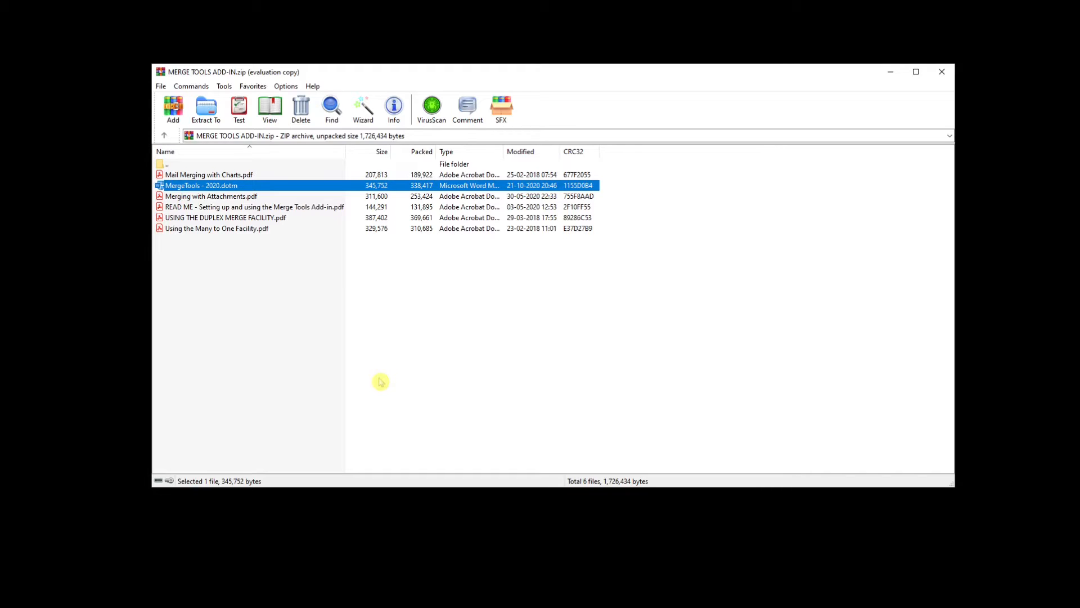
Select the MergeTools - 2020.dotm template inside the MERGE TOOLS ADD-IN.zip archive.
click(393, 328)
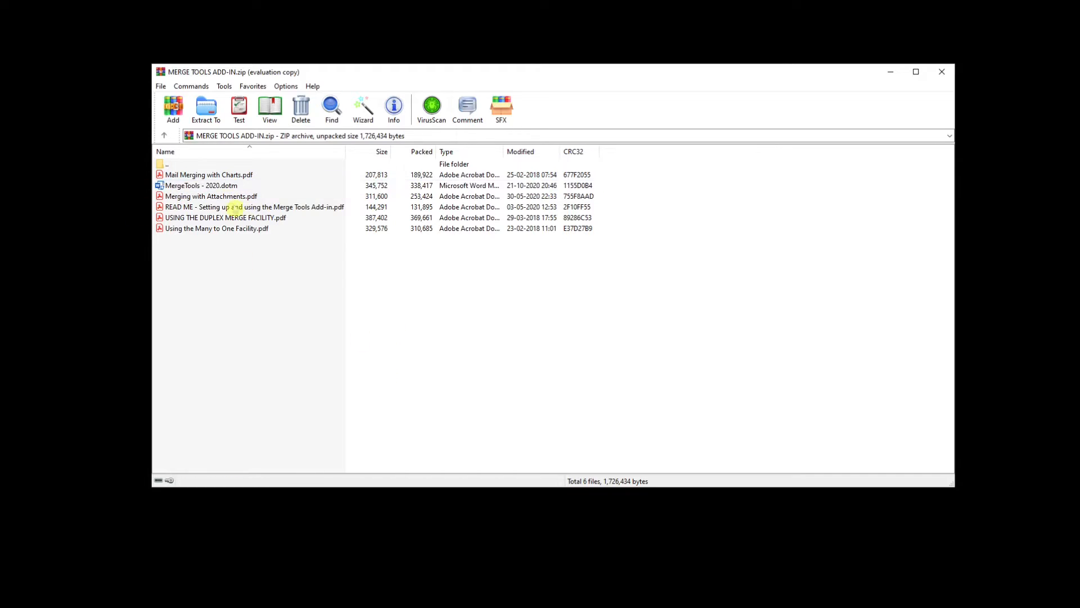
click(284, 187)
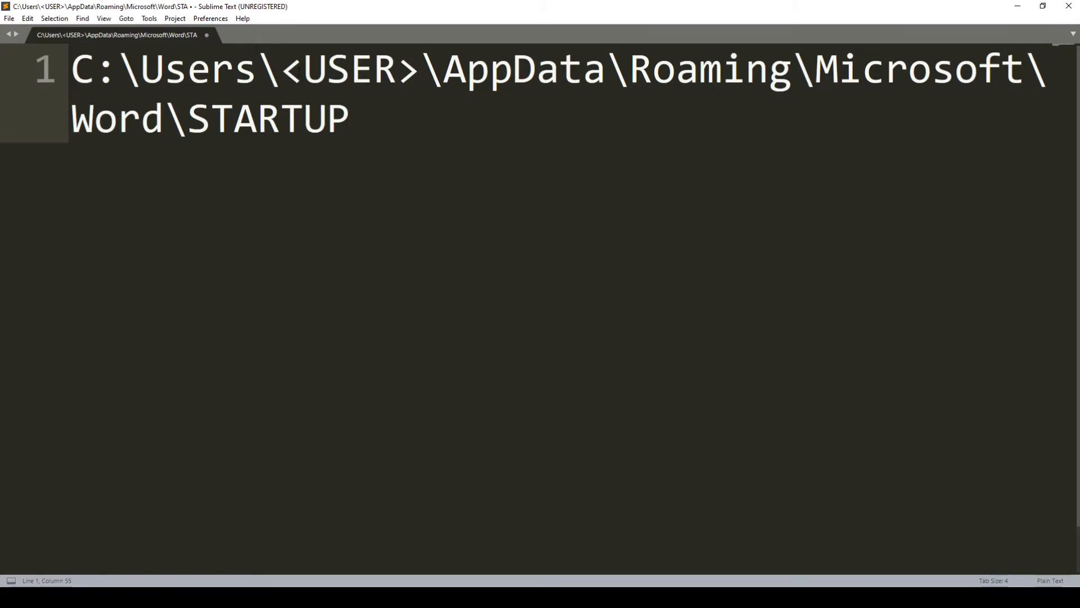
Examine the <USER> and AppData parts of the Word STARTUP folder path in Sublime Text.
drag(281, 69, 420, 69)
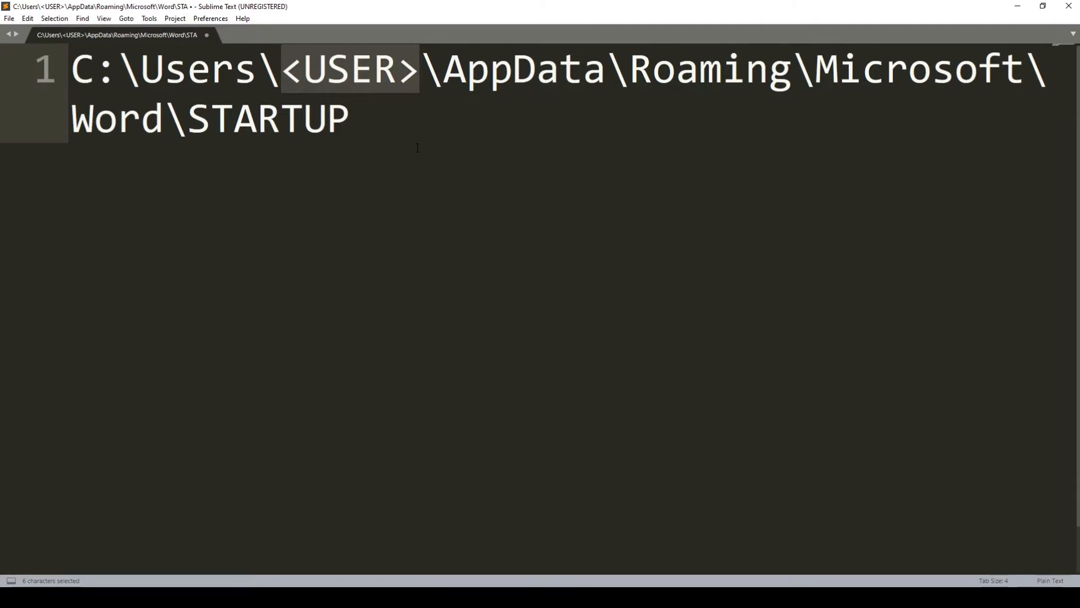
drag(444, 67, 607, 64)
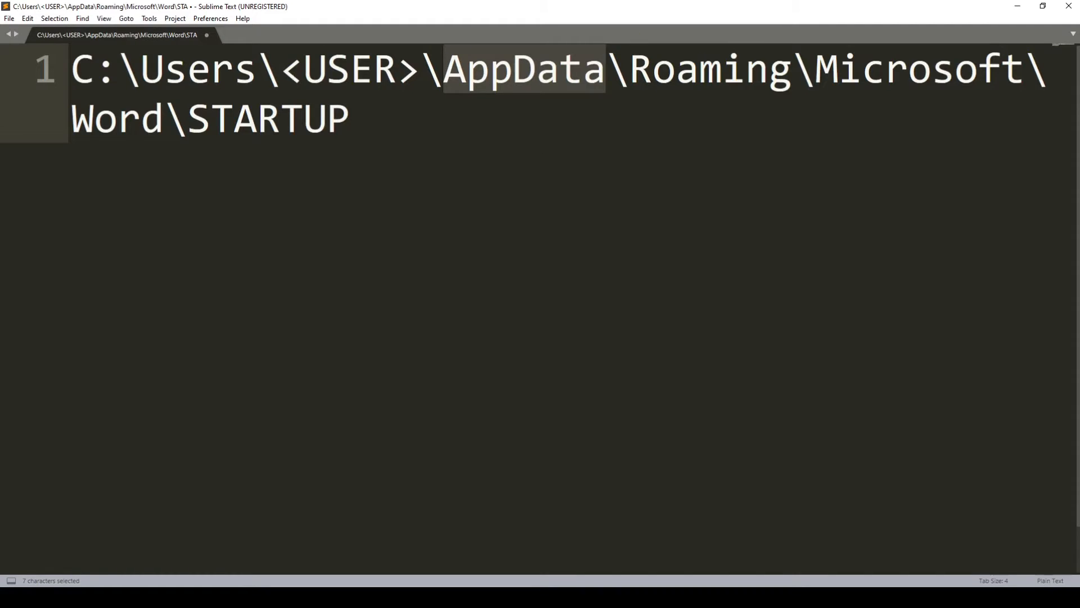
drag(282, 69, 421, 69)
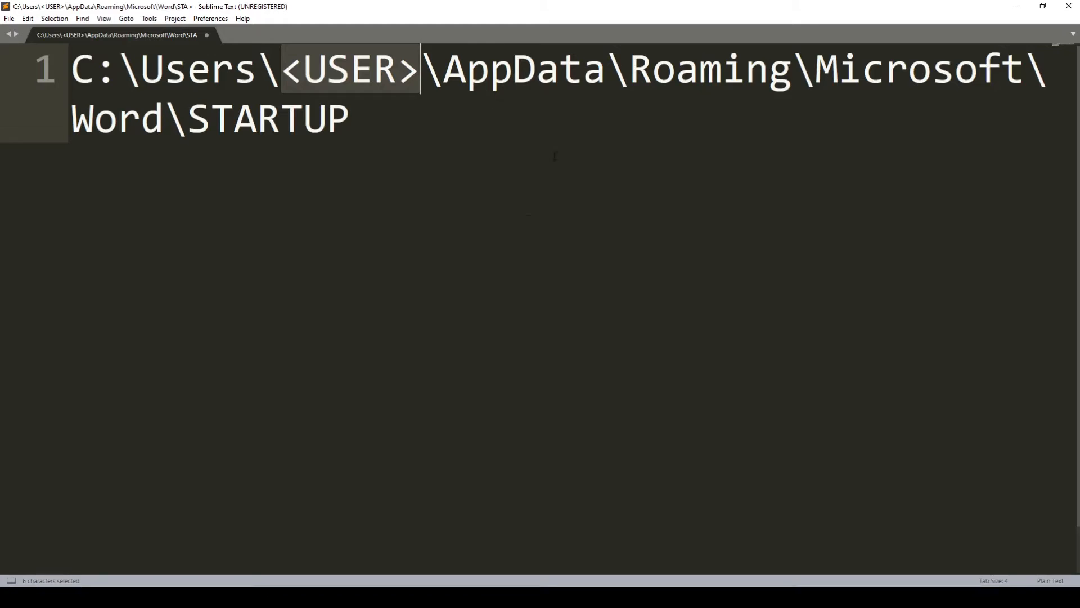
click(522, 233)
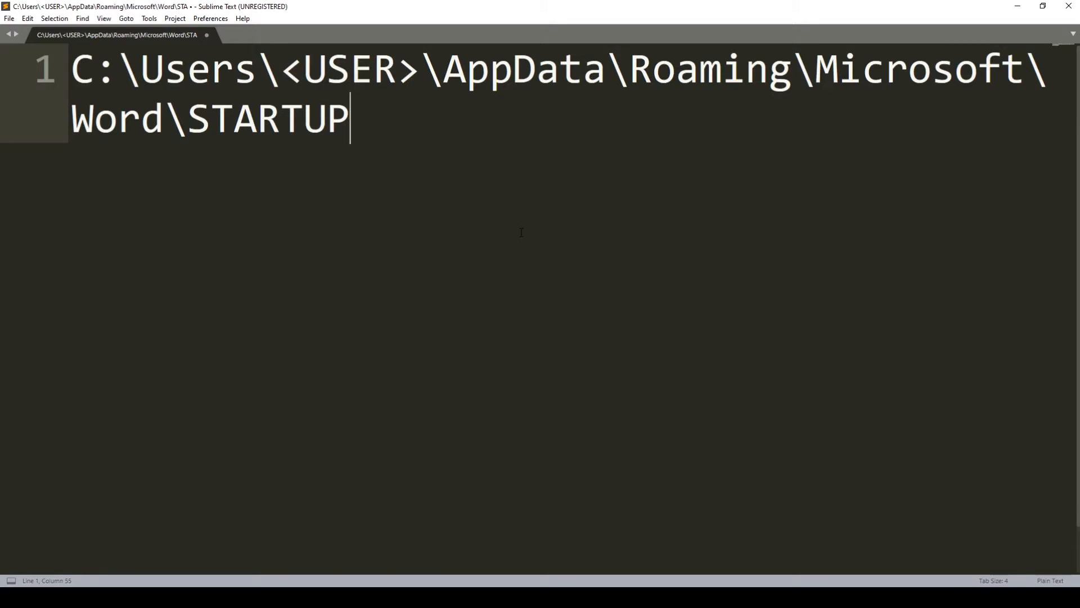
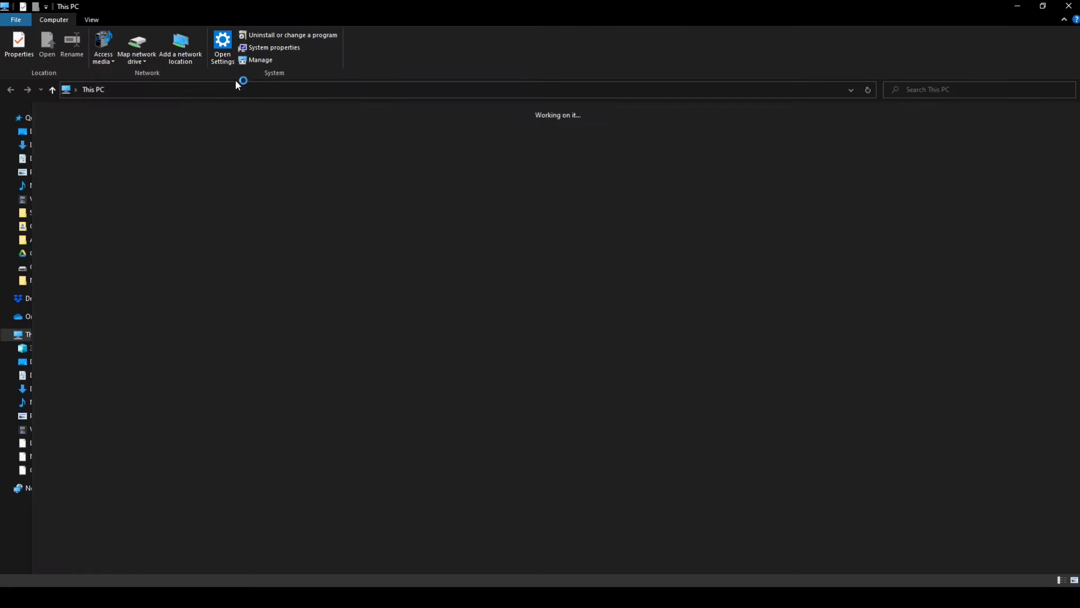
Activate the File Explorer address bar for path entry and select the full Word STARTUP path in Sublime Text.
click(506, 90)
click(507, 91)
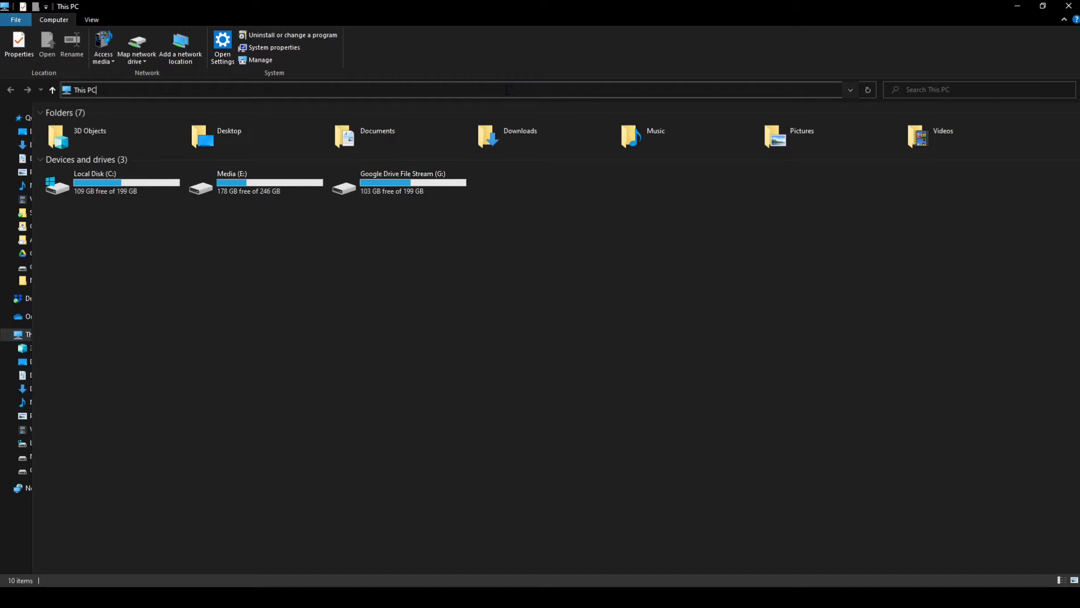
key(alt+Tab)
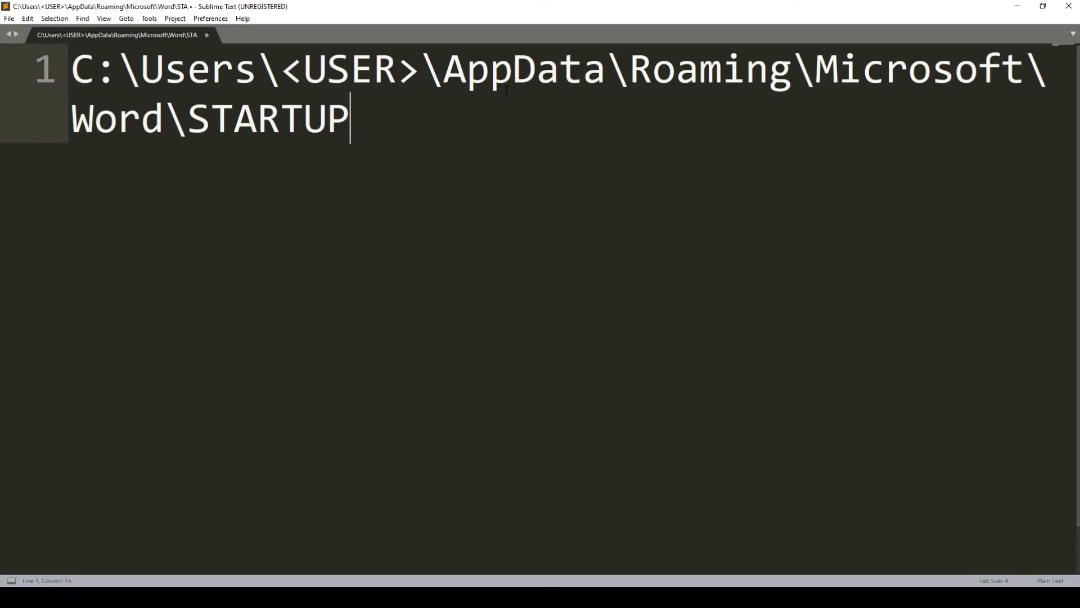
key(ctrl+a)
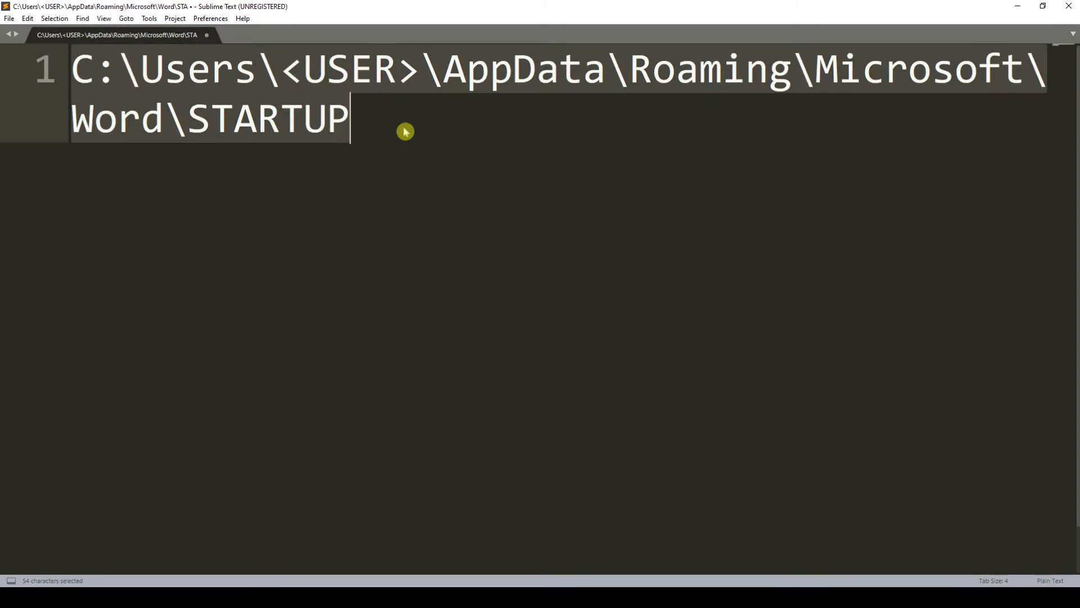
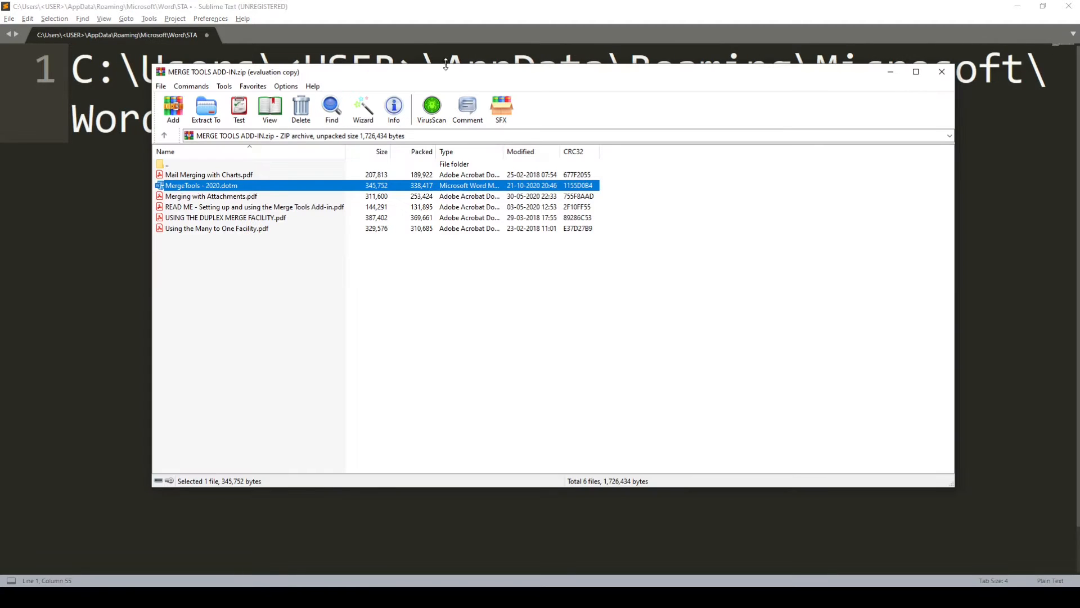
Move the add-in archive window below the STARTUP path to view both, and return to the path text.
drag(449, 76, 511, 168)
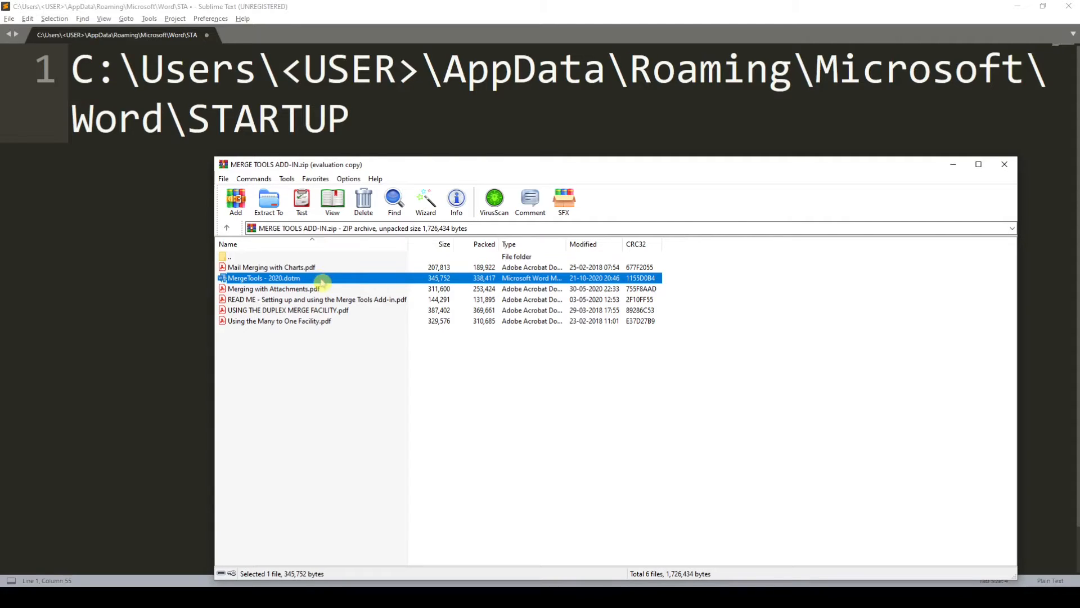
click(381, 117)
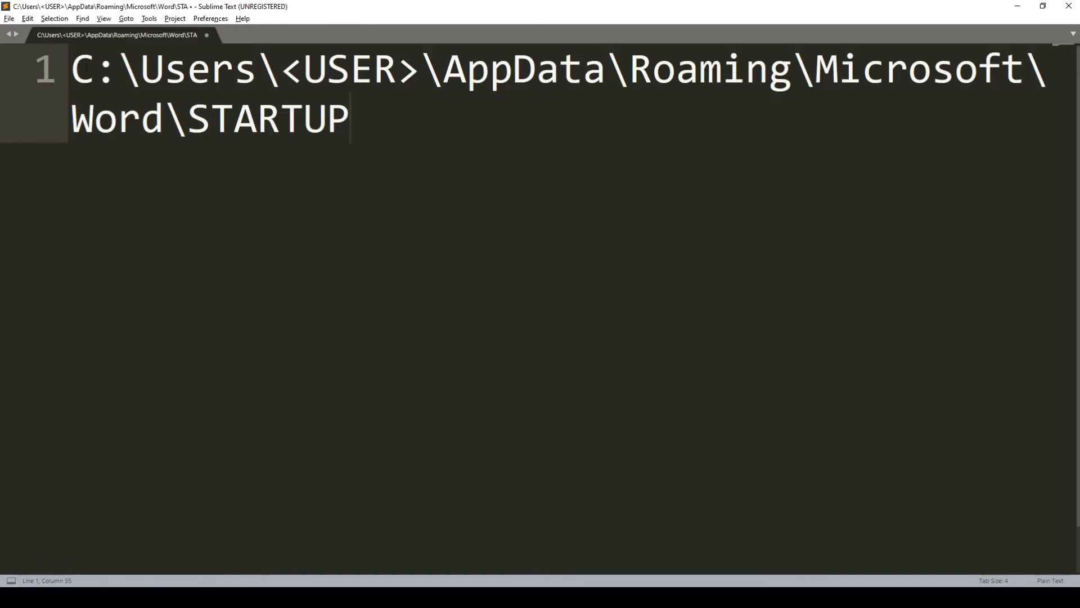
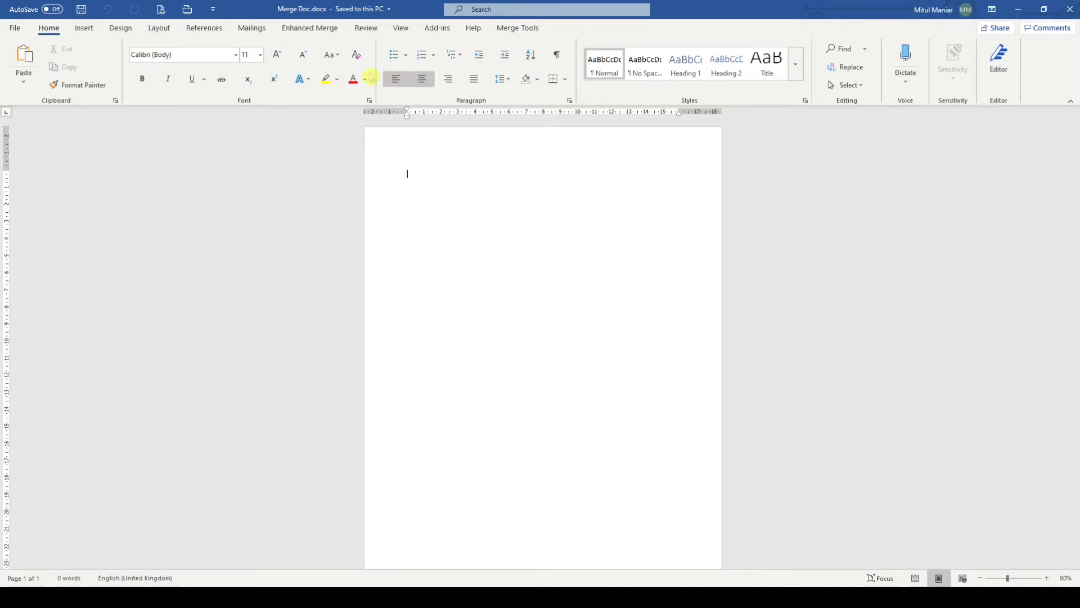
Switch to Word and examine the Merge Tools add-in commands, including Merge with Attachments.
click(521, 27)
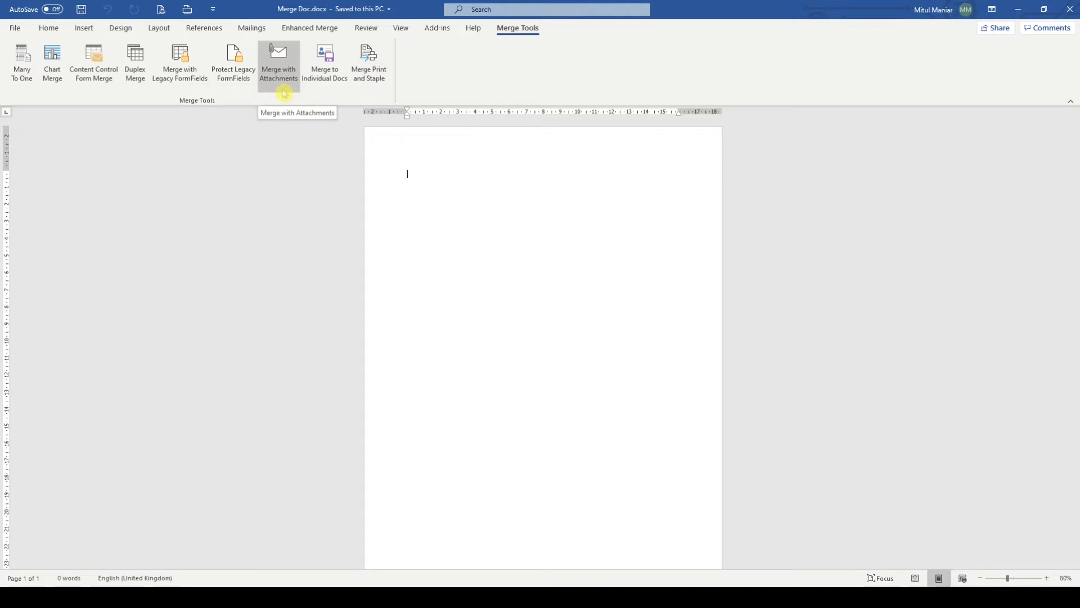
click(49, 29)
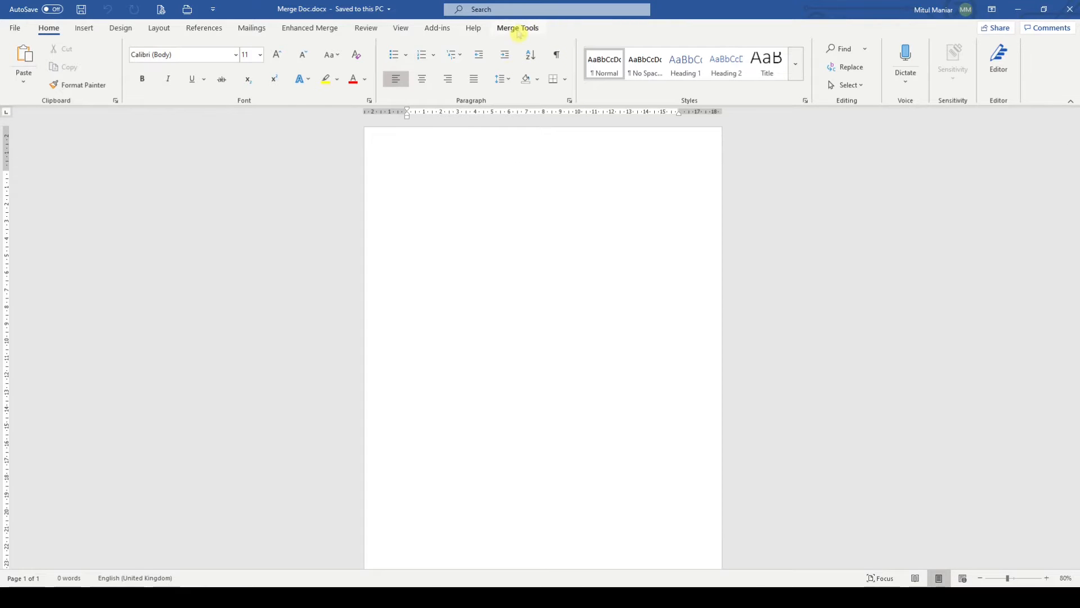
click(518, 29)
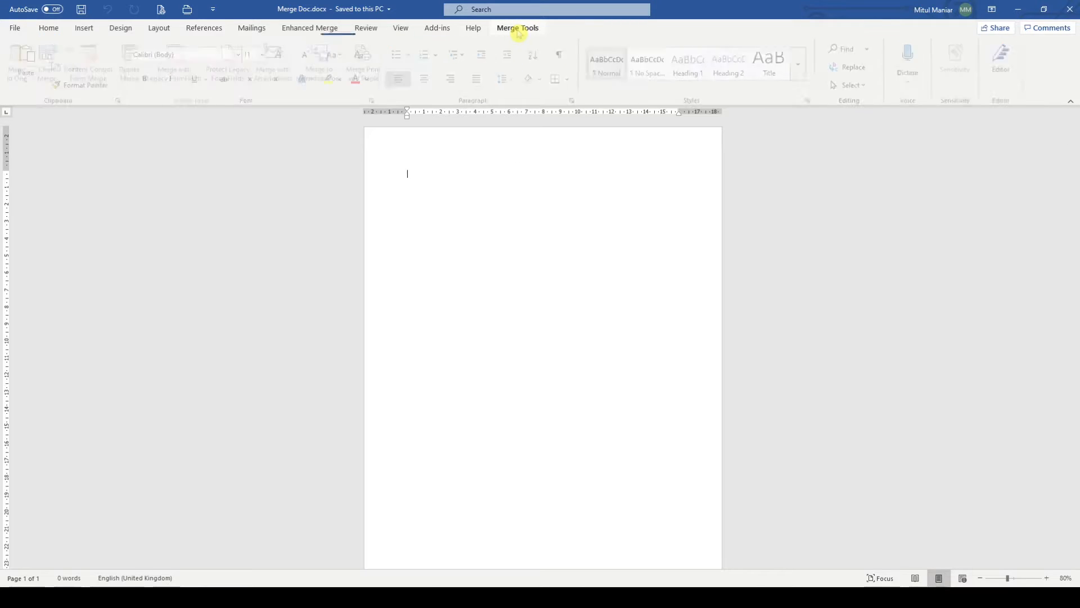
click(48, 28)
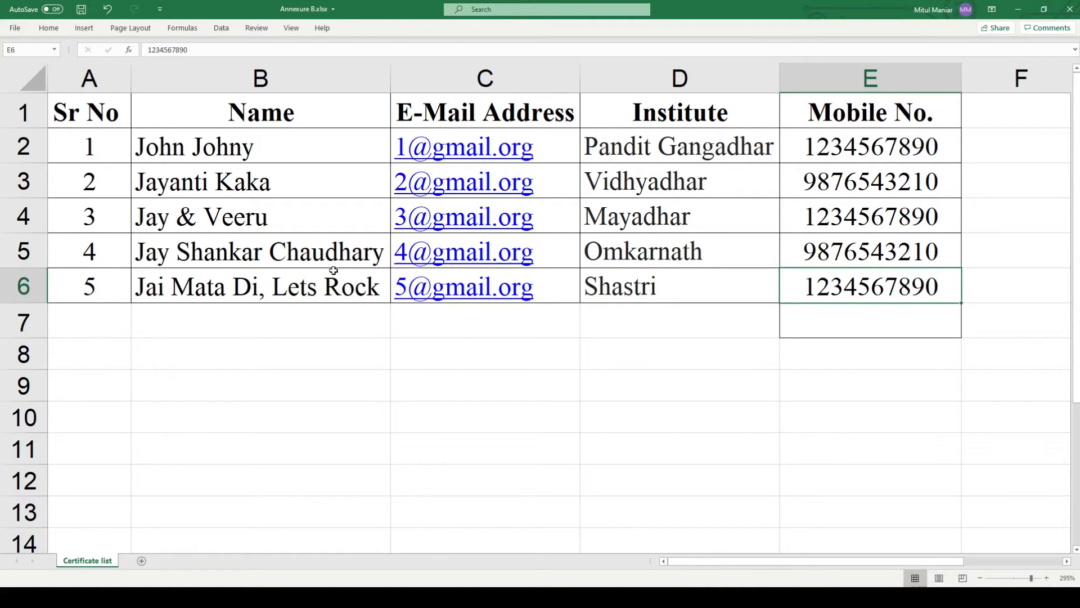
Switch to the Excel certificate list and examine its name entries and the first e-mail address.
click(321, 160)
click(312, 187)
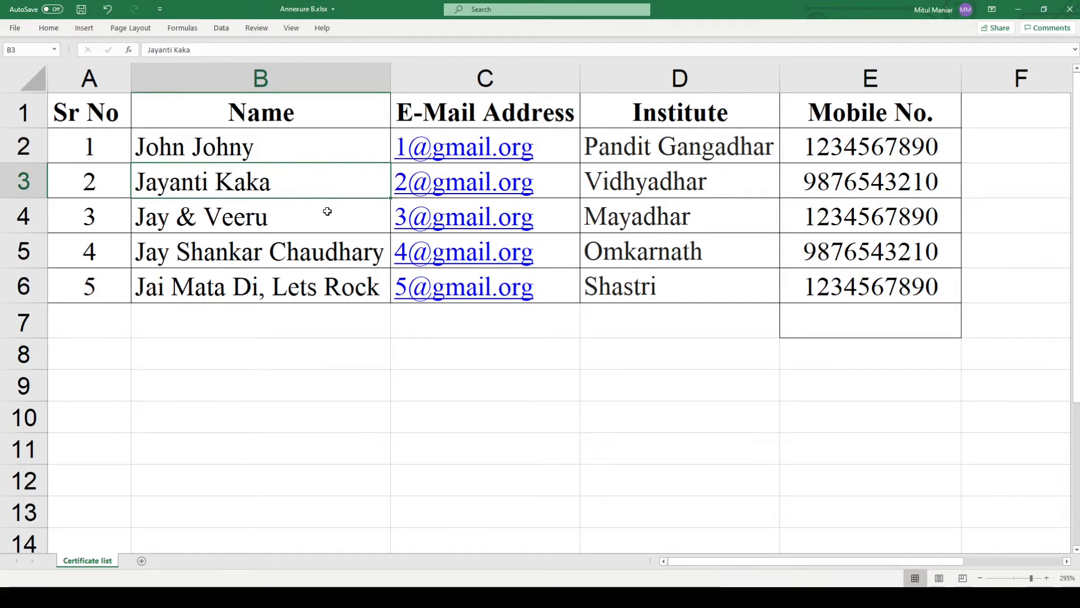
click(326, 212)
click(356, 252)
click(318, 294)
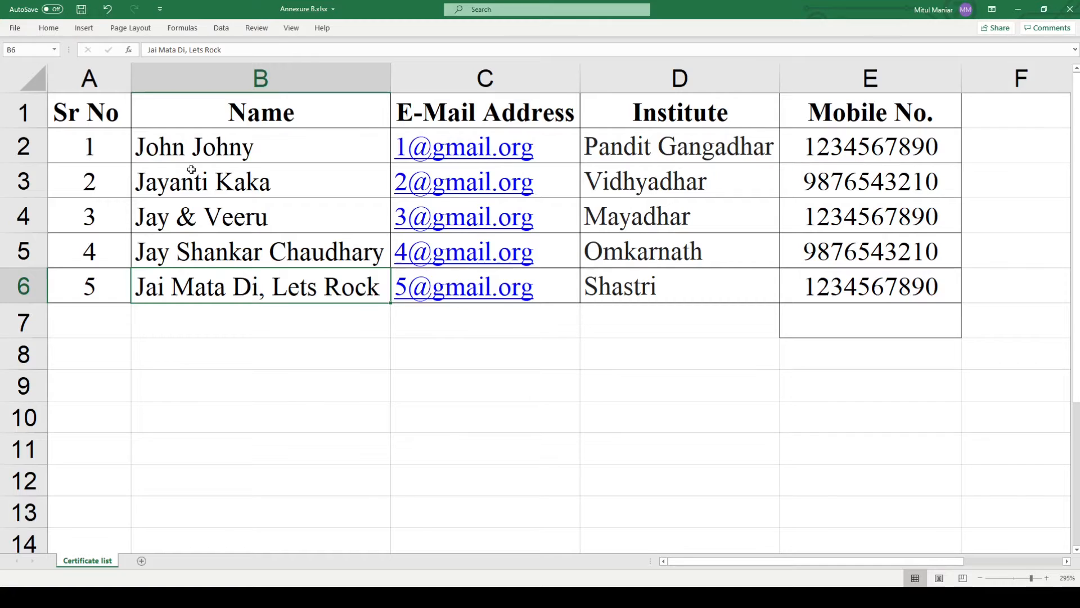
click(271, 150)
click(570, 151)
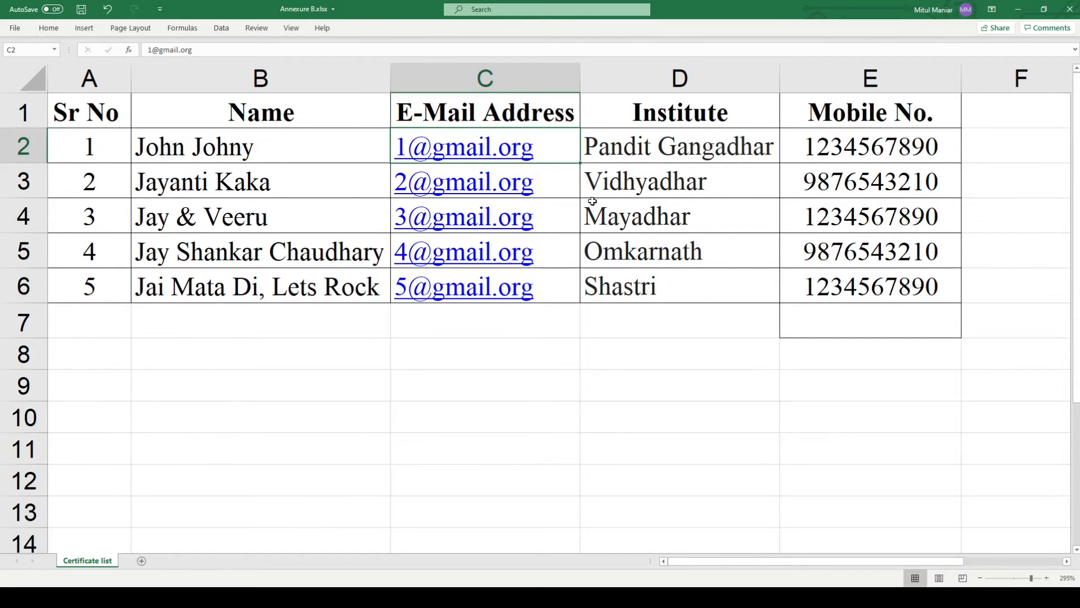
Insert a row above the column headers and enter an Event Name title with sample text across columns B to D.
click(6, 111)
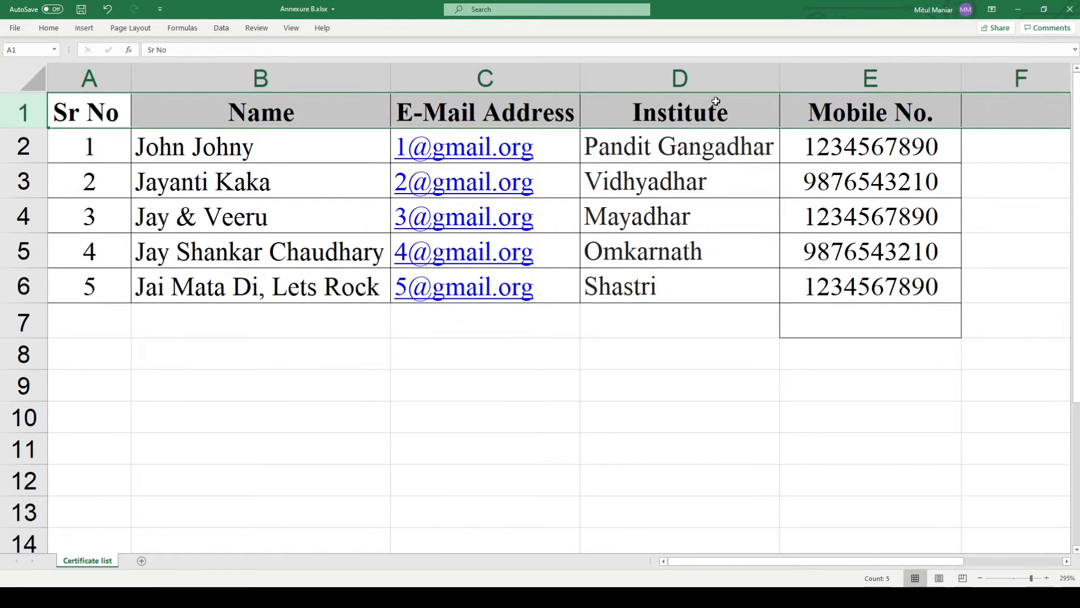
right_click(22, 117)
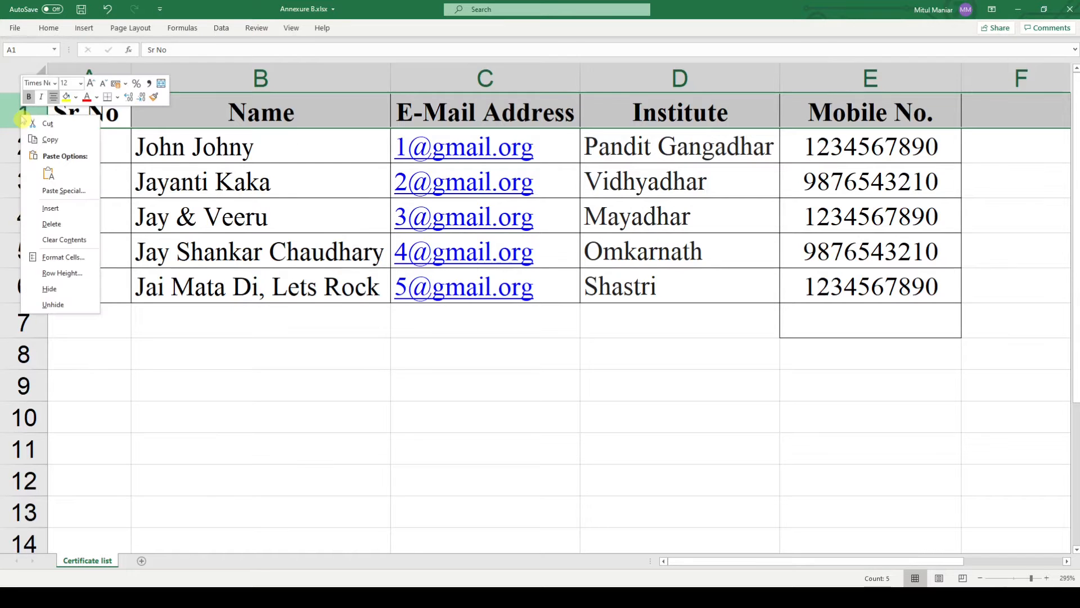
click(51, 209)
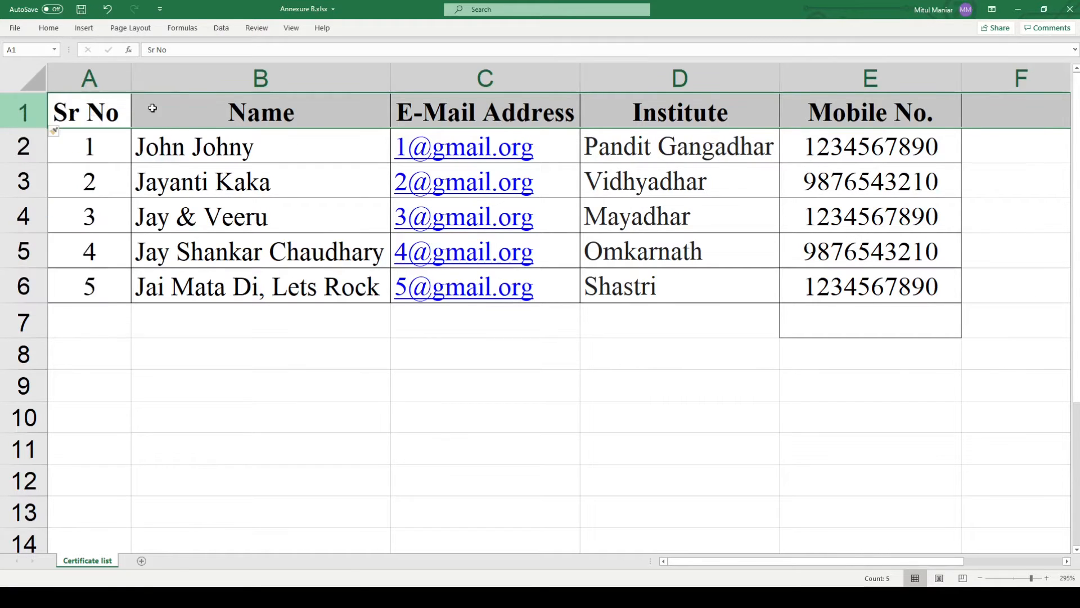
click(216, 109)
text(Even)
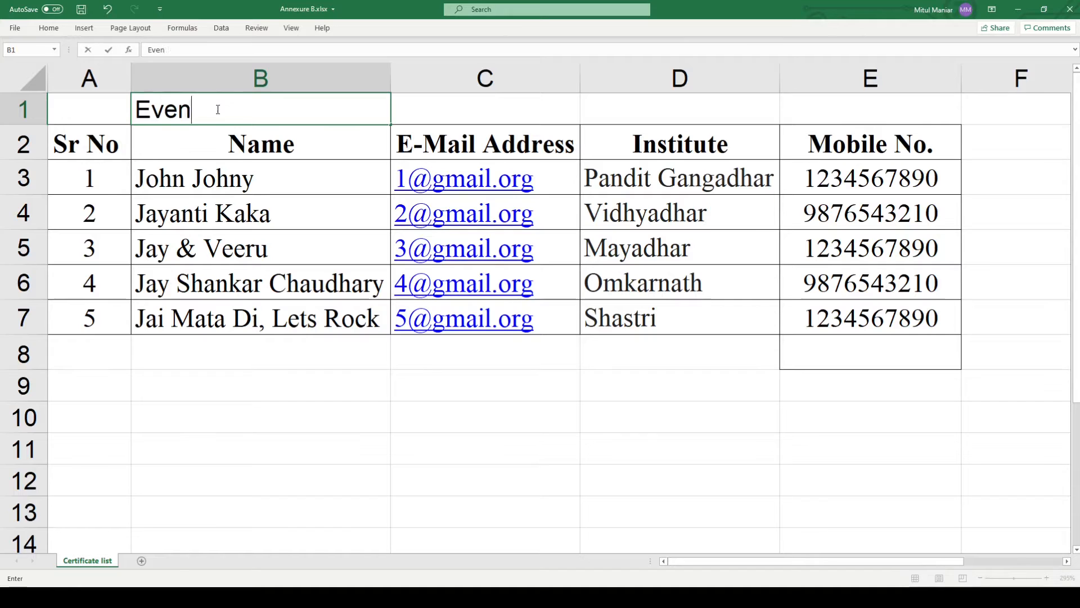
text(t Name dciodasdfhas)
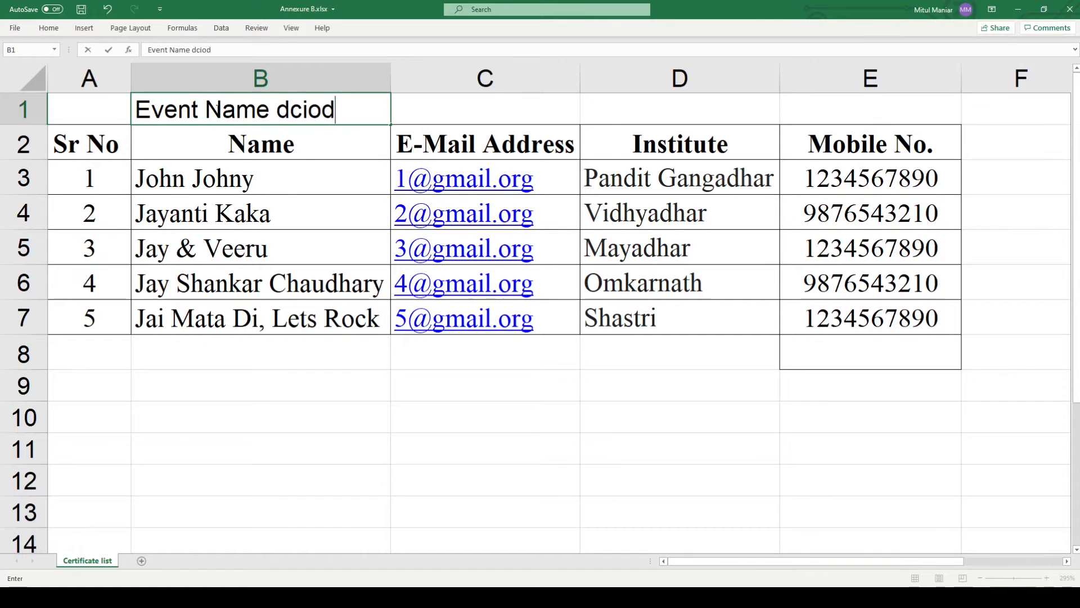
key(Tab)
text(l)
key(Tab)
text(;lkk)
key(Tab)
Clear the event title and delete the inserted row so the column headers are back in row 1.
click(217, 109)
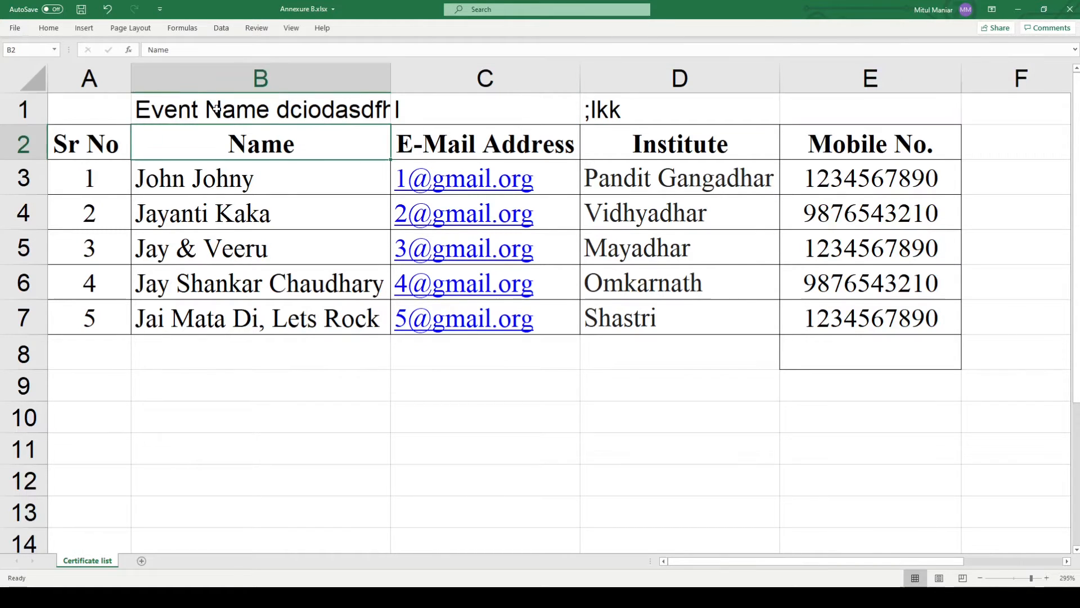
key(Delete)
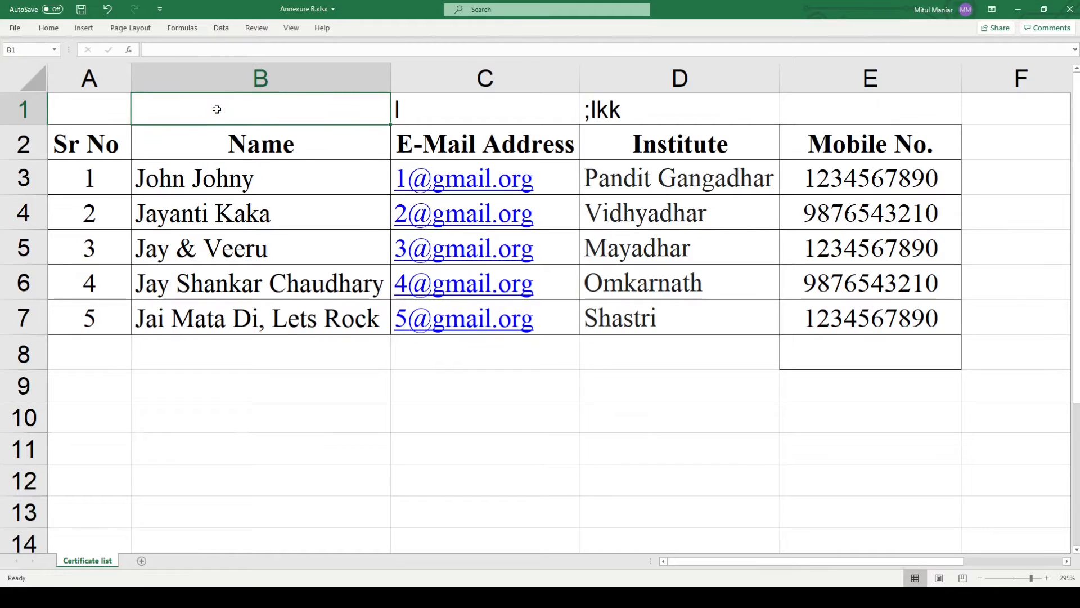
right_click(20, 106)
click(67, 217)
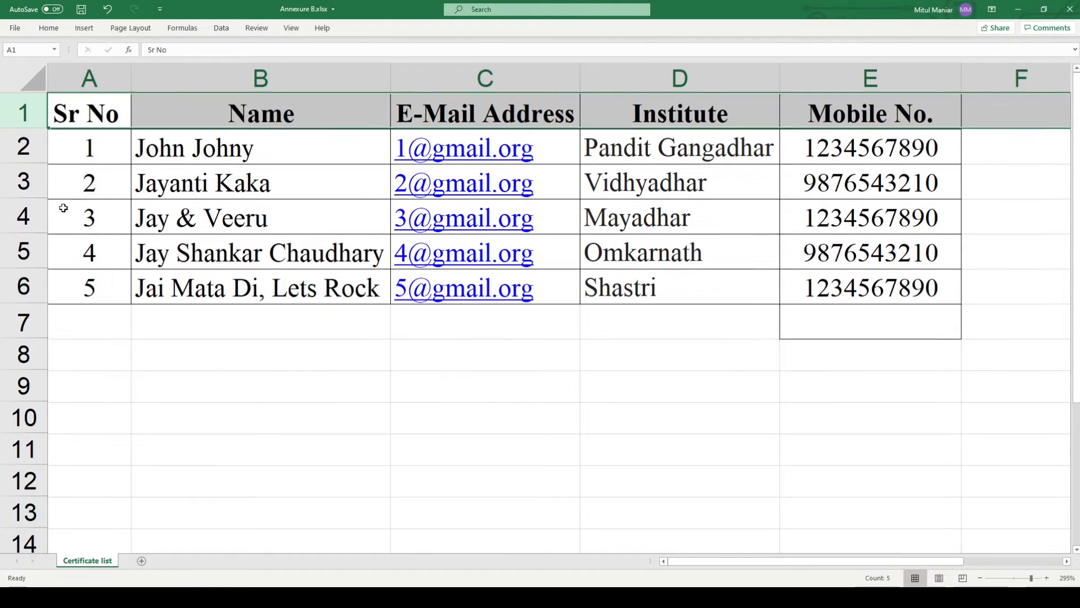
Check the header row from Sr No to Mobile No. and save the Annexure B workbook.
click(82, 113)
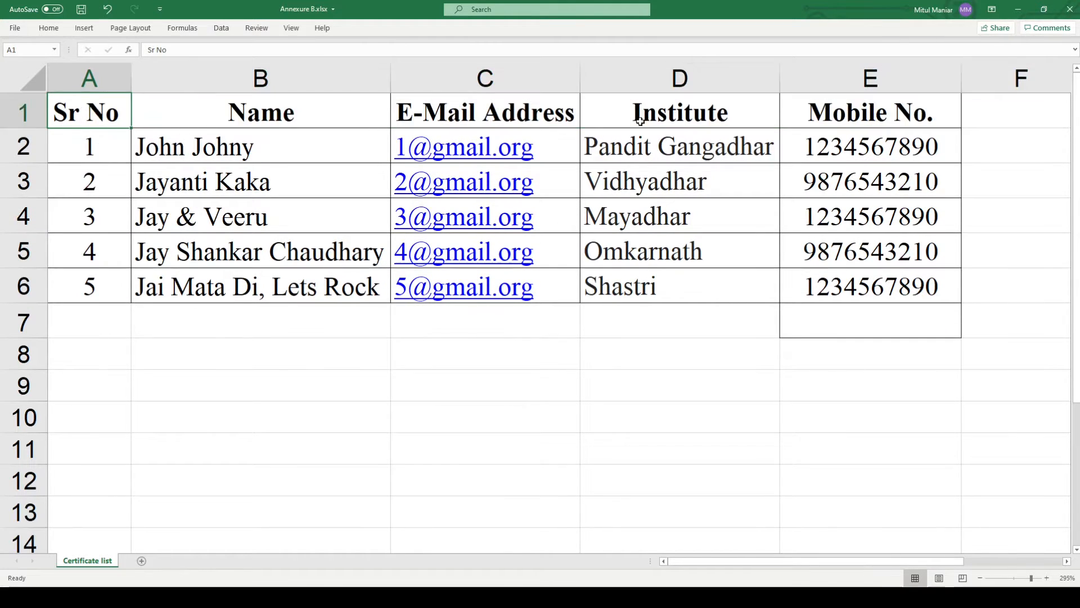
click(859, 108)
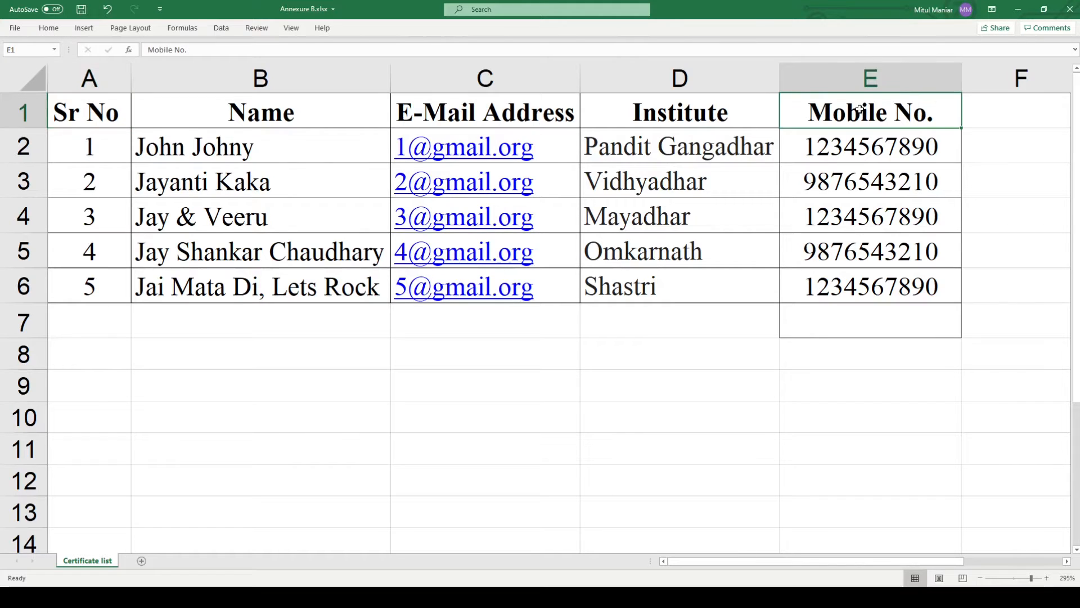
key(ctrl+s)
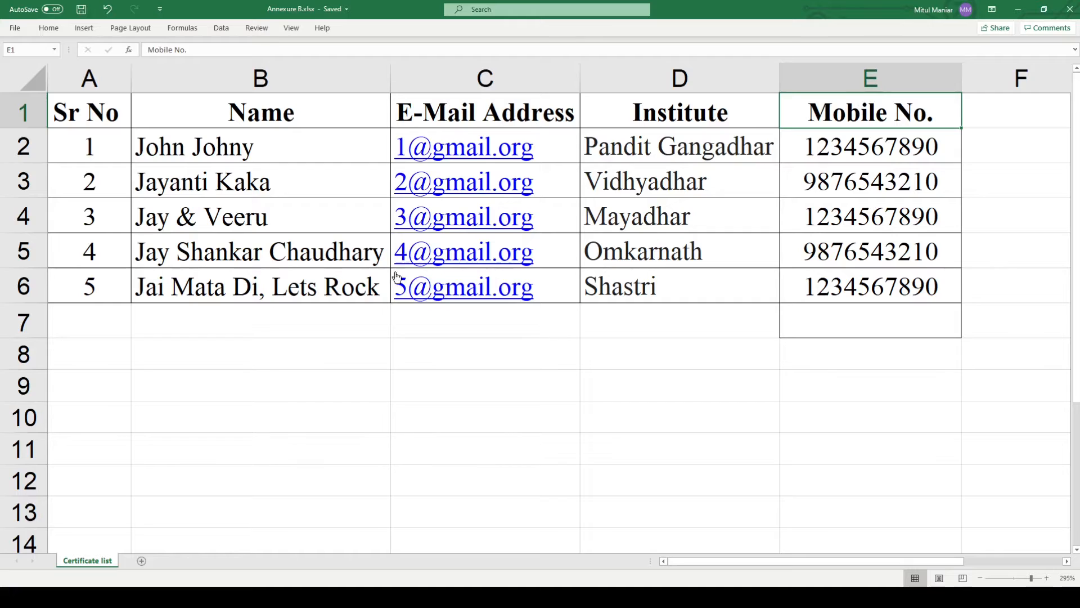
Review the certificate list's columns, from Sr No through Name, E-Mail Address and Institute to Mobile No.
click(723, 76)
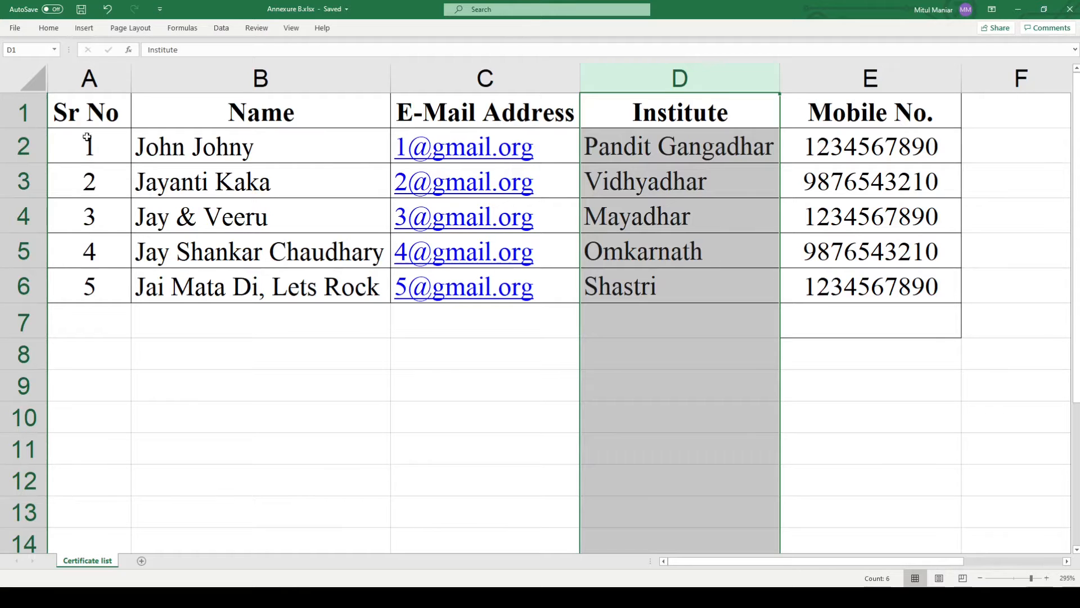
click(88, 83)
click(283, 81)
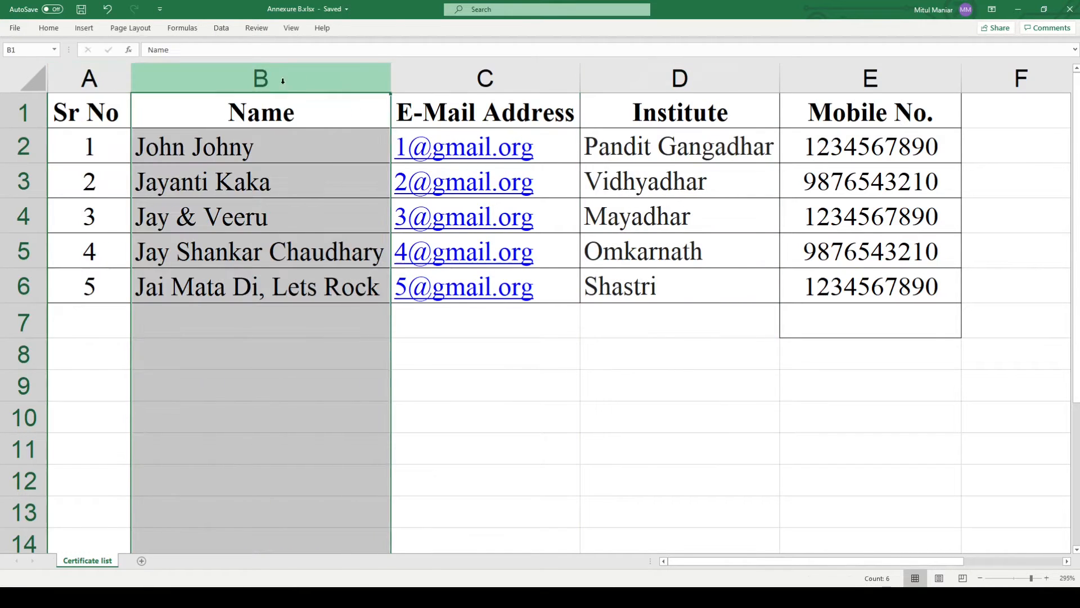
click(510, 72)
click(754, 78)
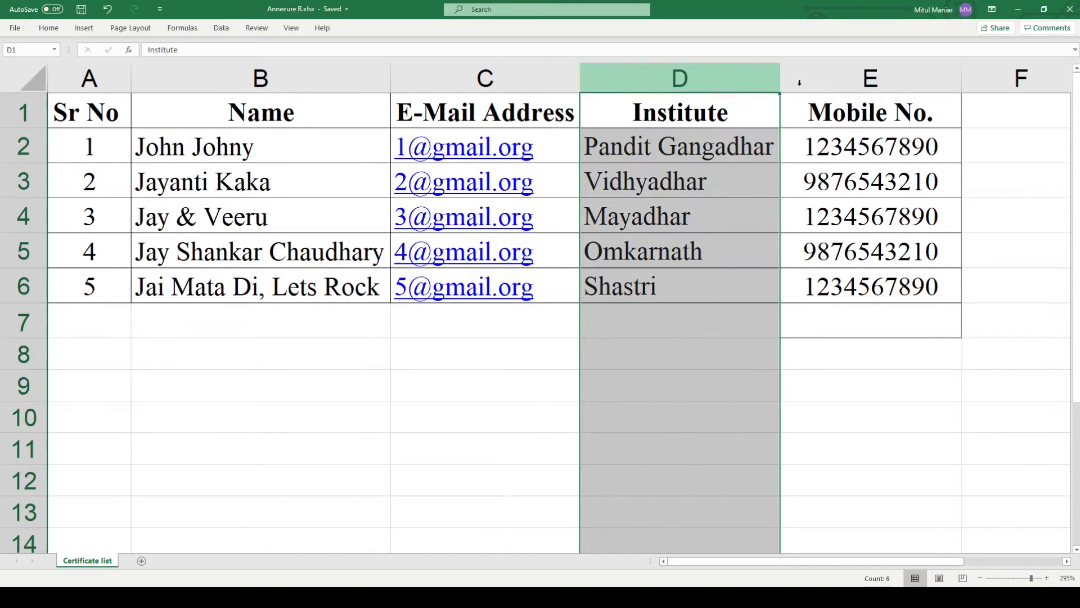
click(788, 79)
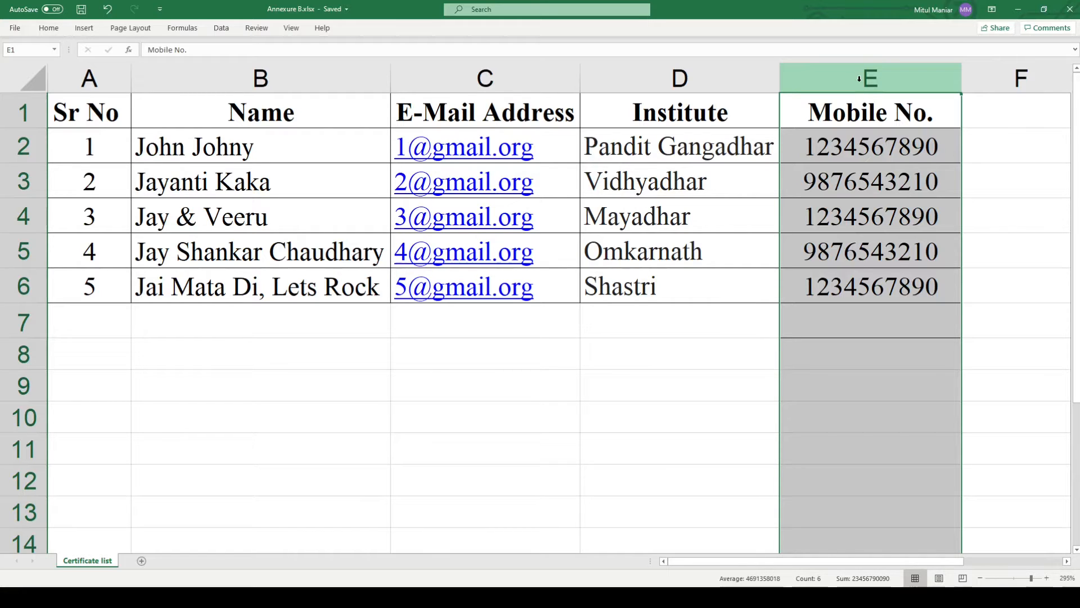
Switch to the blank Merge Doc in Word and briefly check the Merge Tools add-in archive.
click(1025, 9)
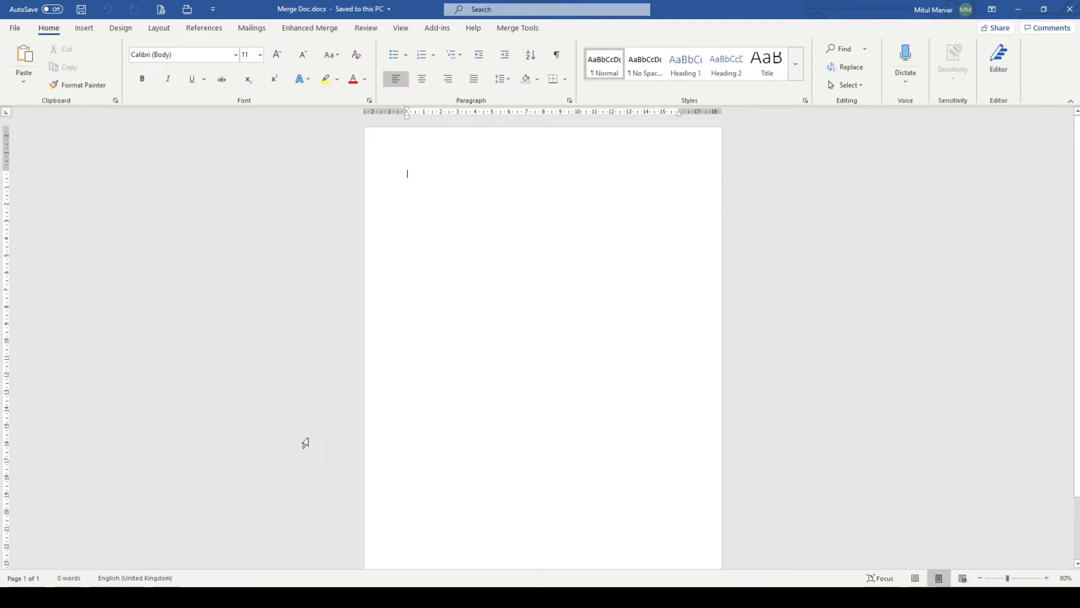
click(263, 594)
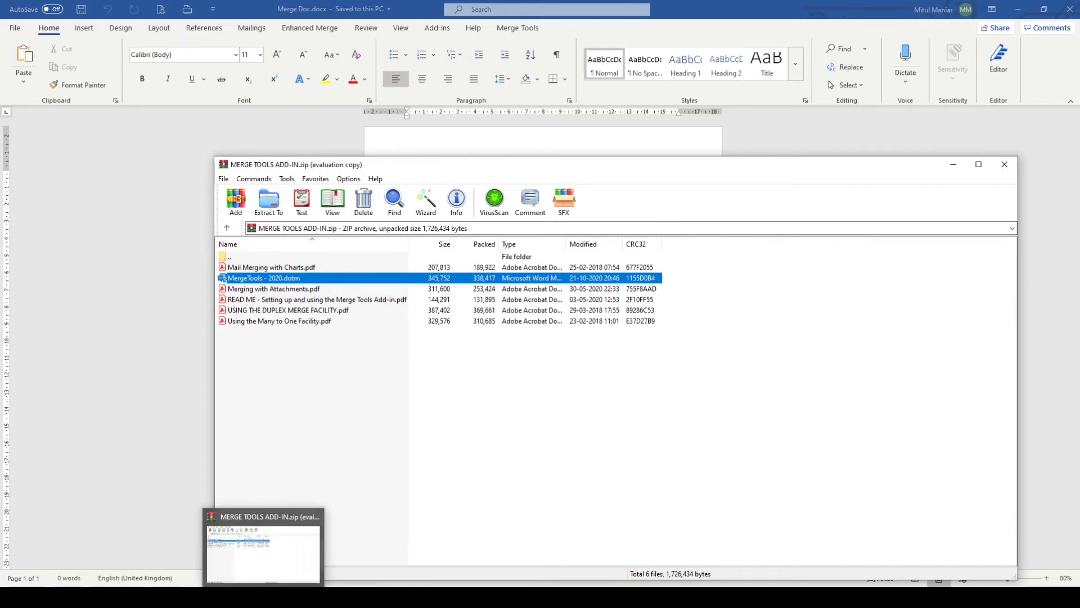
click(263, 594)
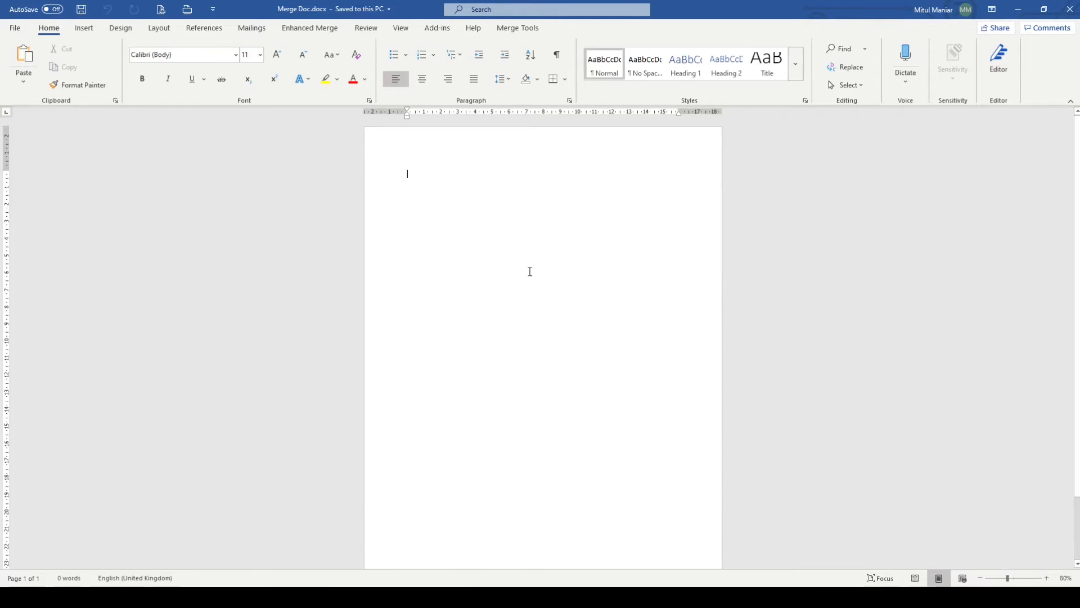
key(ctrl+a)
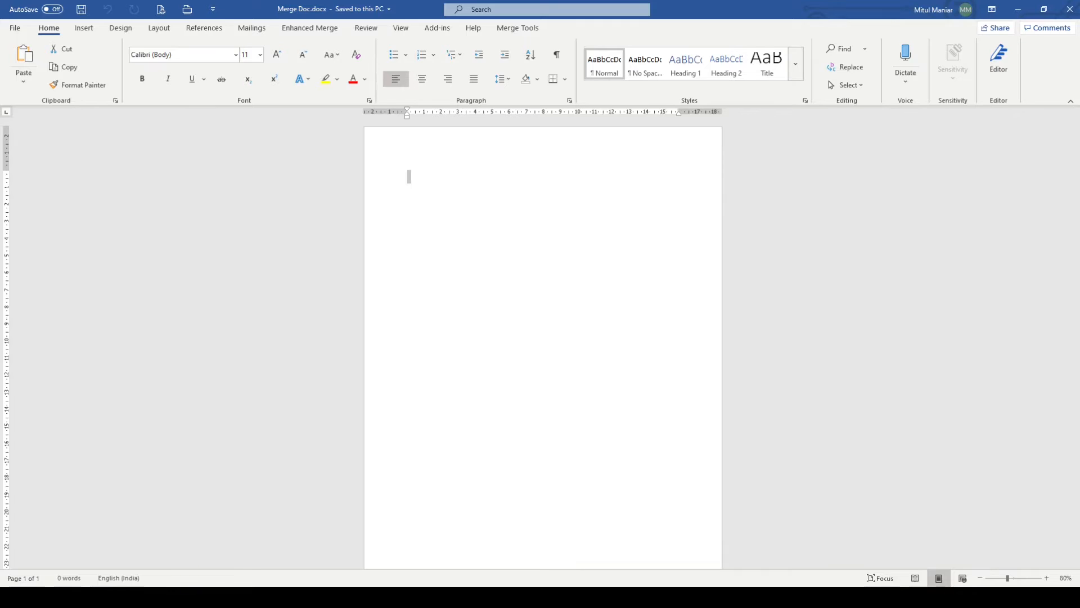
Switch to Outlook, check which e-mail account is set up in the folder pane, and return to Word.
click(181, 597)
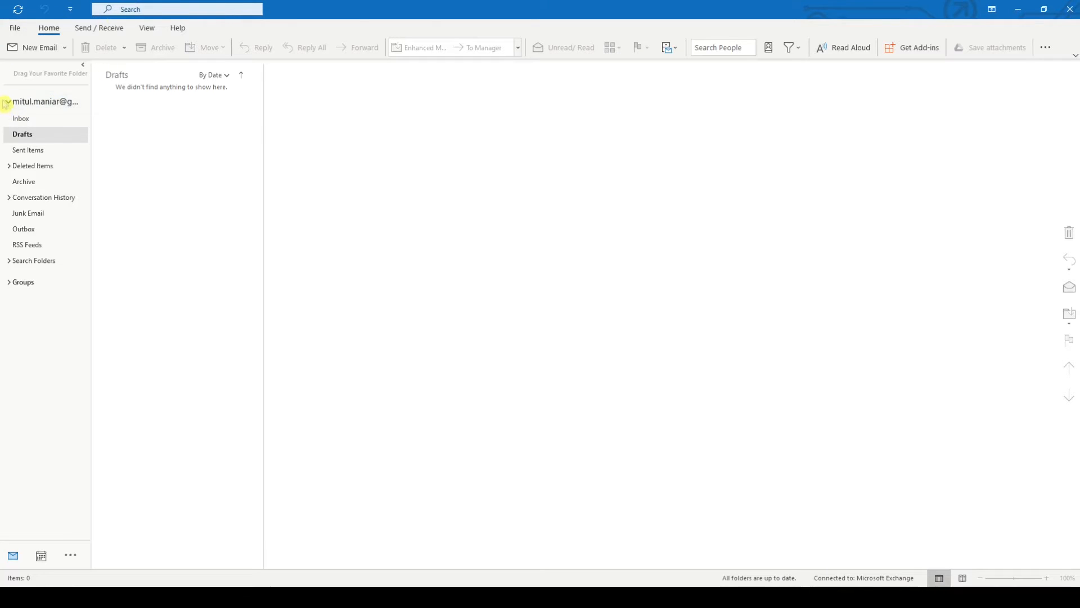
drag(90, 122, 138, 117)
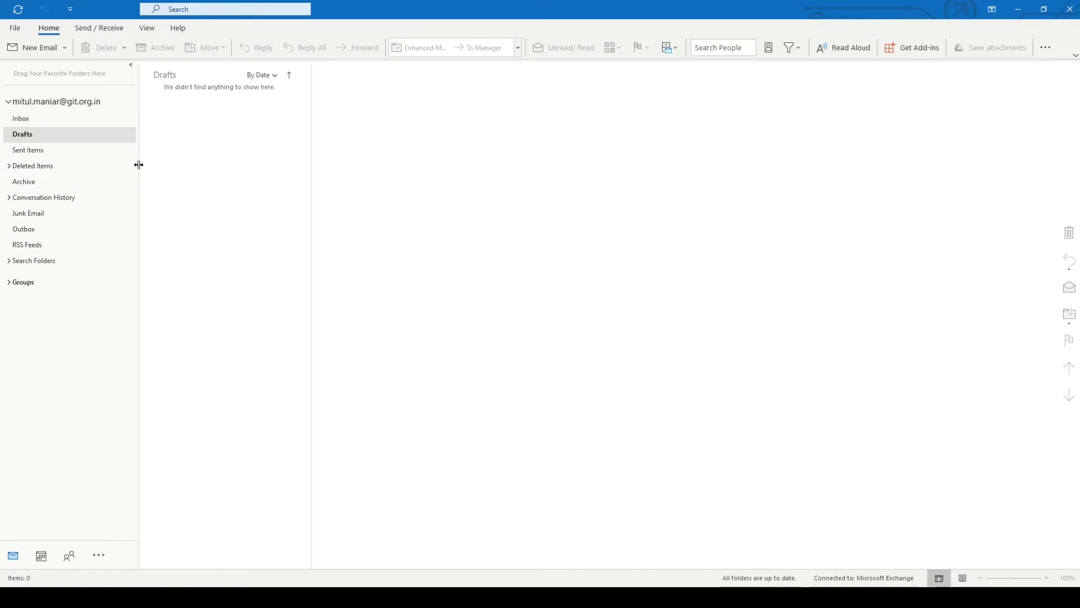
drag(132, 167, 80, 171)
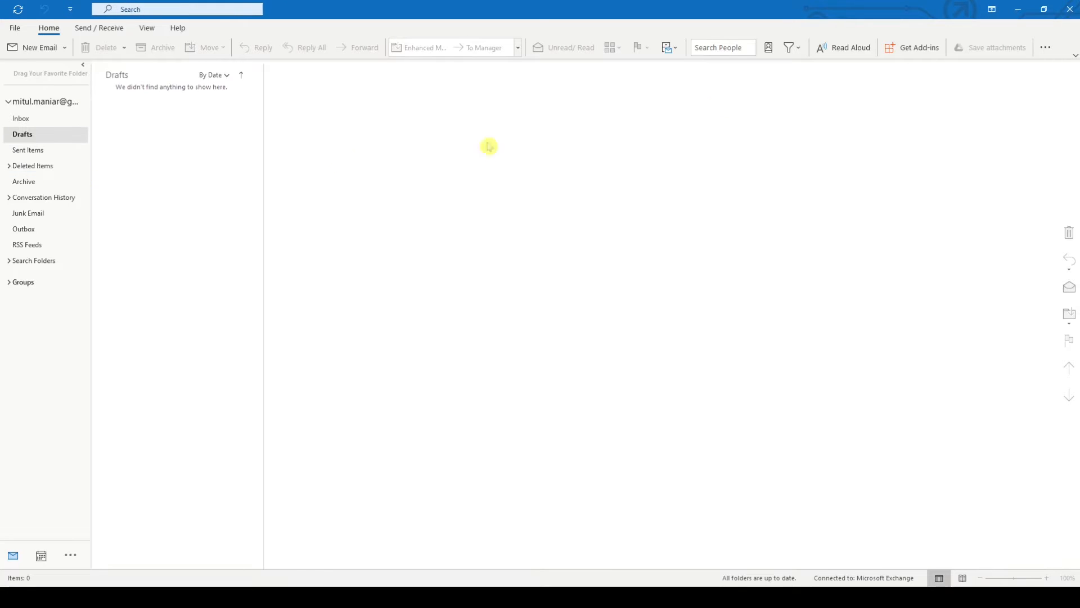
click(1017, 7)
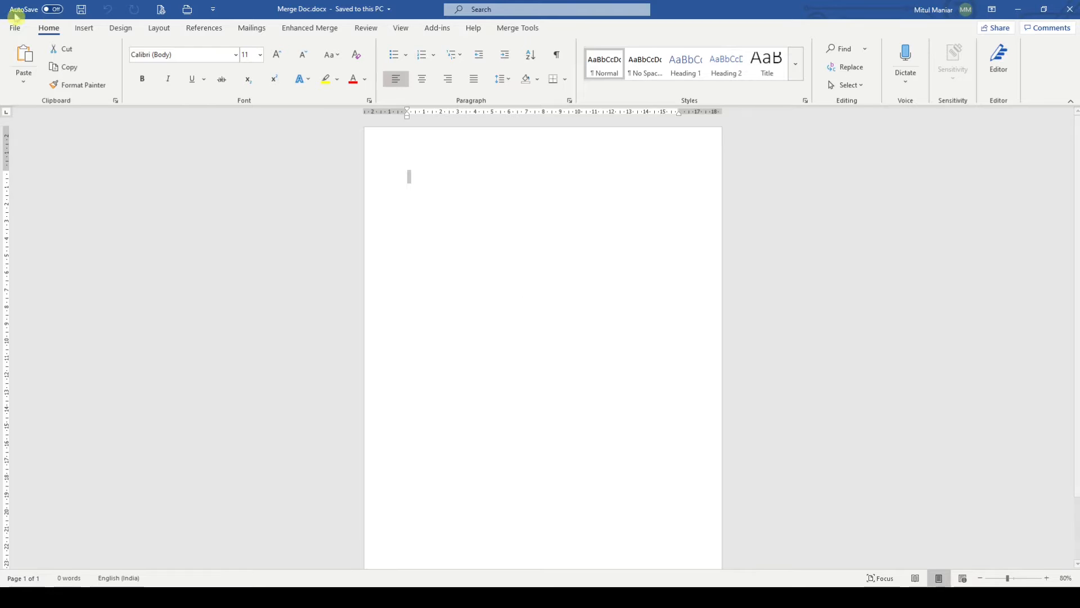
Insert the fast-food award certificate picture into the Word document from the Merge Trial folder in Downloads.
click(83, 28)
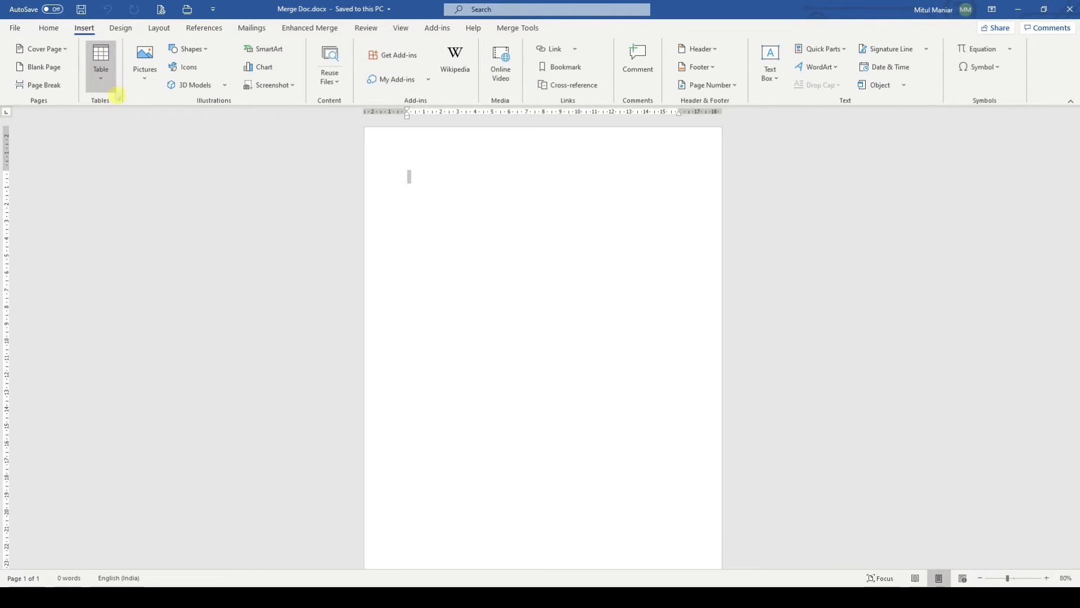
click(145, 62)
click(187, 123)
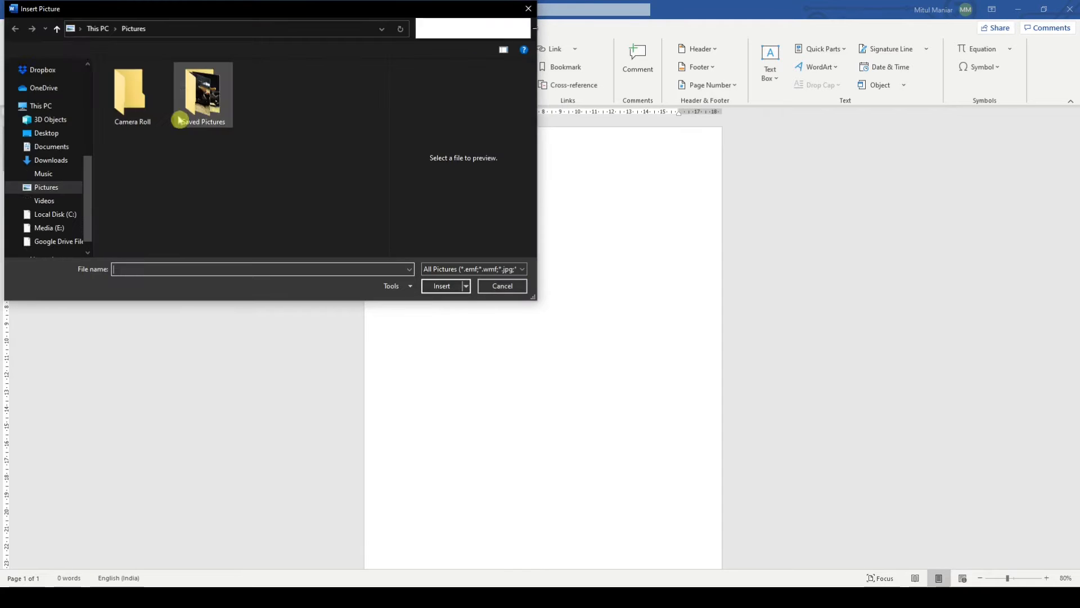
scroll(50, 112, up, 5)
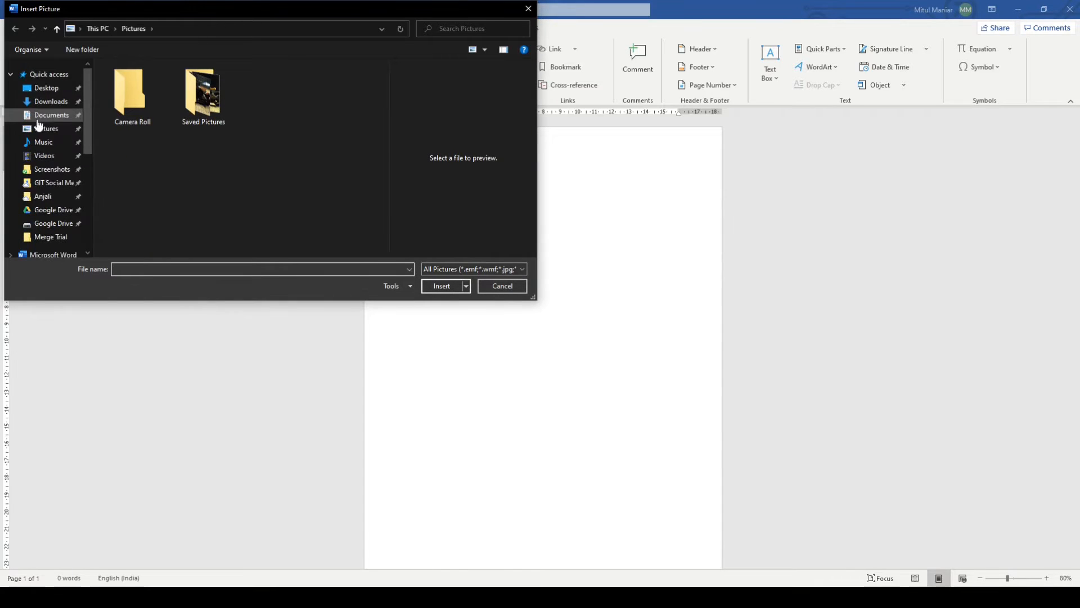
click(51, 102)
double_click(153, 102)
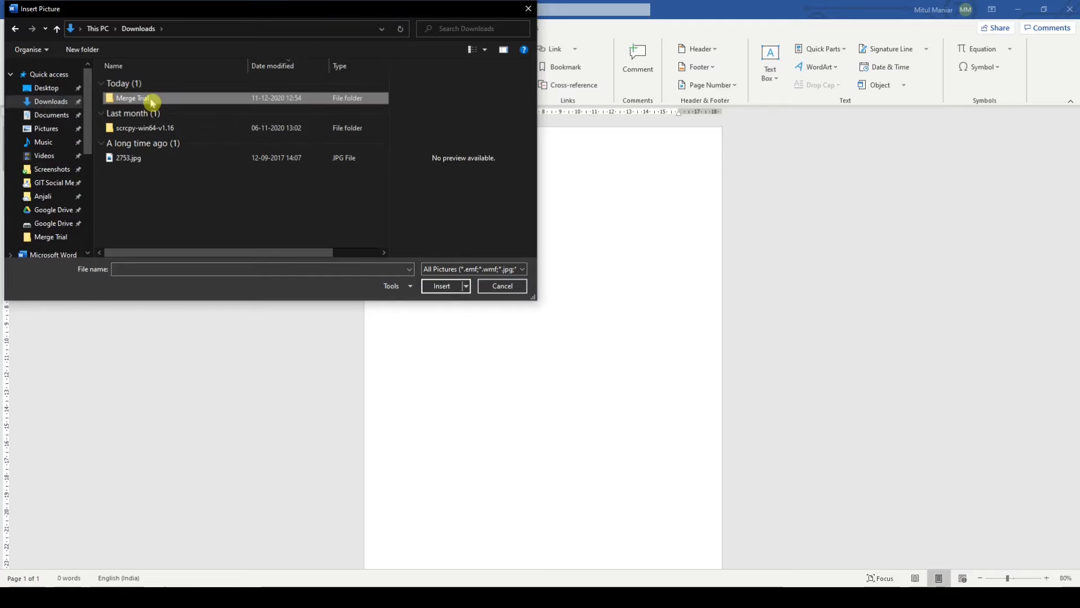
double_click(134, 95)
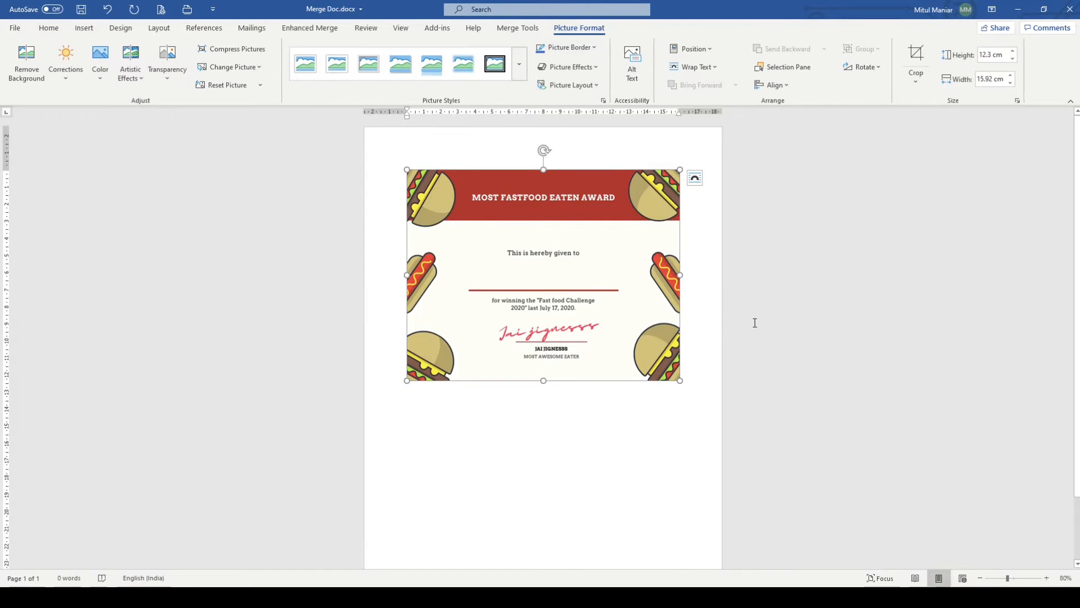
Change the document's page orientation to landscape.
scroll(755, 320, down, 3)
scroll(631, 430, up, 3)
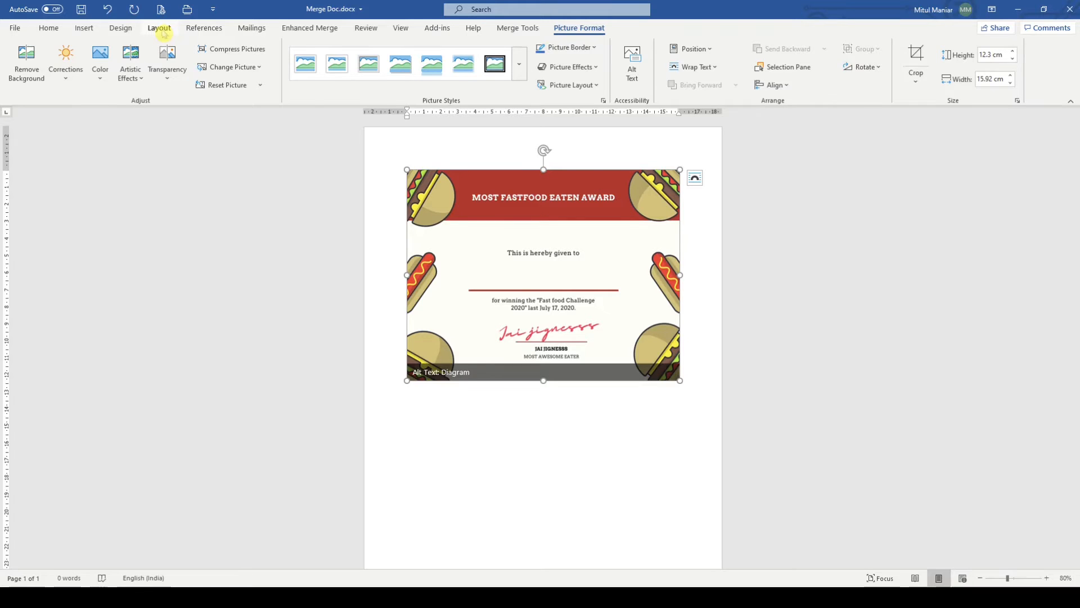
click(159, 29)
click(55, 65)
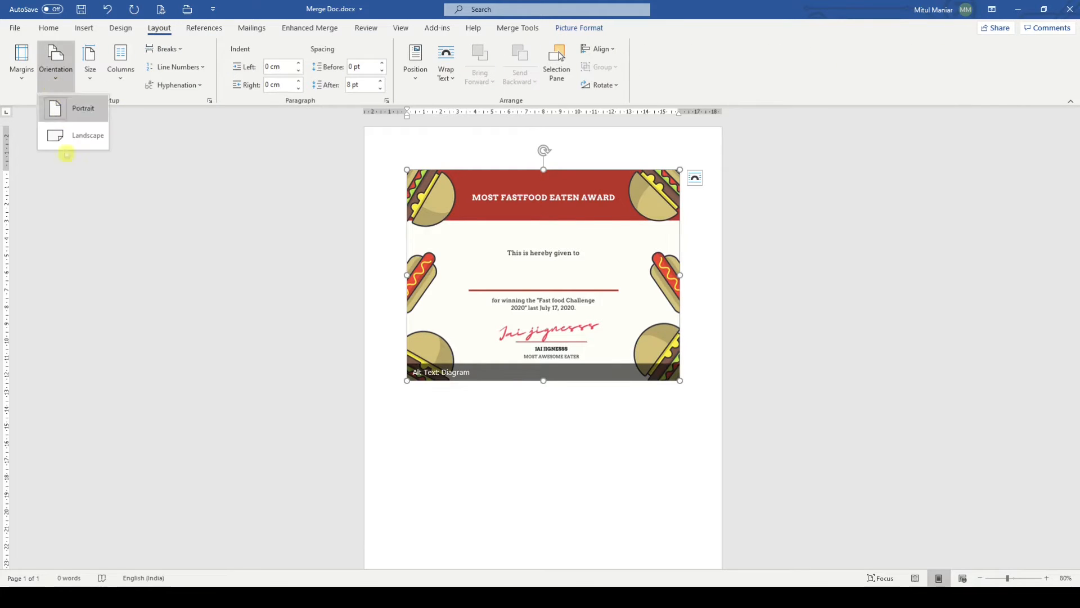
click(79, 135)
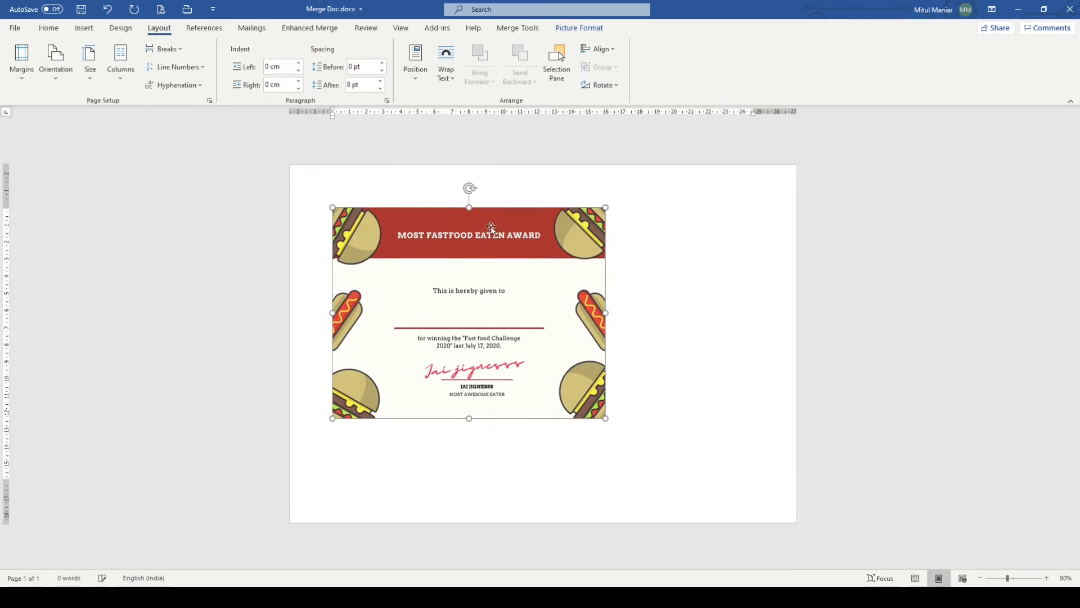
Try to move the certificate picture toward the page corner, and enlarge it proportionally to nearly reach the page's lower edge.
drag(439, 301, 313, 213)
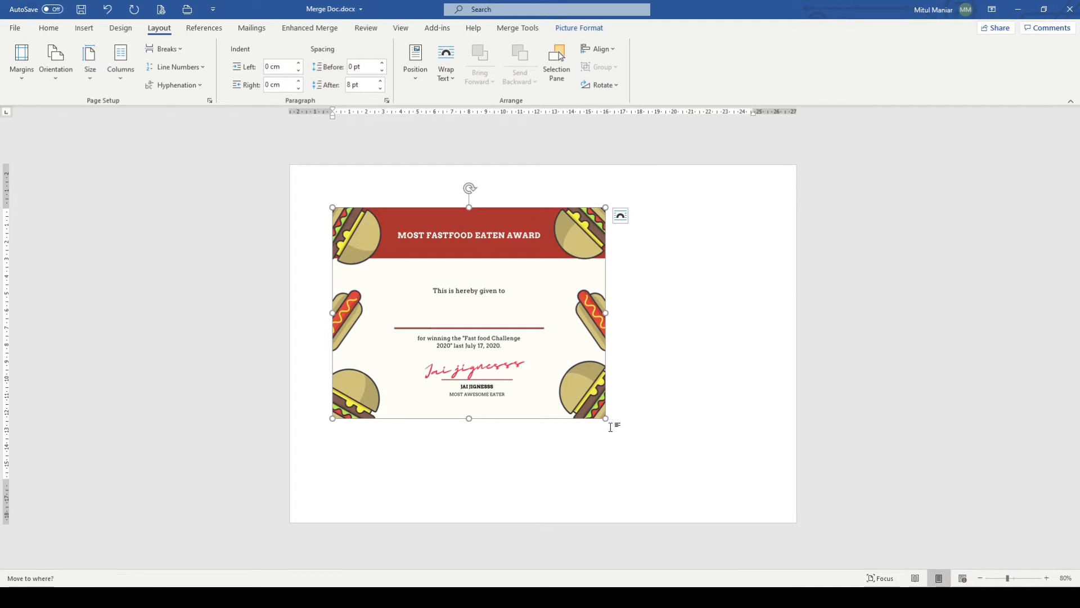
drag(606, 420, 735, 468)
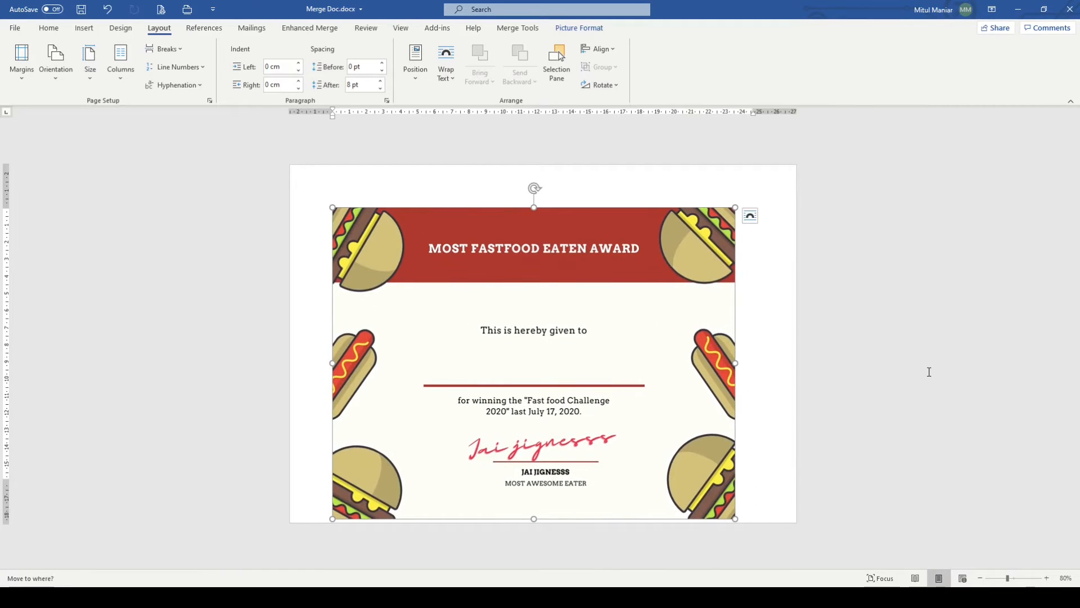
click(436, 173)
drag(393, 179, 974, 185)
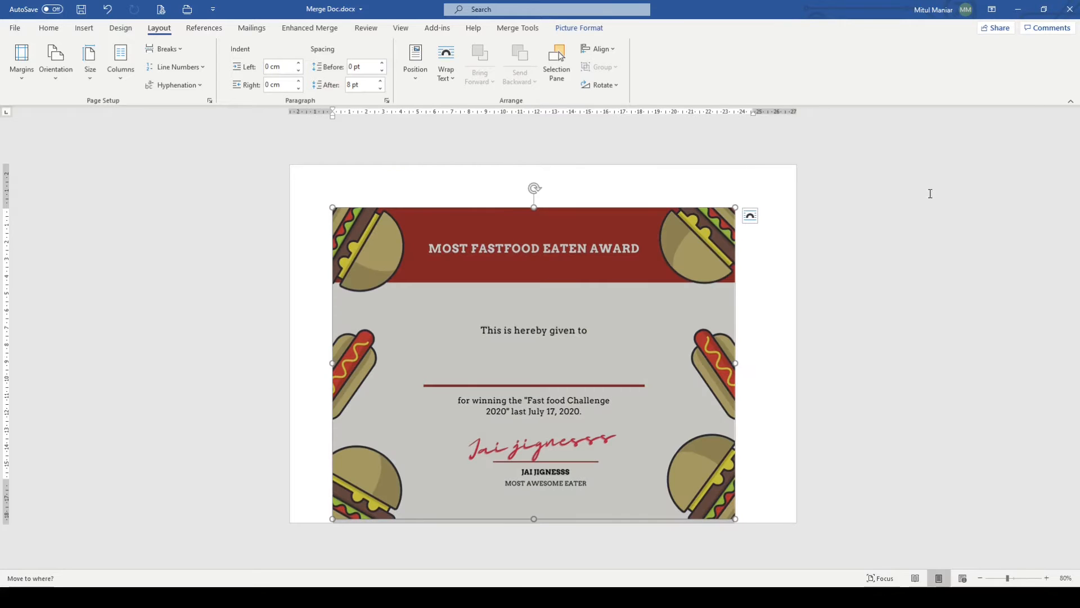
click(771, 186)
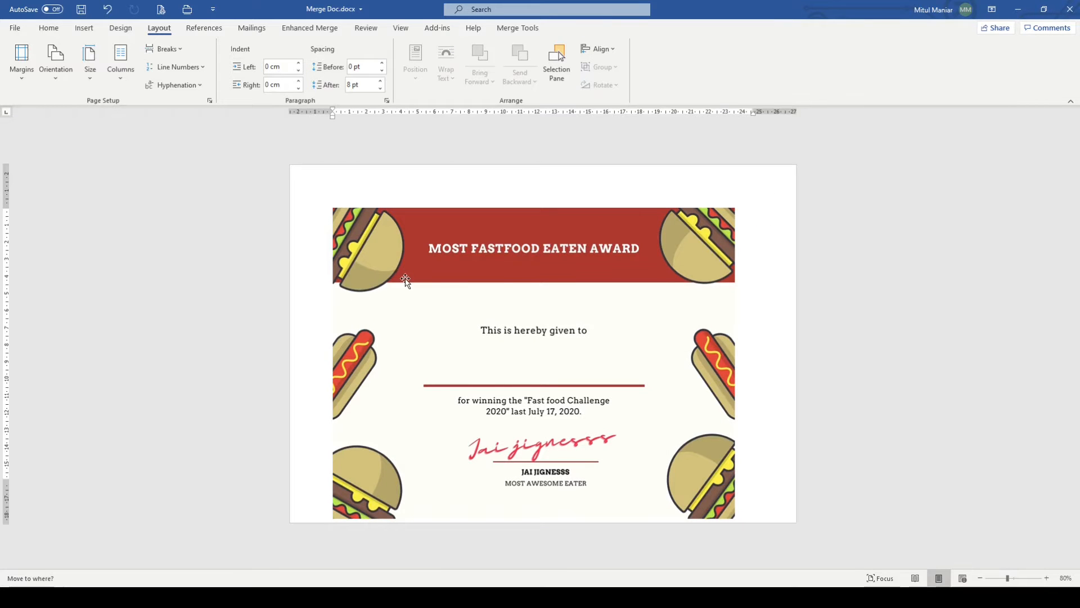
click(419, 289)
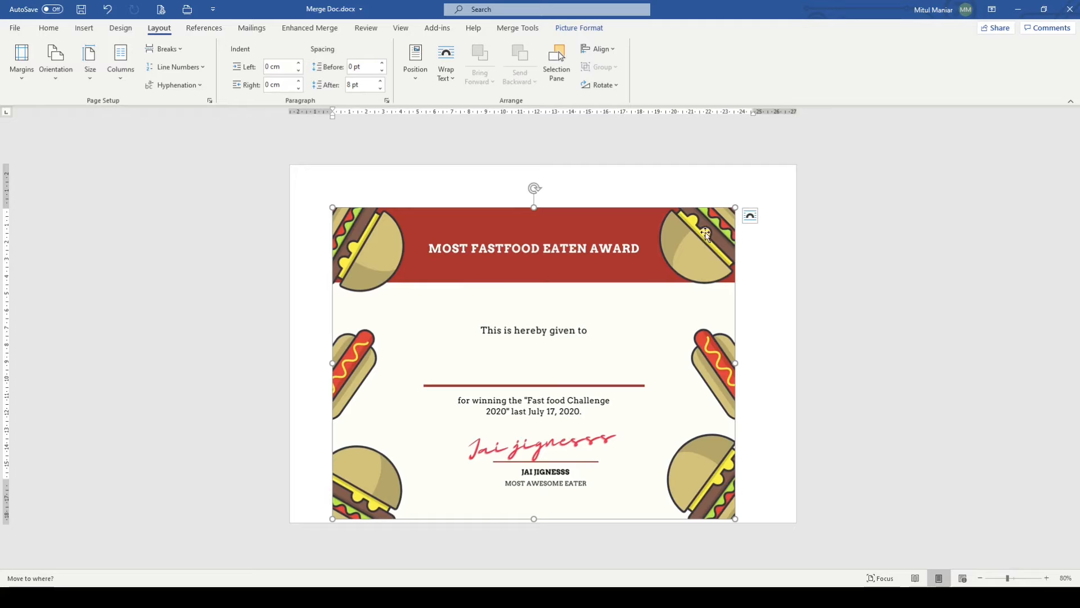
Enter custom page margins of 0 for all four sides, applied to the whole document.
click(37, 90)
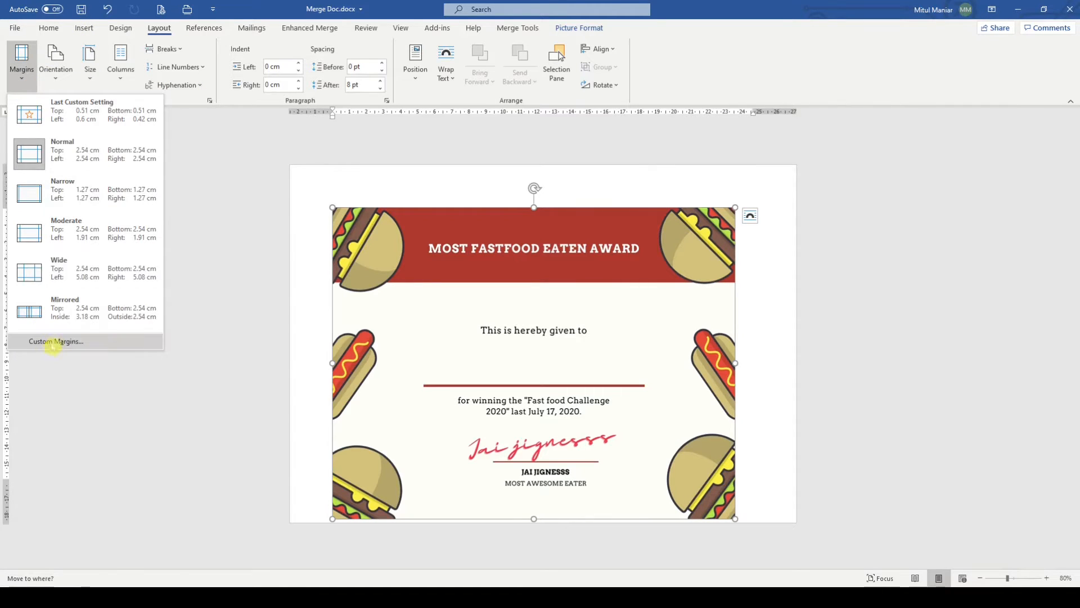
click(55, 342)
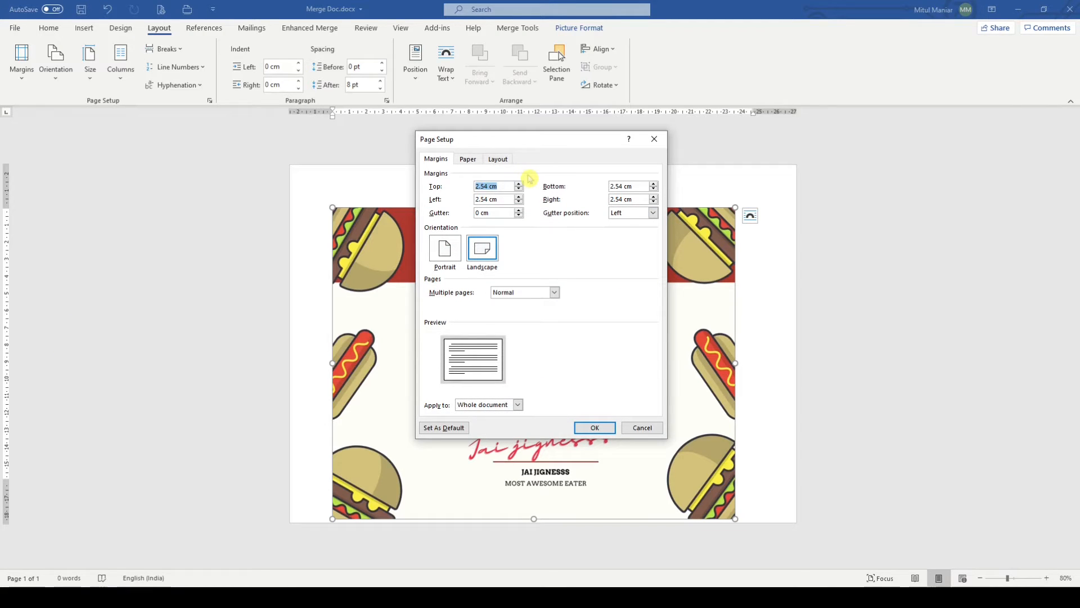
text(0)
key(Tab)
text(0)
key(Tab)
text(0)
key(Tab)
text(0)
key(Tab)
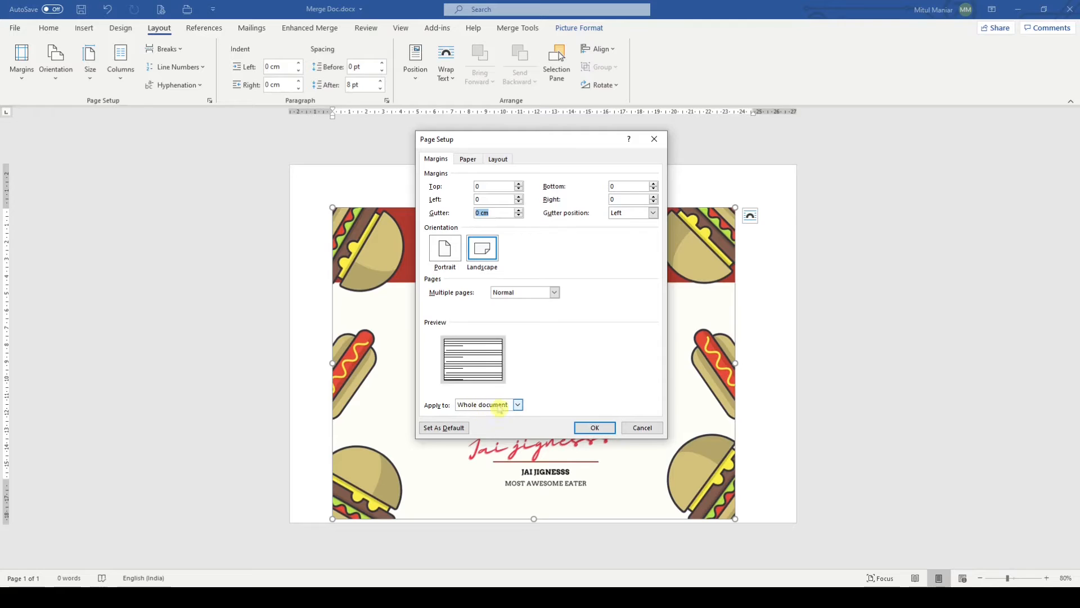
Apply the margins with the automatic fix to the printable area, and enlarge the certificate picture proportionally to the bottom margin.
click(594, 427)
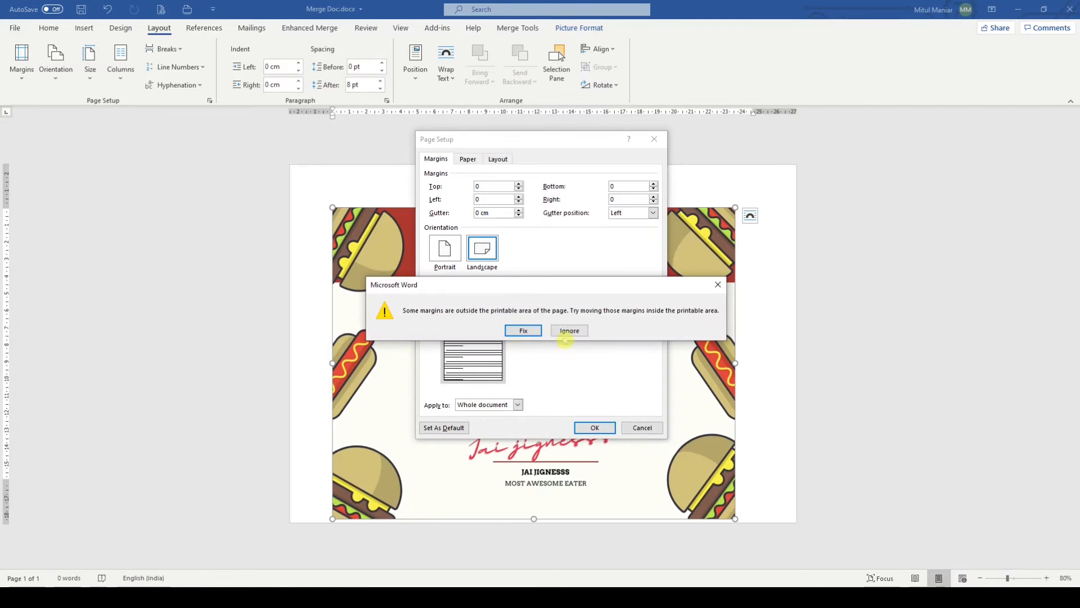
click(523, 331)
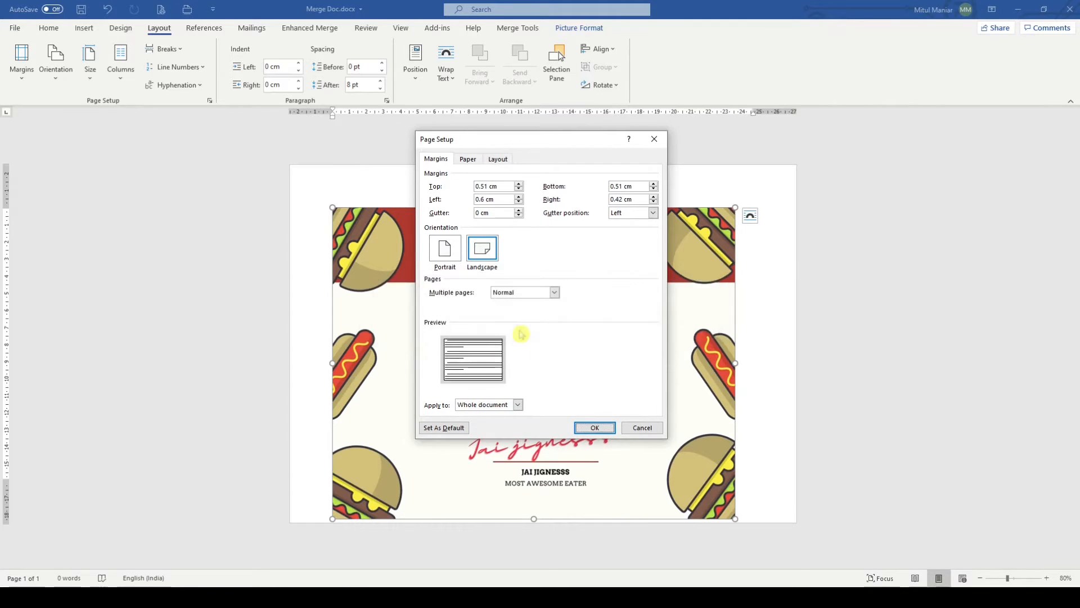
click(594, 428)
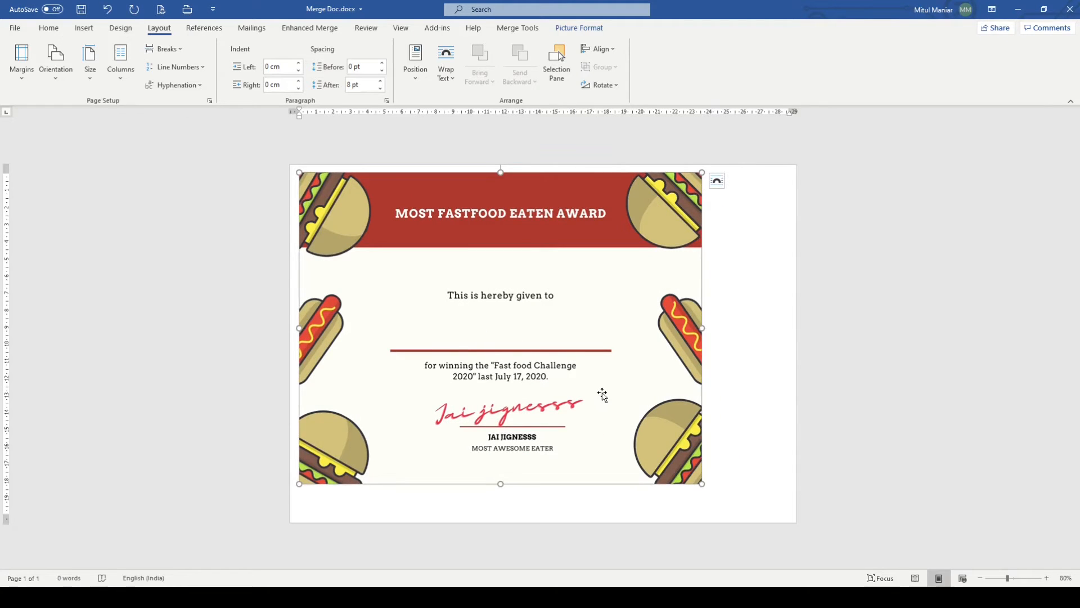
drag(702, 484, 740, 513)
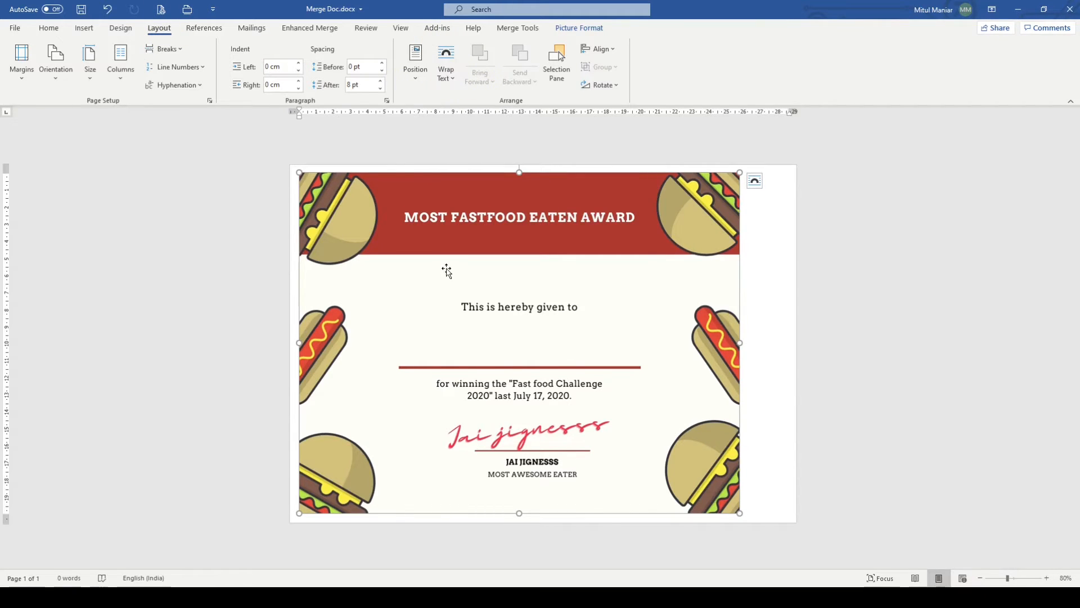
Set the certificate picture's text wrapping to Behind Text and move it flush into the page's upper-left corner.
click(451, 80)
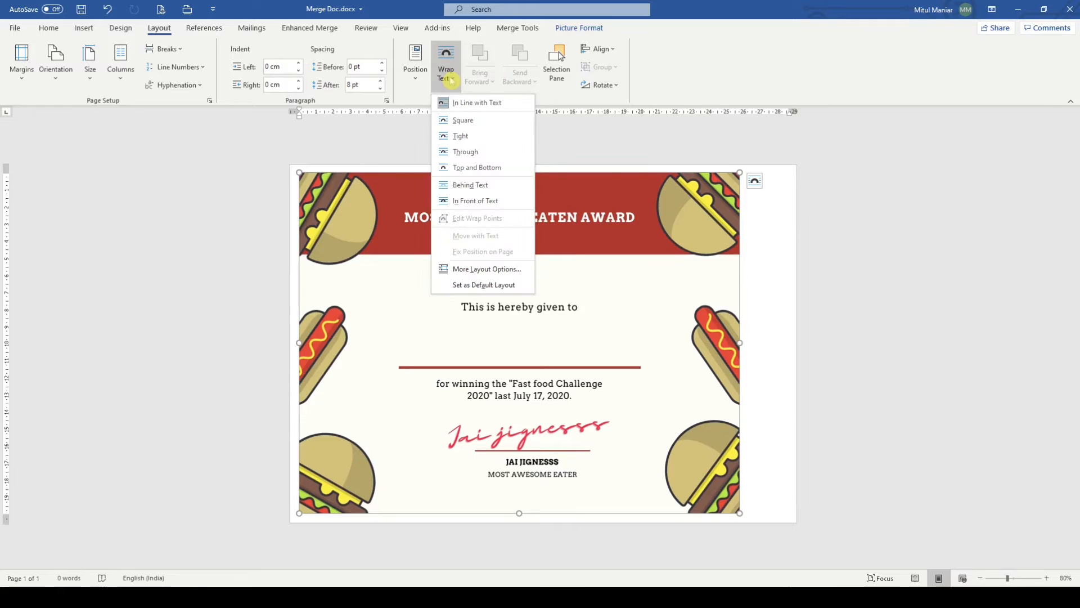
click(487, 187)
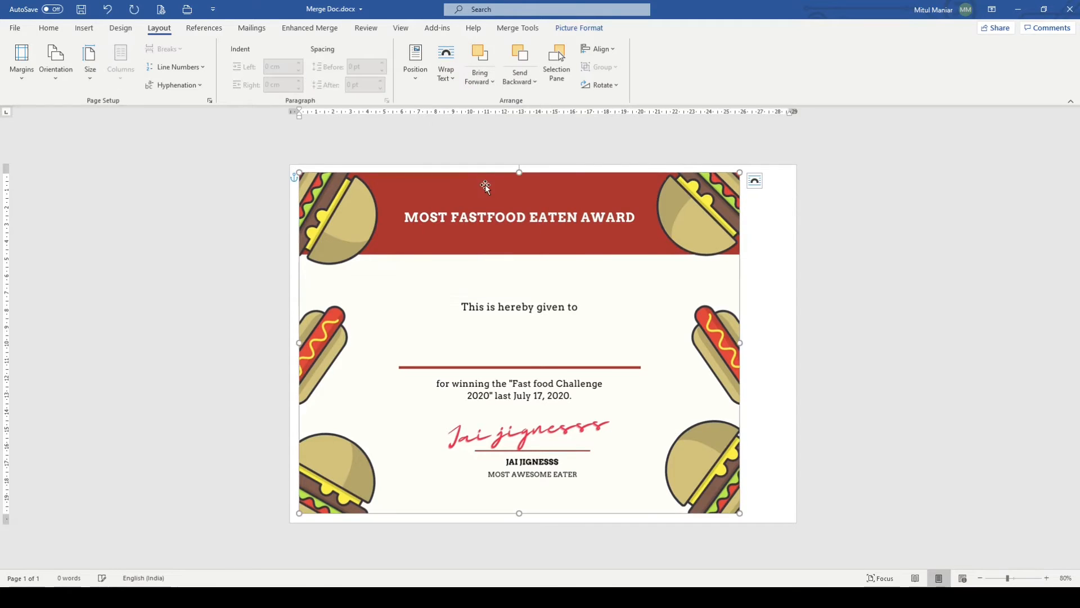
mouse_move(528, 306)
mouse_down()
mouse_move(511, 304)
mouse_move(585, 306)
mouse_move(635, 328)
mouse_move(477, 340)
mouse_move(428, 264)
mouse_move(622, 325)
mouse_move(495, 312)
mouse_move(518, 292)
mouse_move(548, 318)
mouse_move(515, 299)
mouse_move(532, 302)
mouse_up()
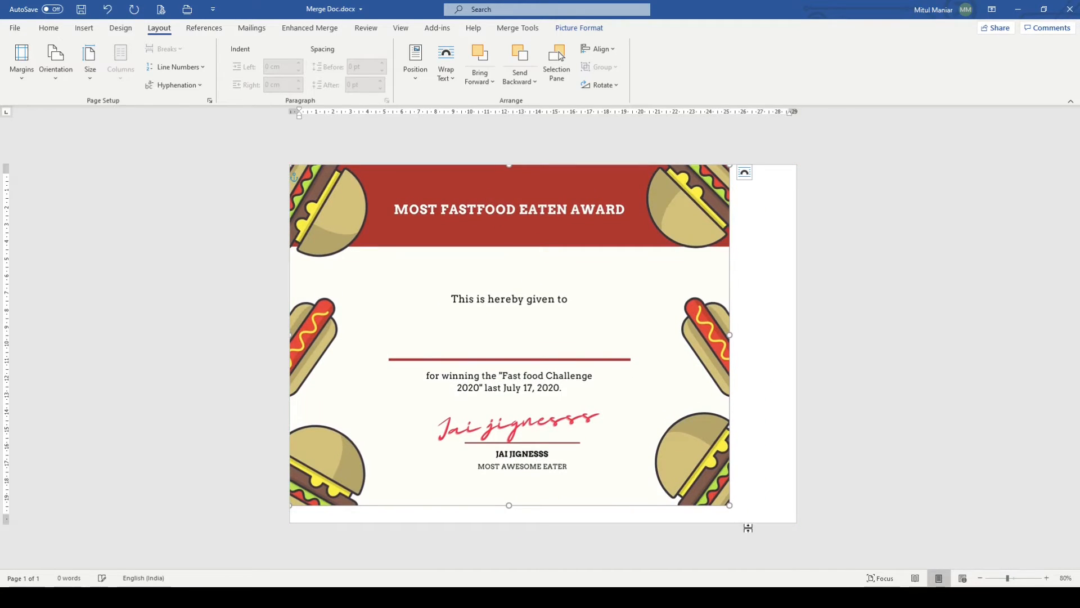
Enlarge the certificate picture proportionally to the page's full width and shift it up slightly to balance the cropping.
drag(730, 505, 801, 532)
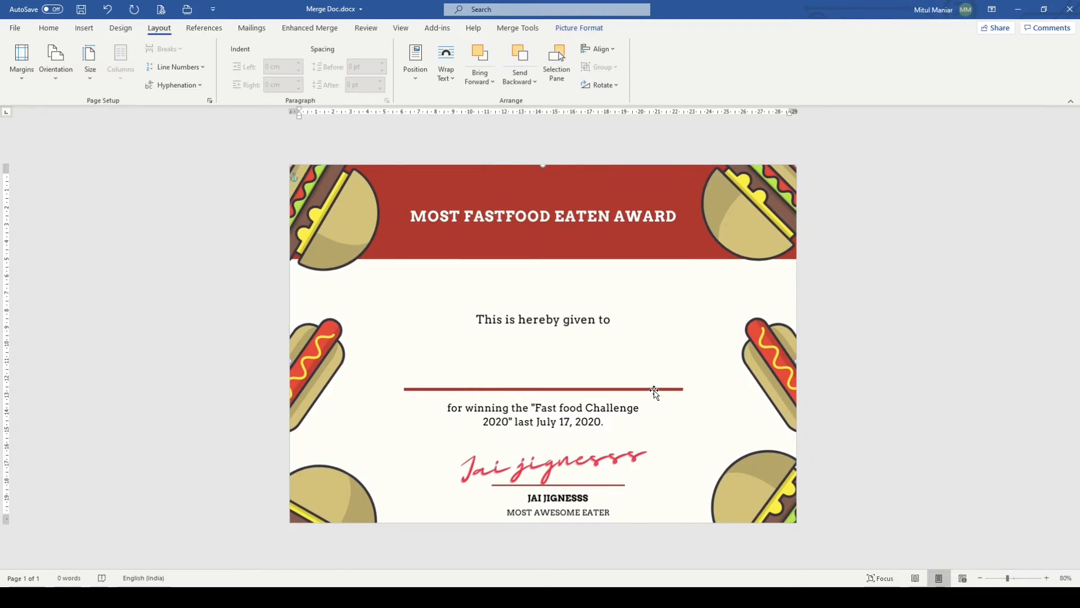
drag(649, 374, 650, 351)
click(853, 371)
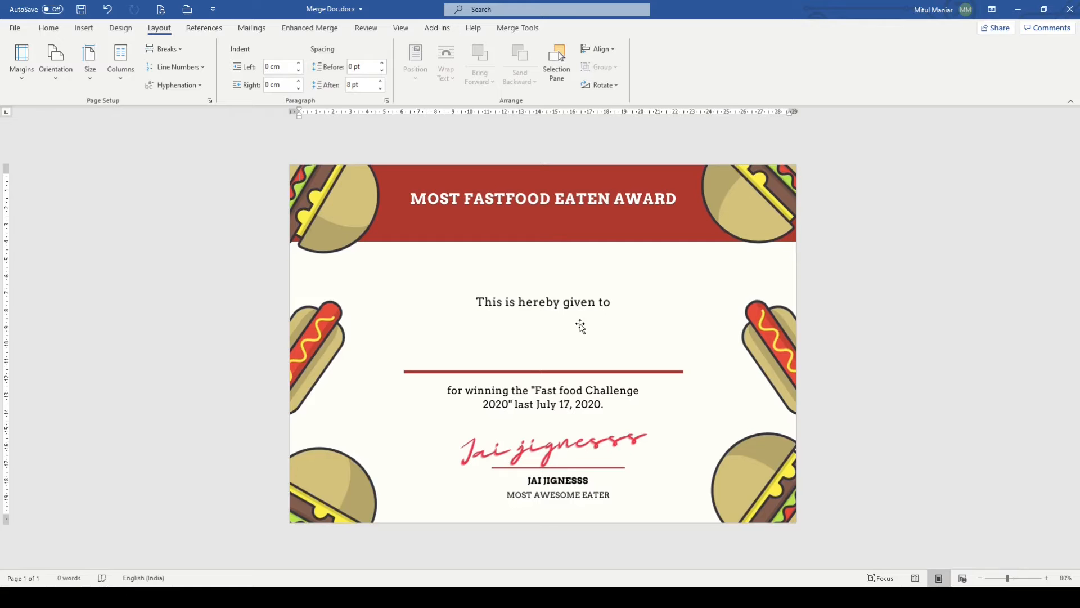
Insert a Simple Text Box on the certificate and delete its placeholder text.
click(82, 29)
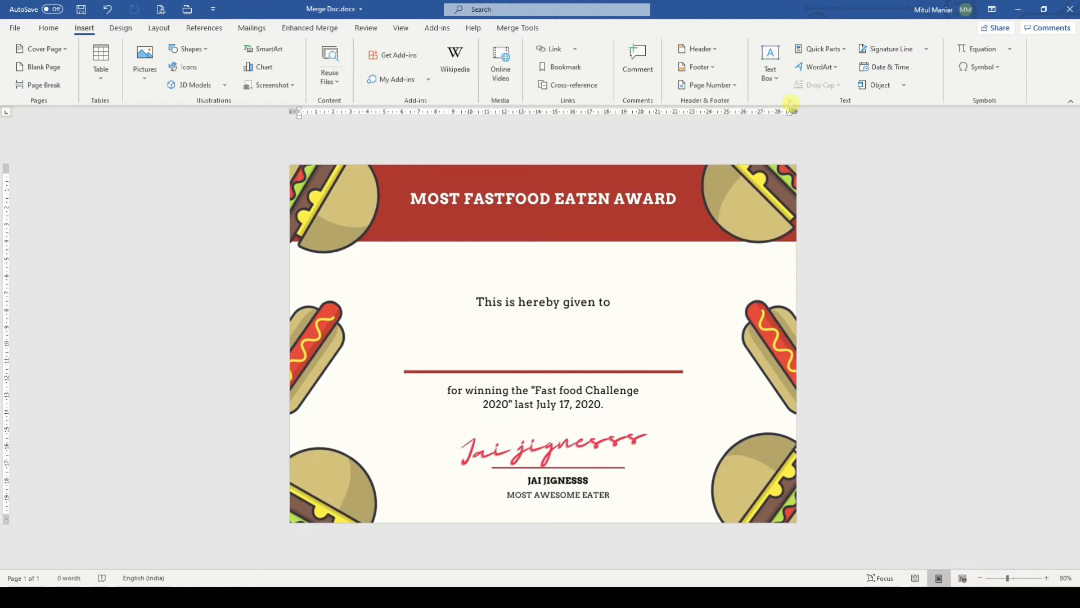
click(773, 79)
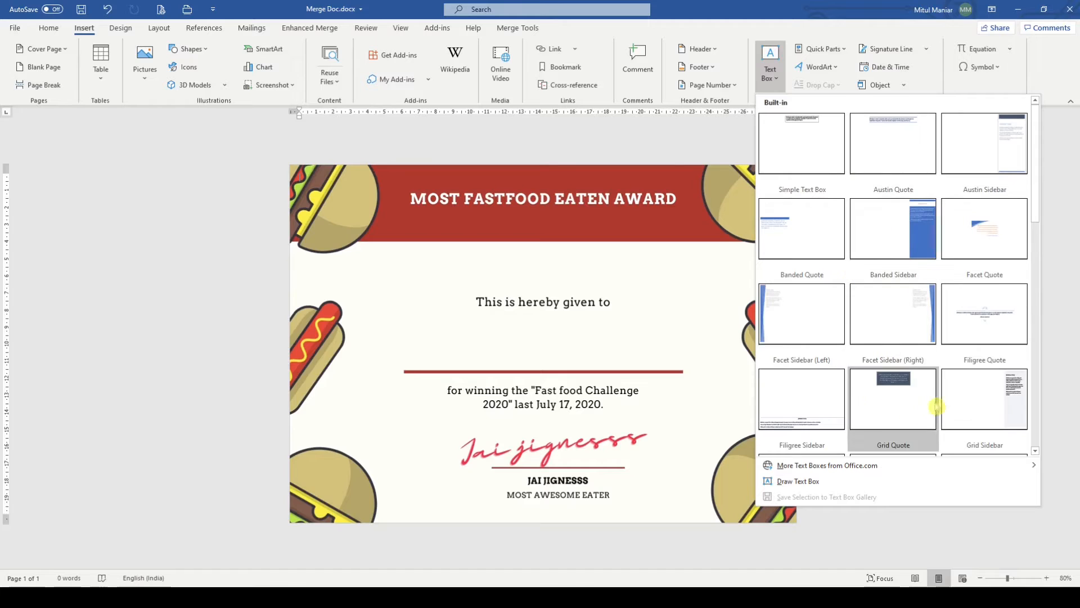
click(804, 140)
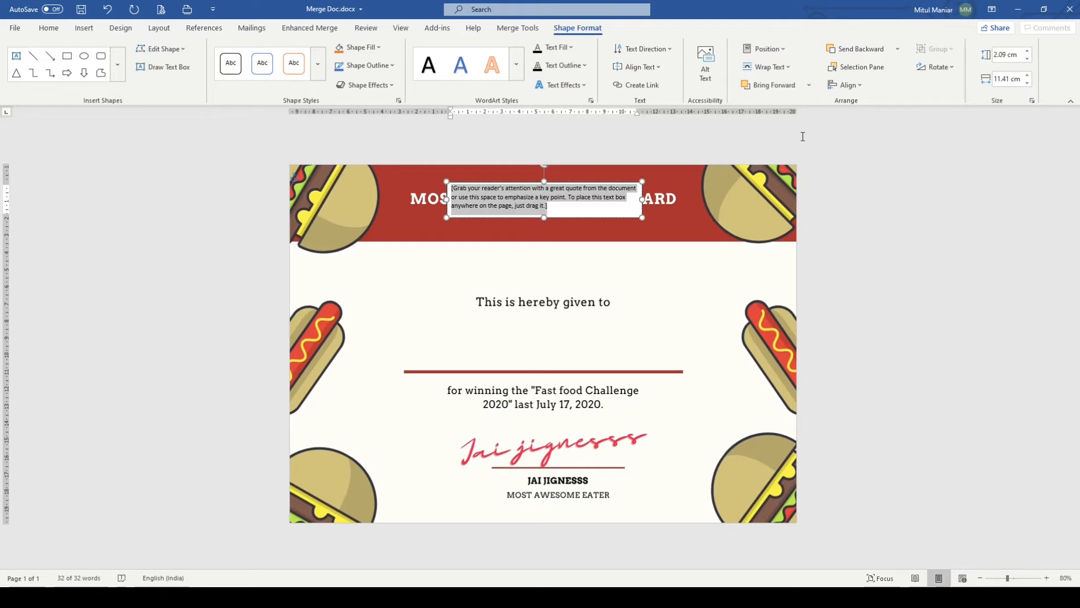
key(Delete)
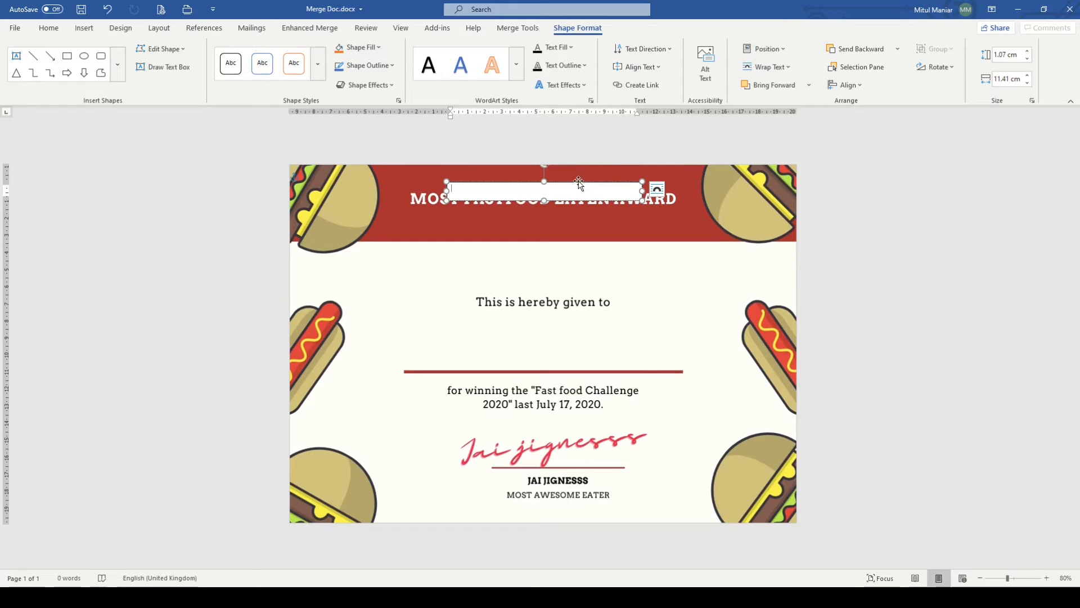
Move the empty text box just above the red line under "This is hereby given to" and enter "Random Sample Data" in it.
drag(578, 181, 580, 347)
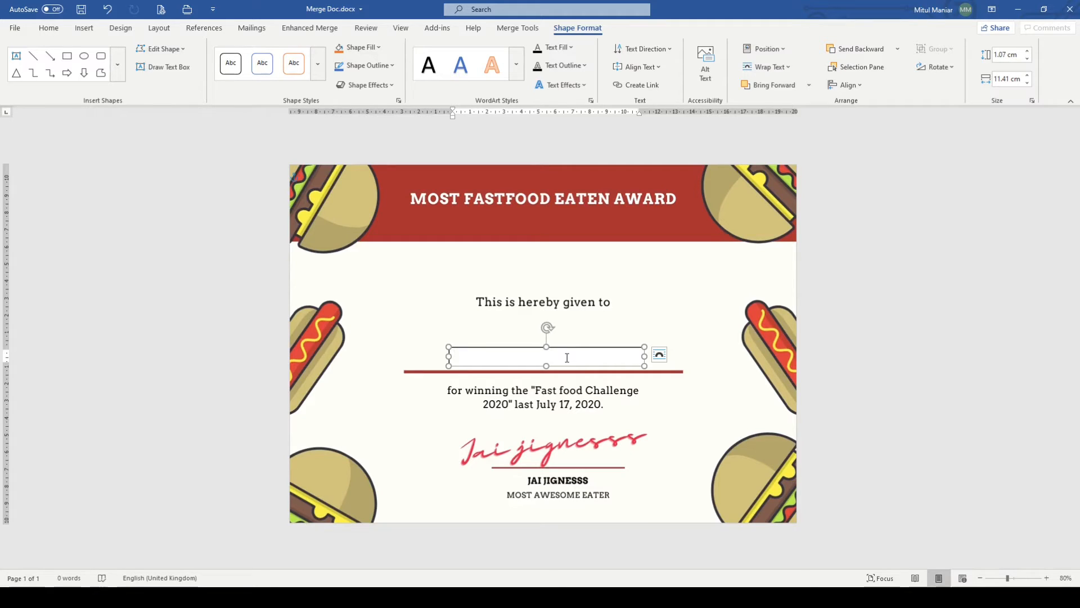
text(Random Sample Data)
click(979, 310)
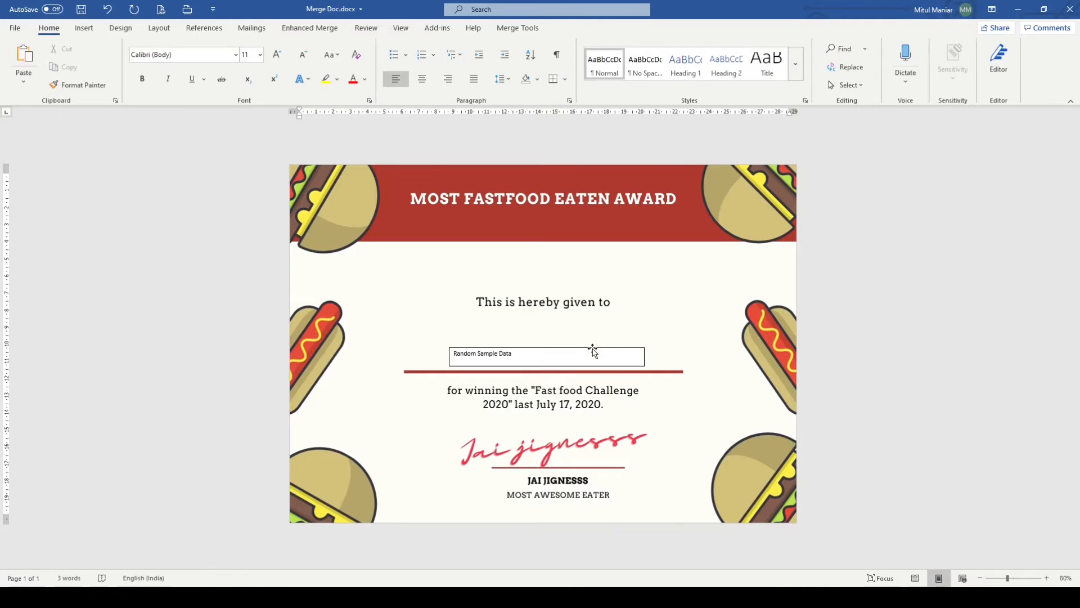
Set the "Random Sample Data" text box to No Outline.
click(593, 350)
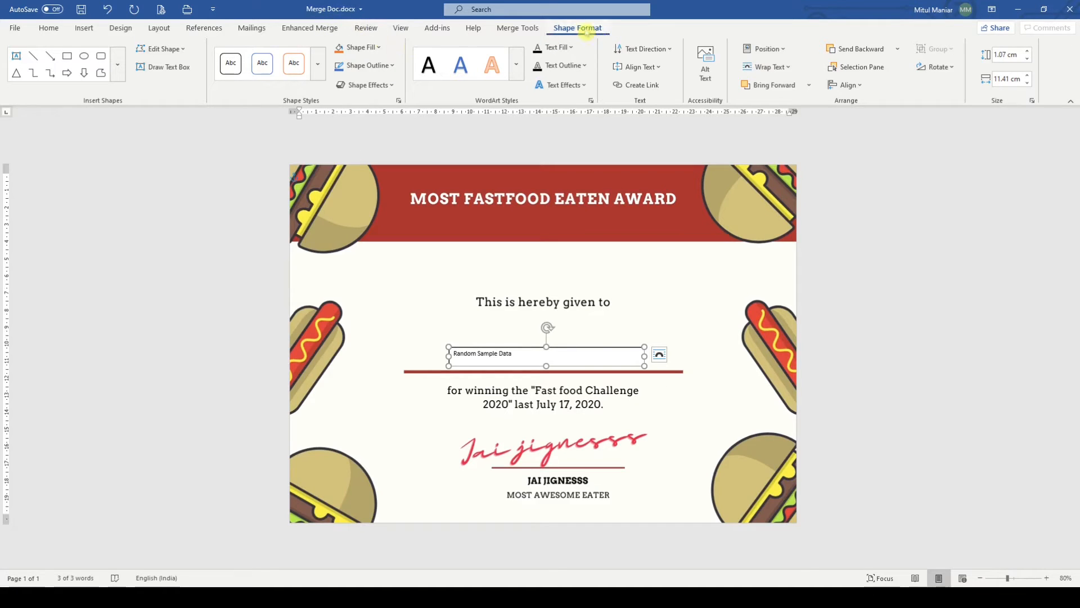
click(394, 68)
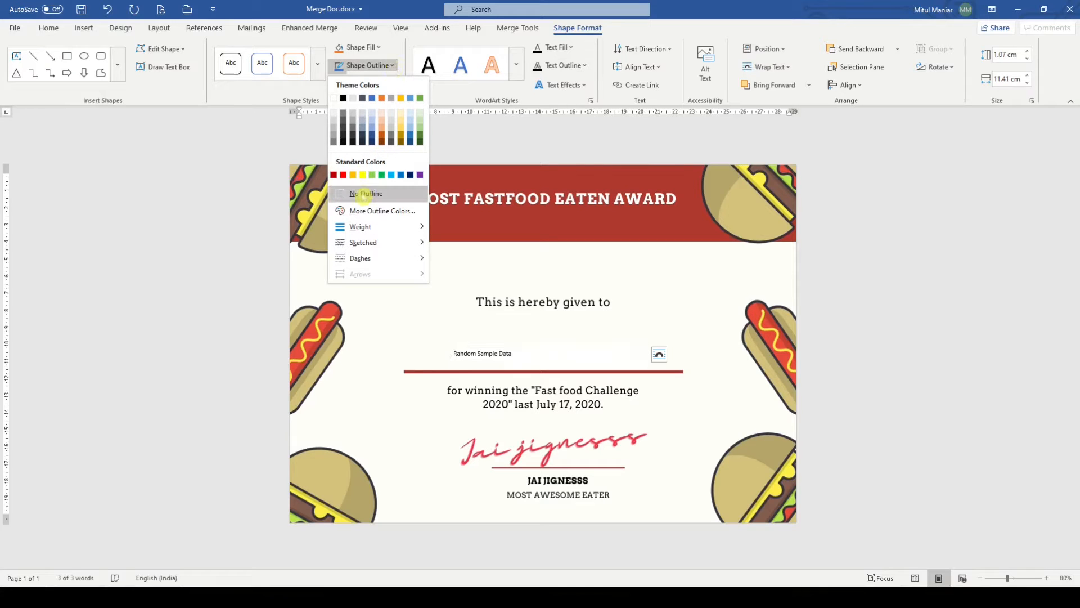
click(364, 193)
click(936, 319)
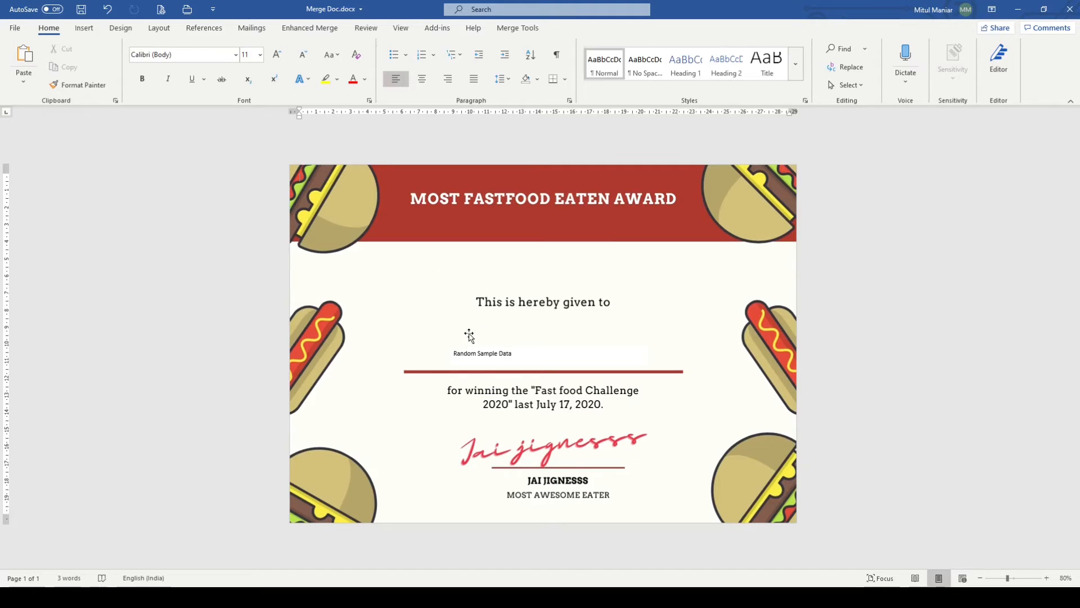
Set the "Random Sample Data" text box's shape fill to No Fill.
click(525, 357)
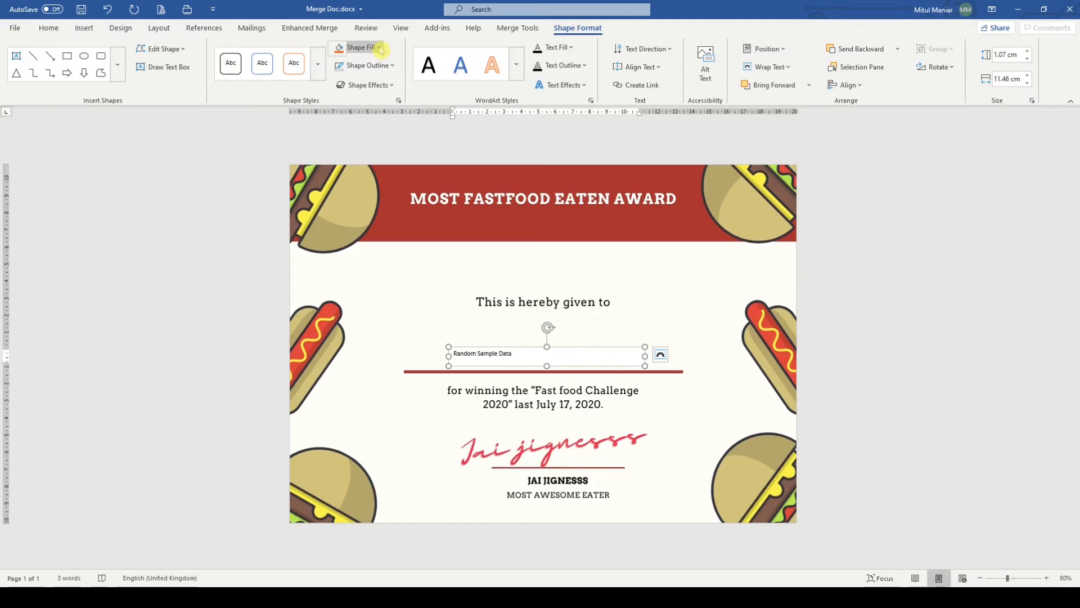
click(369, 315)
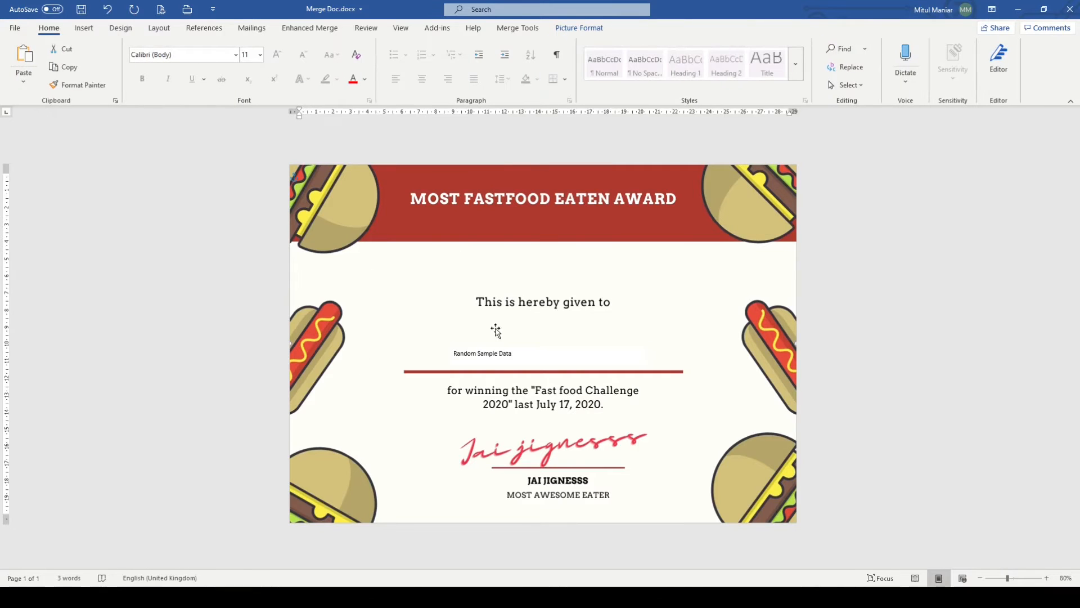
click(488, 356)
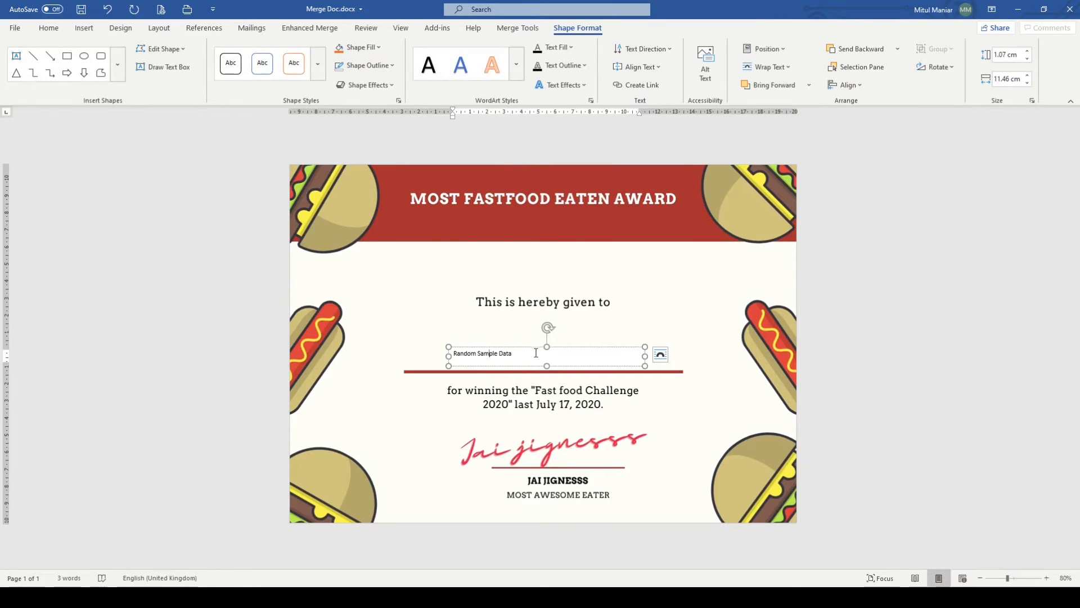
click(381, 48)
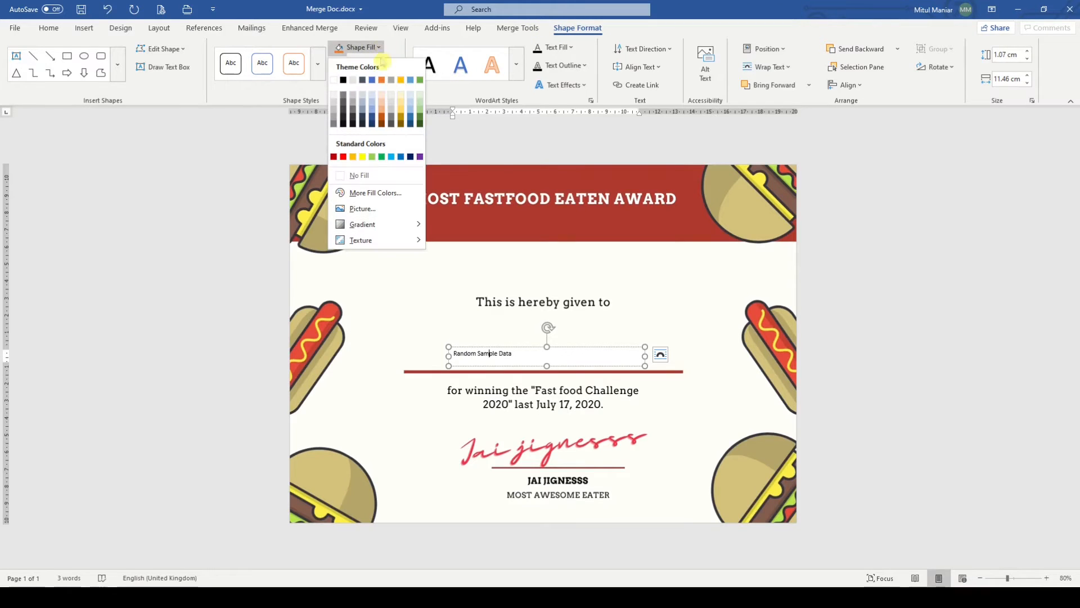
click(370, 174)
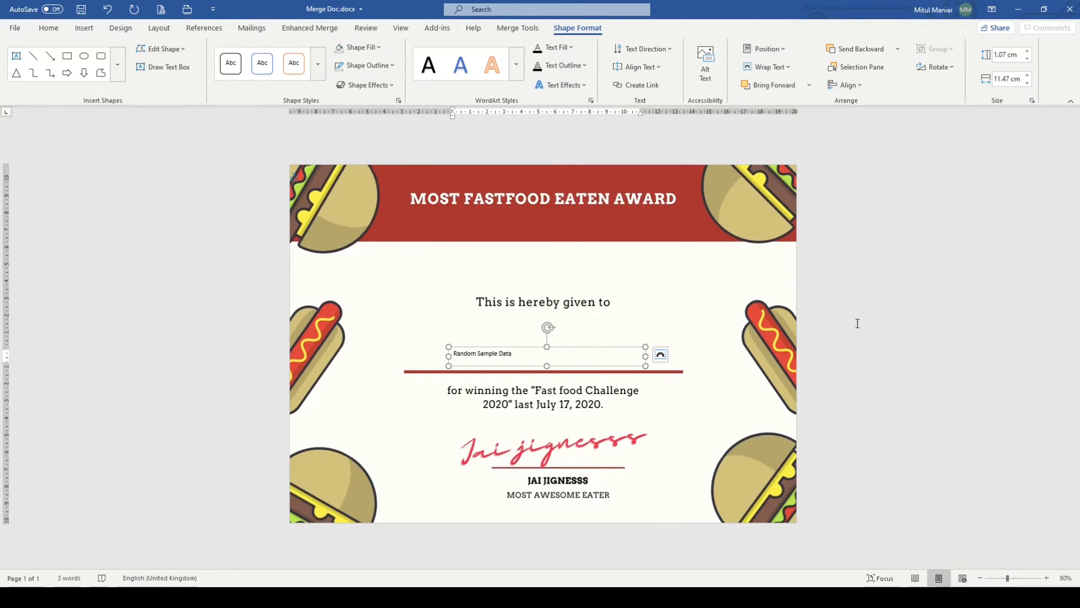
click(885, 321)
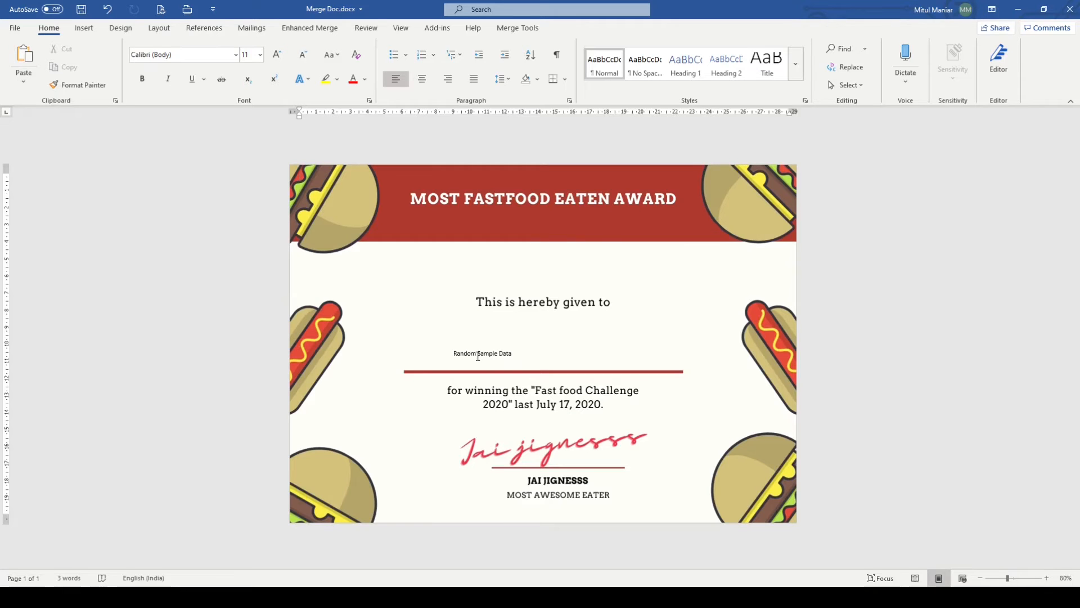
click(467, 353)
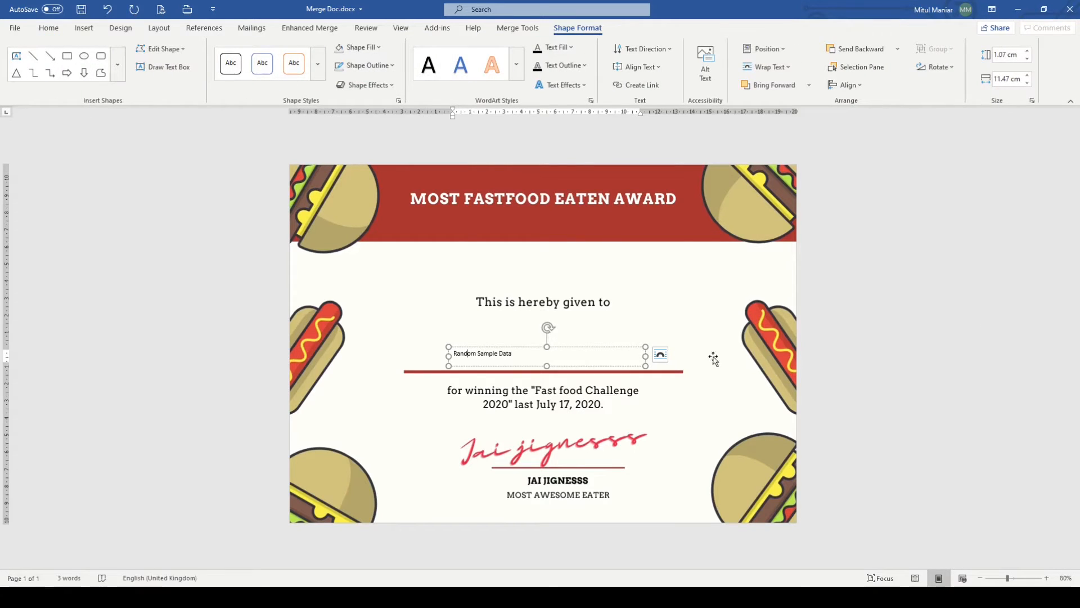
click(437, 340)
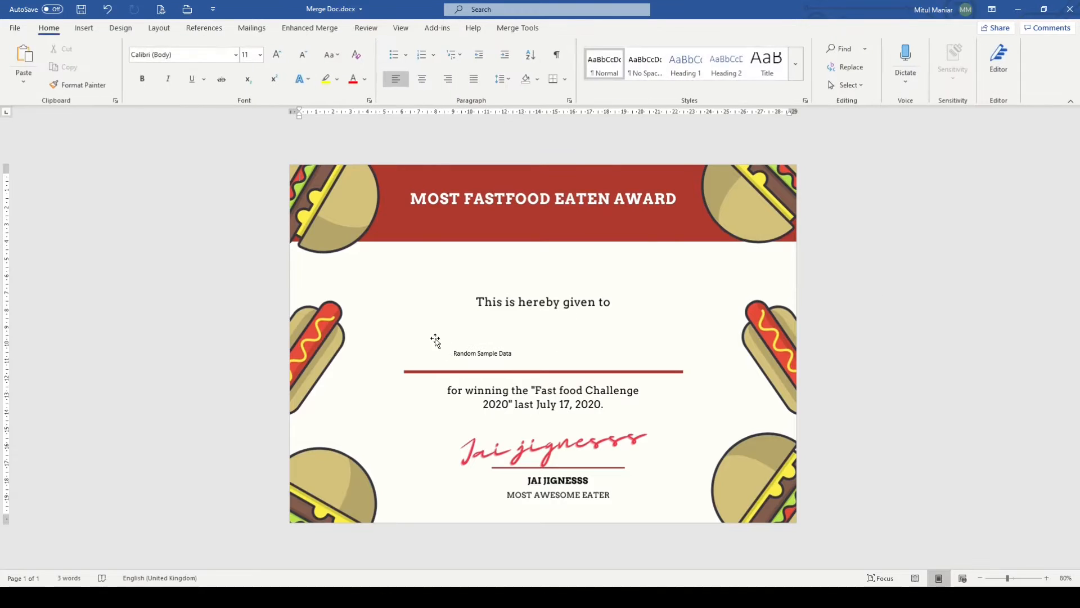
click(461, 353)
click(432, 333)
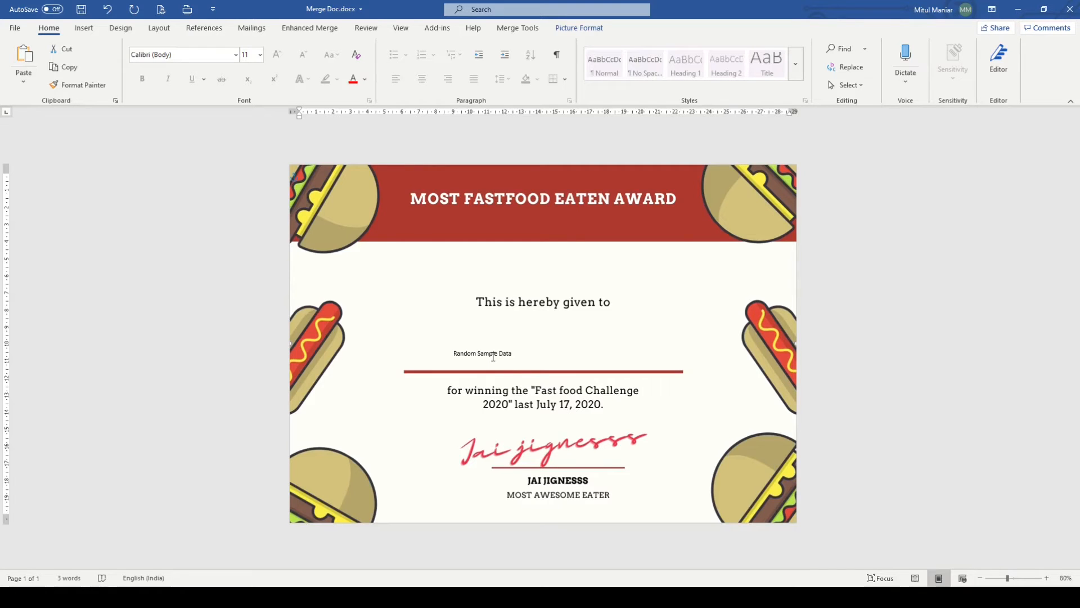
Try Algerian and Bahnschrift on all of the "Random Sample Data" text, and settle on the Bahnschrift SemiBold font.
click(493, 355)
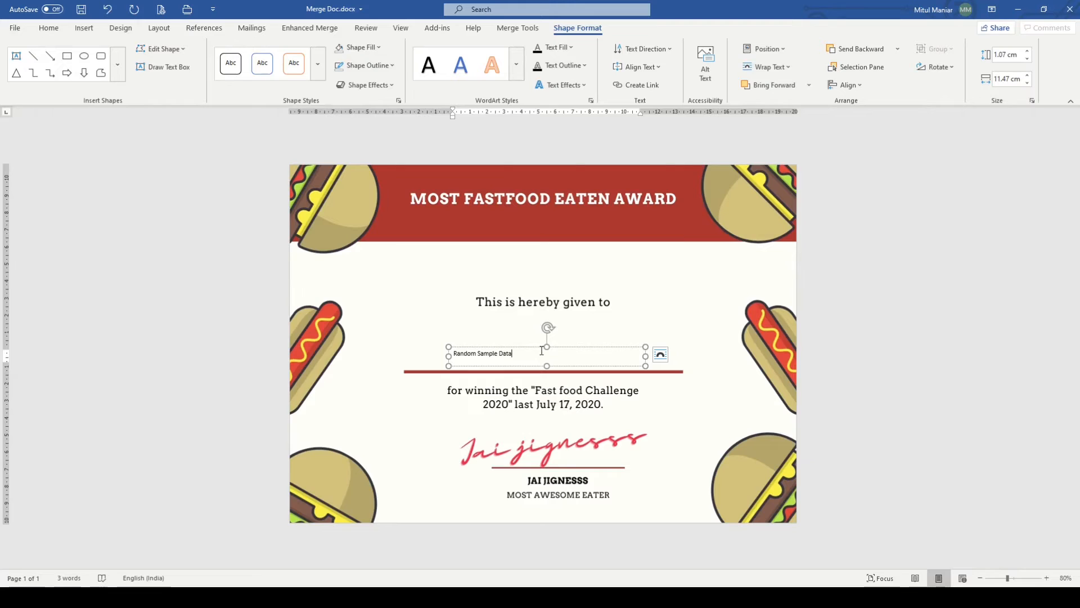
key(ctrl+a)
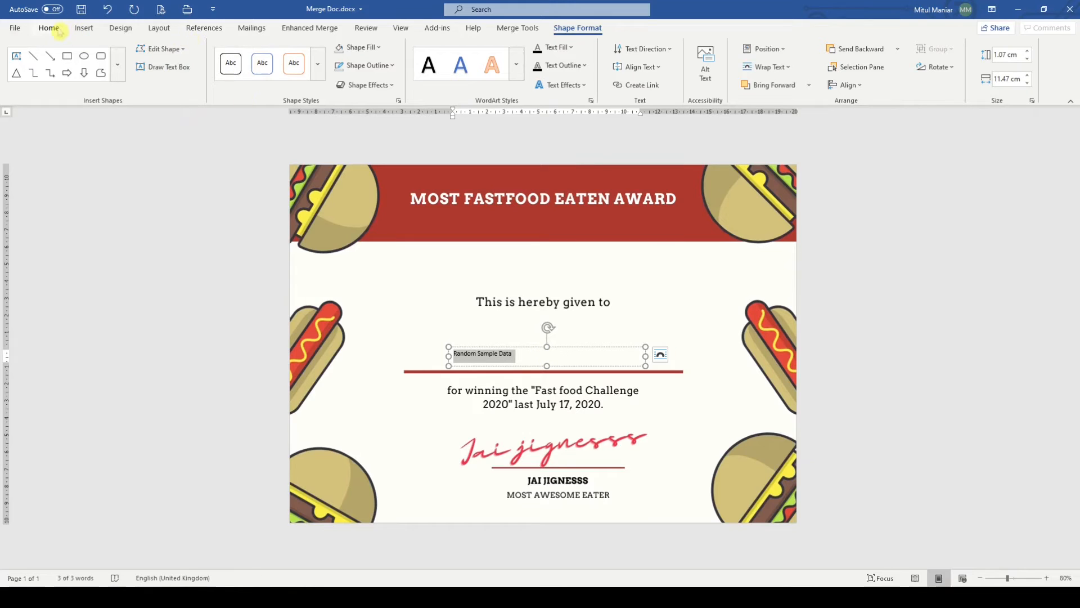
click(59, 31)
click(235, 55)
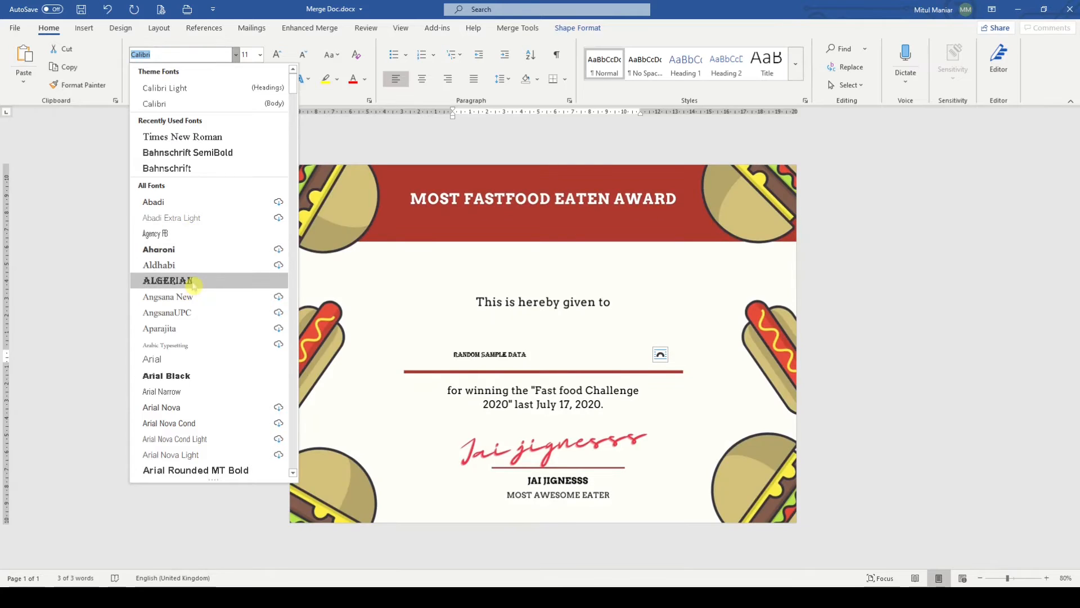
click(193, 281)
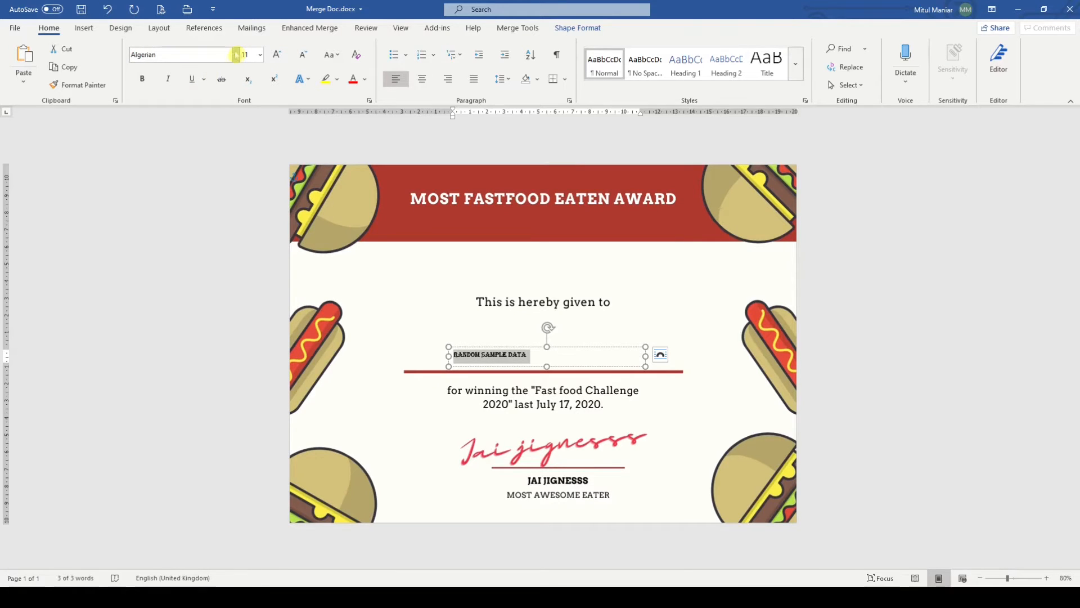
click(235, 54)
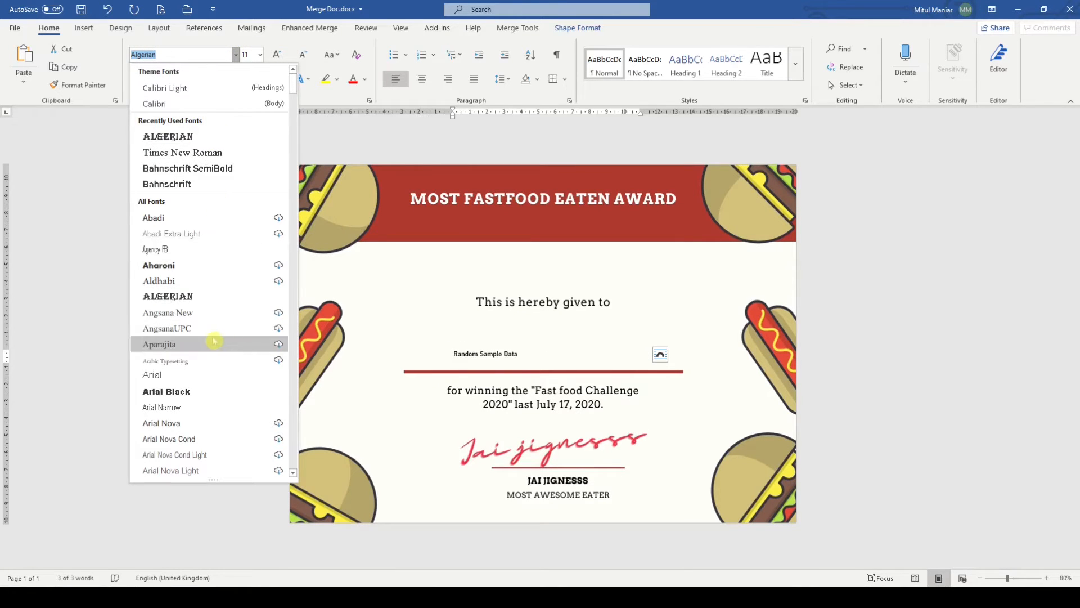
click(198, 185)
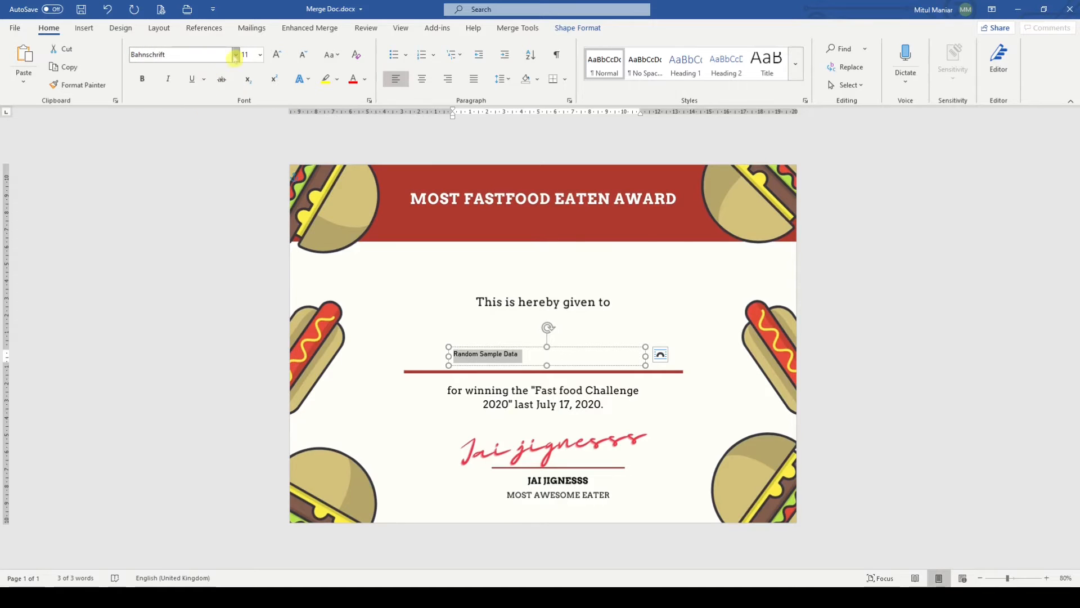
click(235, 55)
click(200, 182)
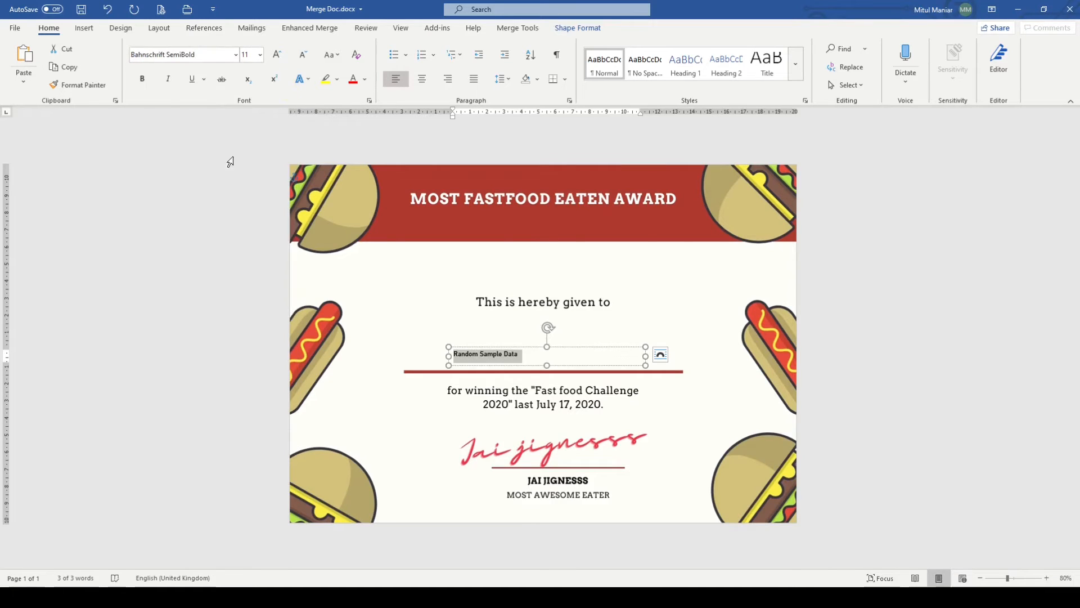
Enlarge the "Random Sample Data" text, trying size 24 and settling on 28.
click(260, 54)
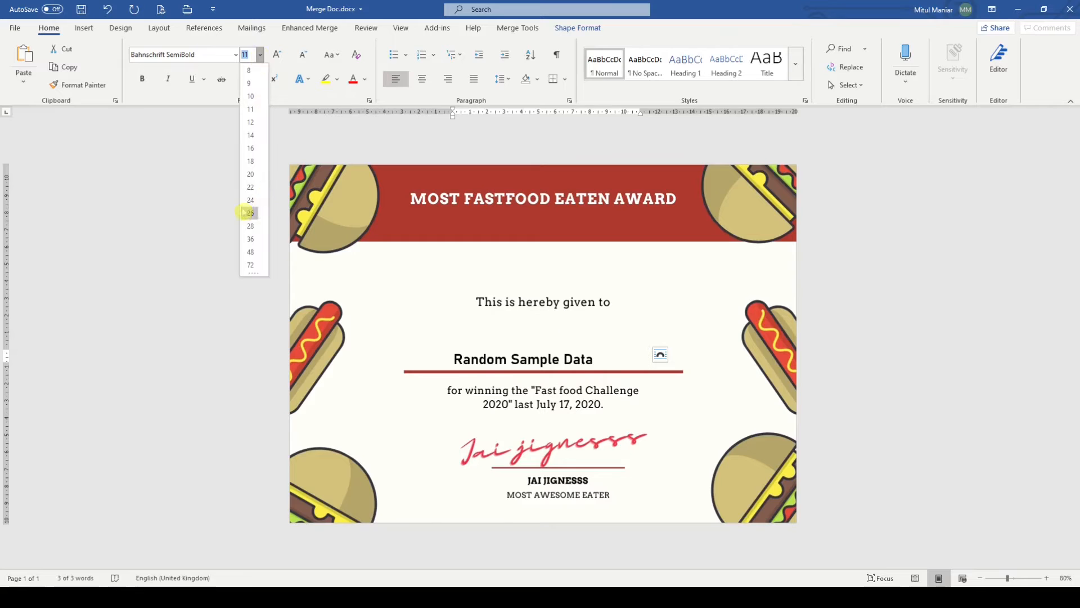
click(248, 200)
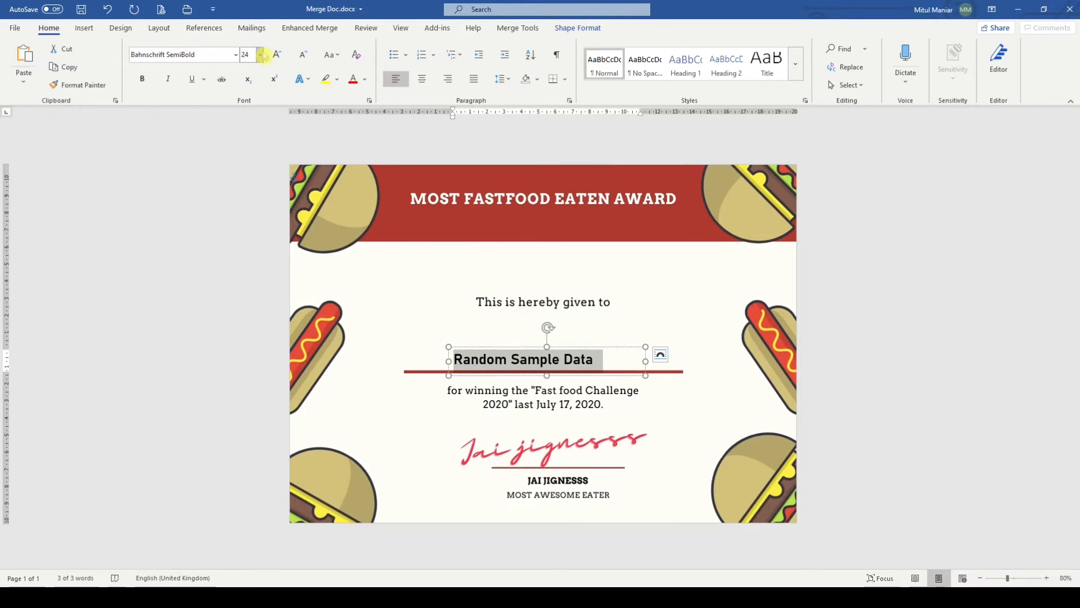
click(260, 54)
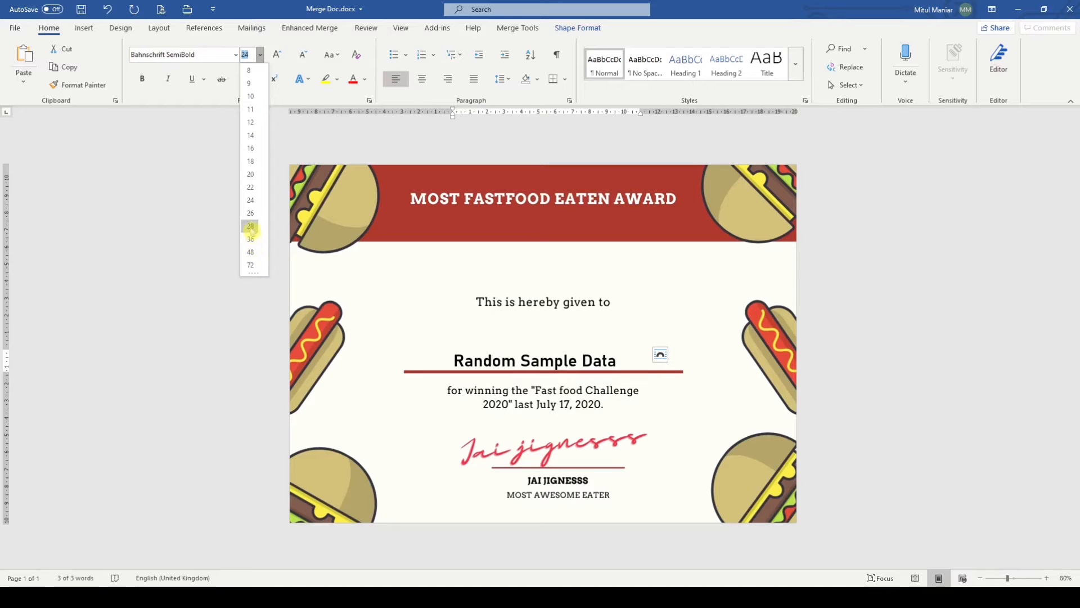
click(250, 226)
click(994, 299)
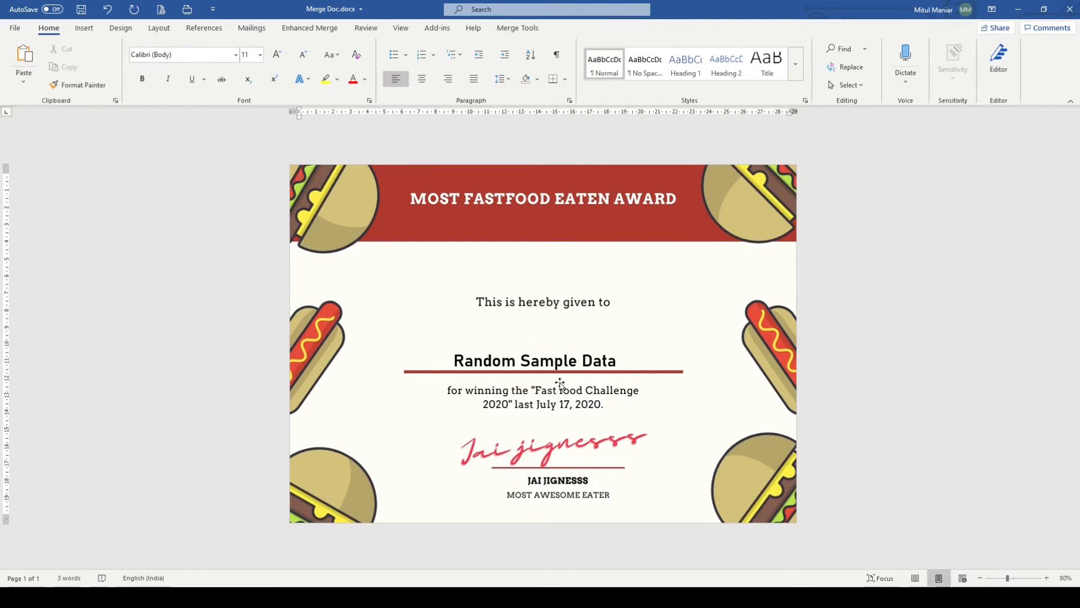
Move the "Random Sample Data" text box slightly up and to the right to centre its text above the red line.
click(541, 359)
drag(525, 344, 537, 337)
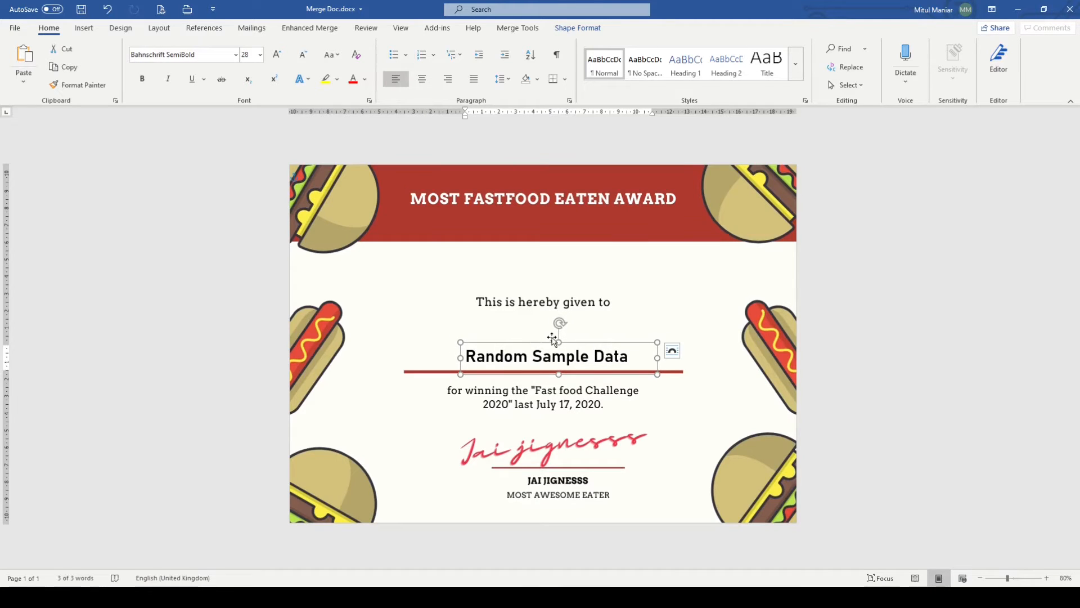
click(960, 336)
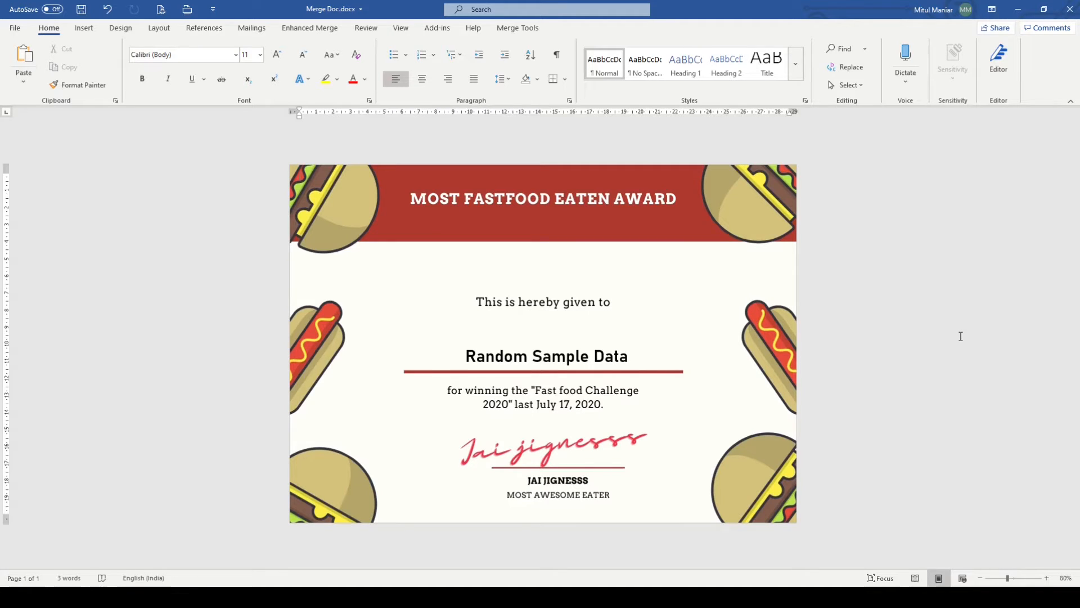
Set the font colour of all the "Random Sample Data" text to red.
click(567, 356)
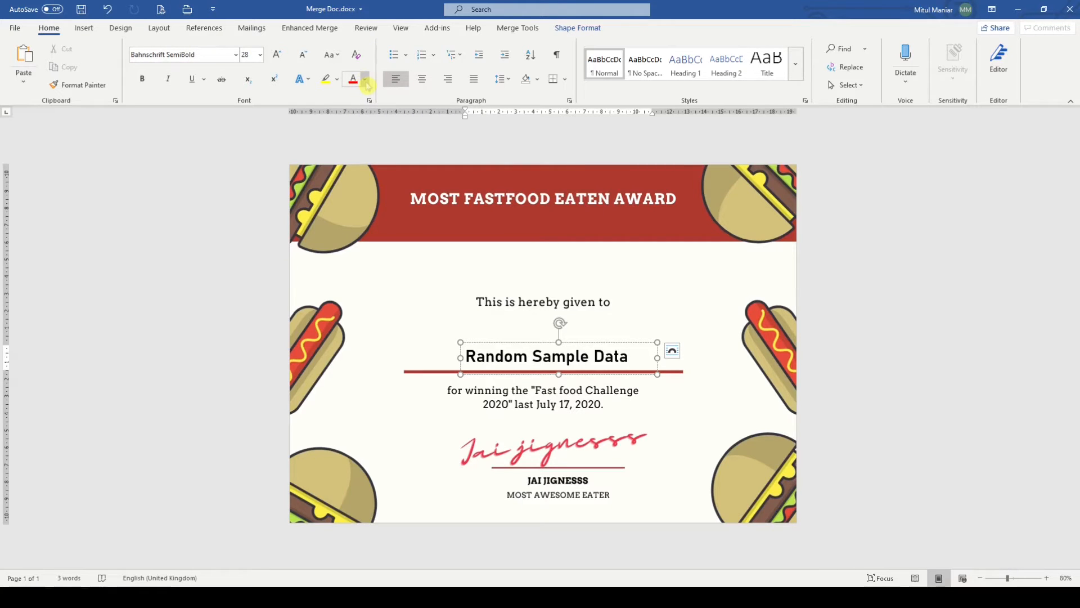
key(ctrl+a)
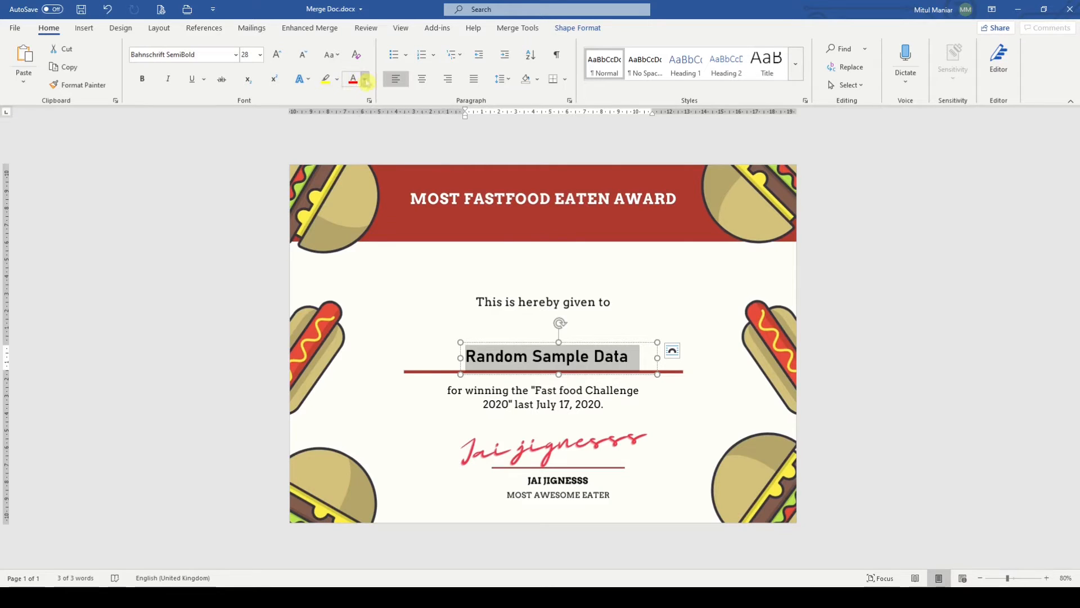
click(365, 80)
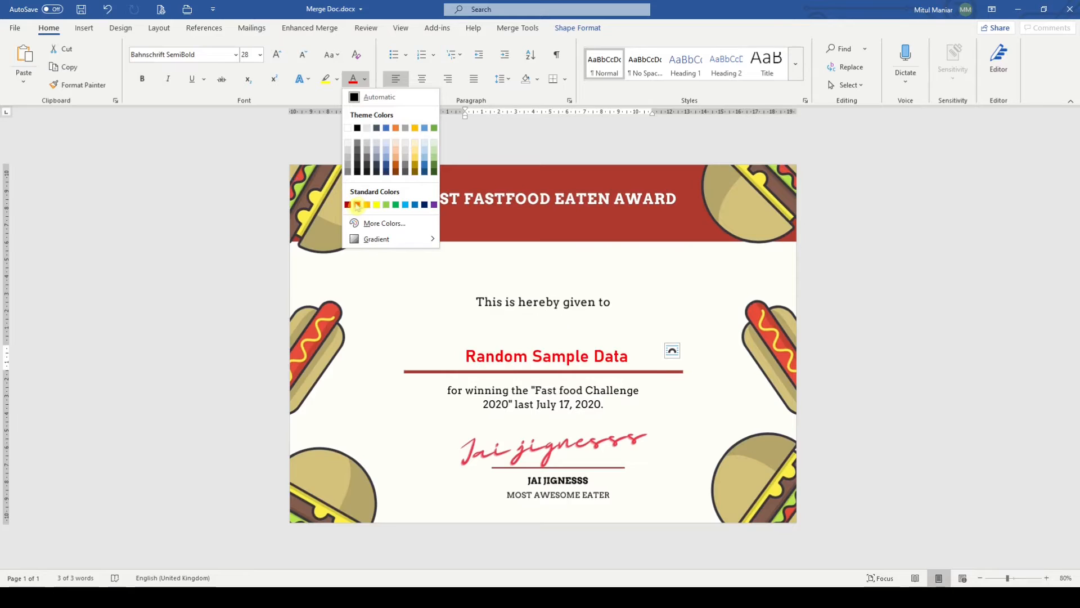
click(358, 204)
click(988, 311)
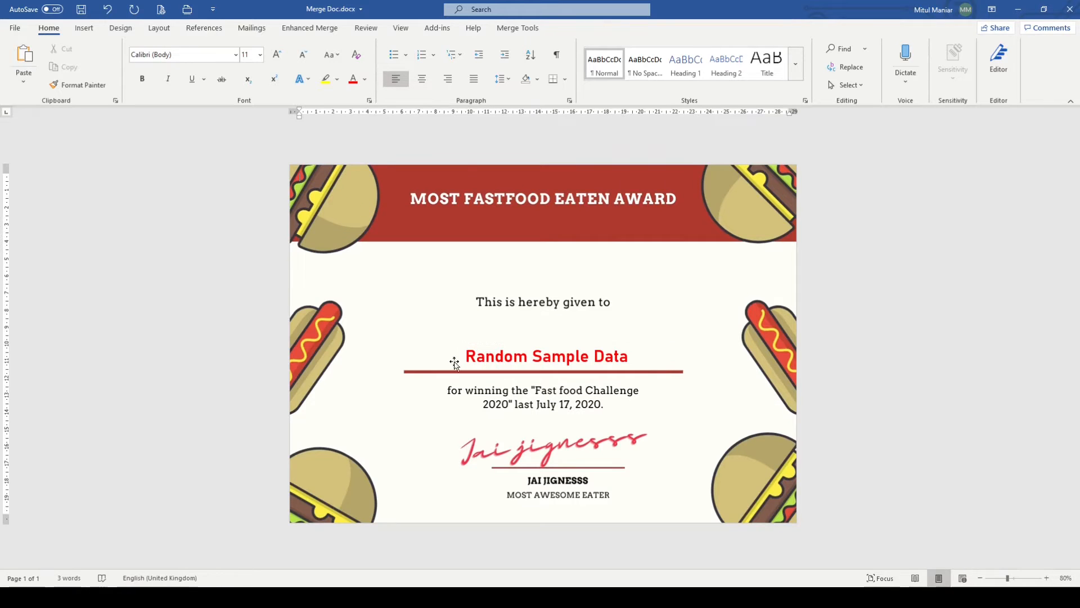
Enlarge the "Random Sample Data" text box and set its text to font size 36.
click(537, 357)
drag(529, 340, 503, 317)
drag(644, 359, 671, 370)
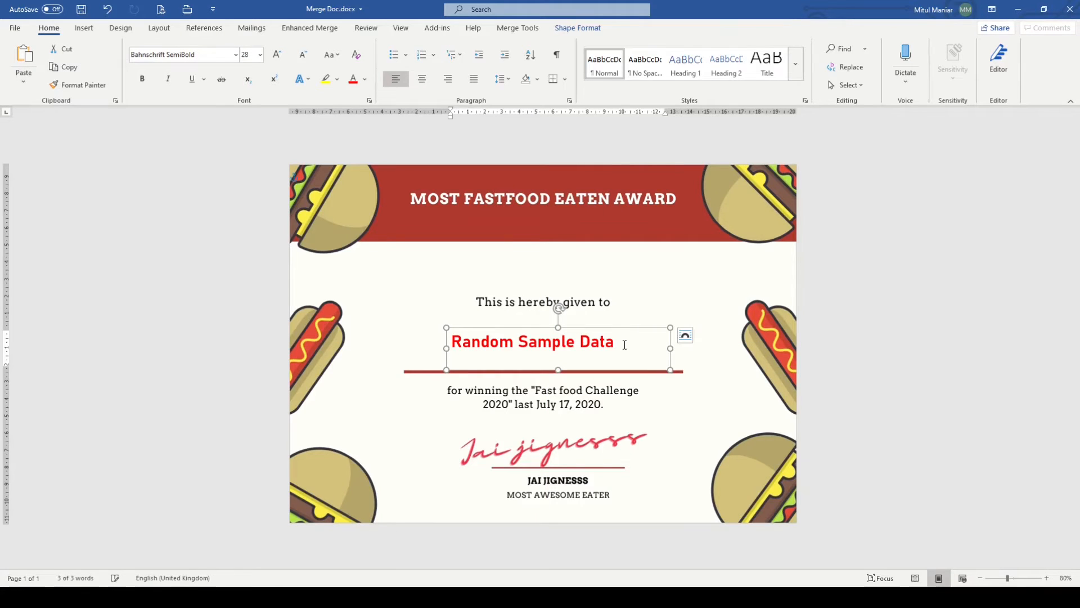
triple_click(624, 345)
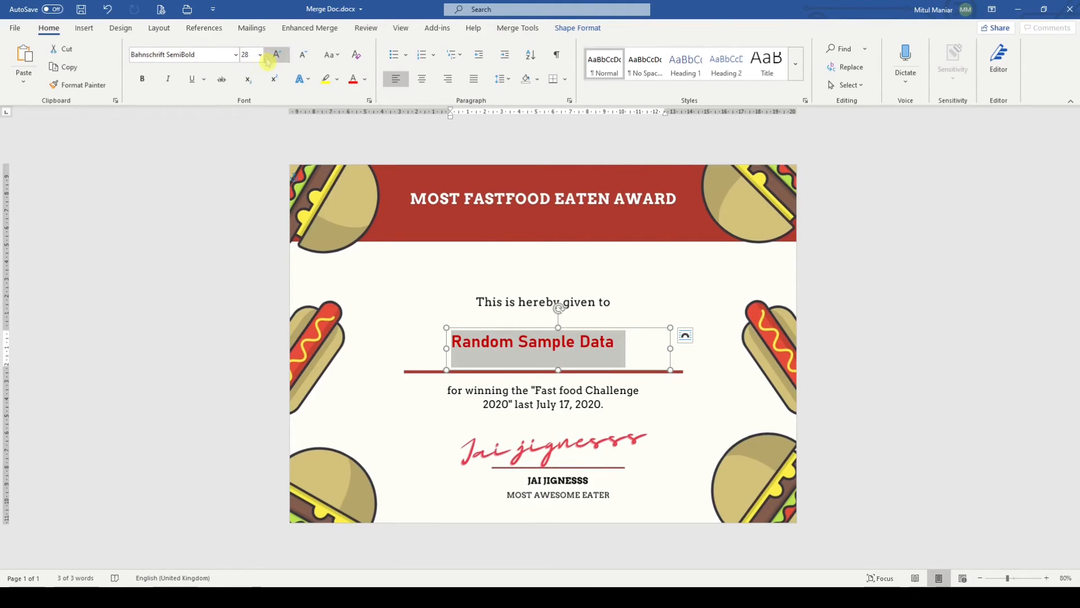
click(260, 55)
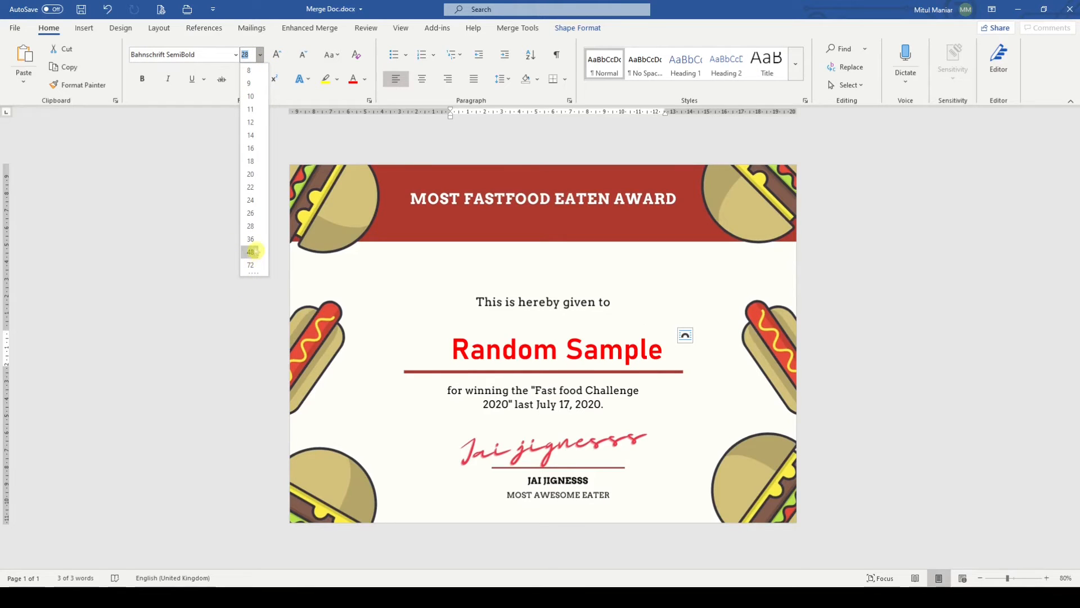
click(248, 241)
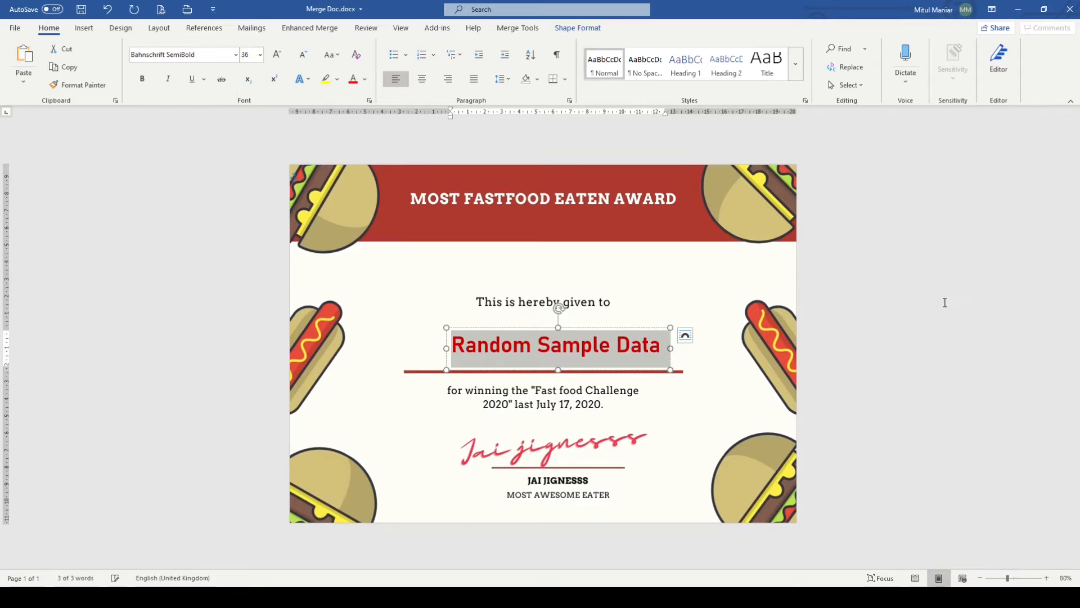
Move the "Random Sample Data" text box slightly down and to the left so its text is centred just above the red line.
click(706, 366)
click(530, 342)
drag(527, 330, 514, 334)
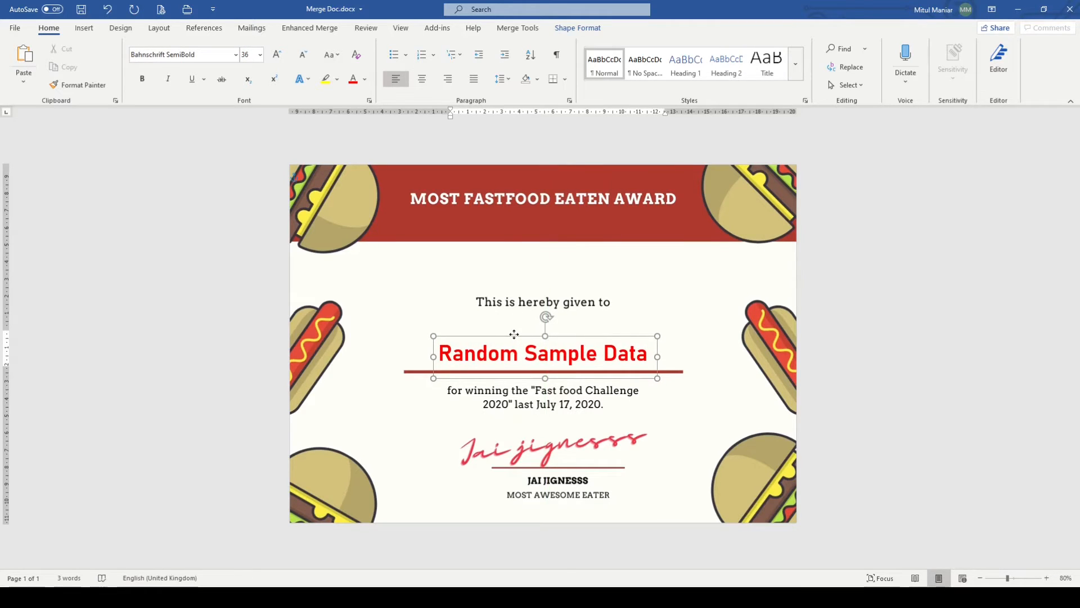
click(923, 311)
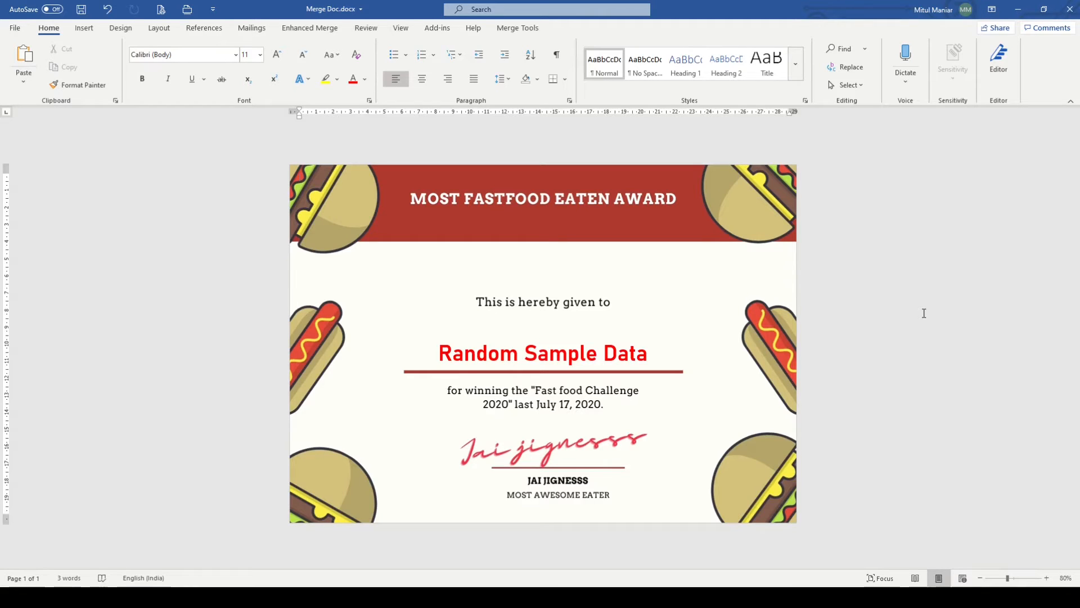
Check the recipient list in the Excel workbook, then return to the Word certificate and save the document.
key(alt+Tab)
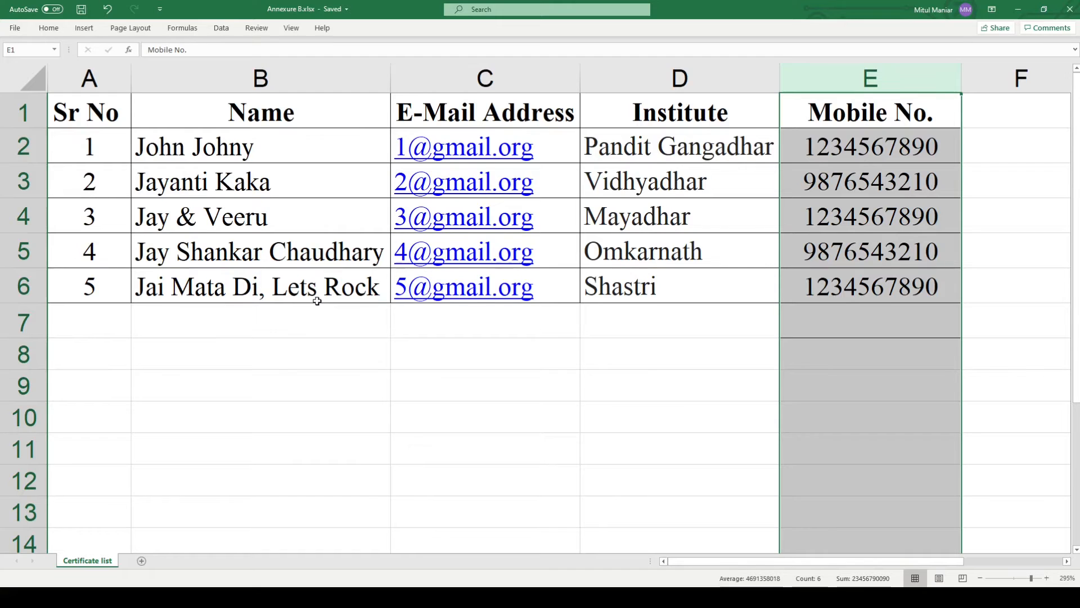
key(alt+Tab)
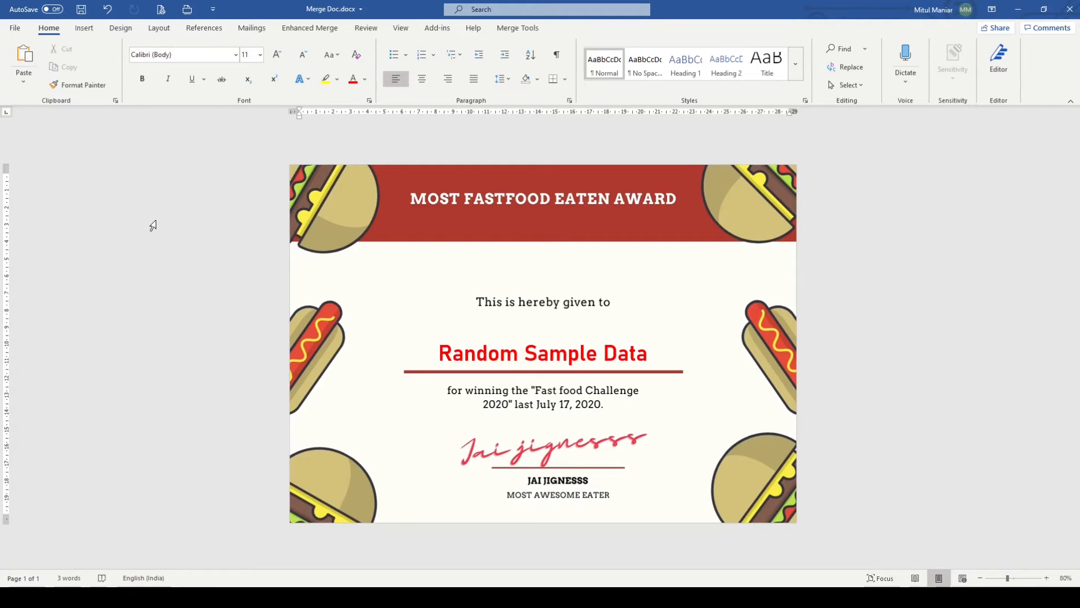
click(547, 358)
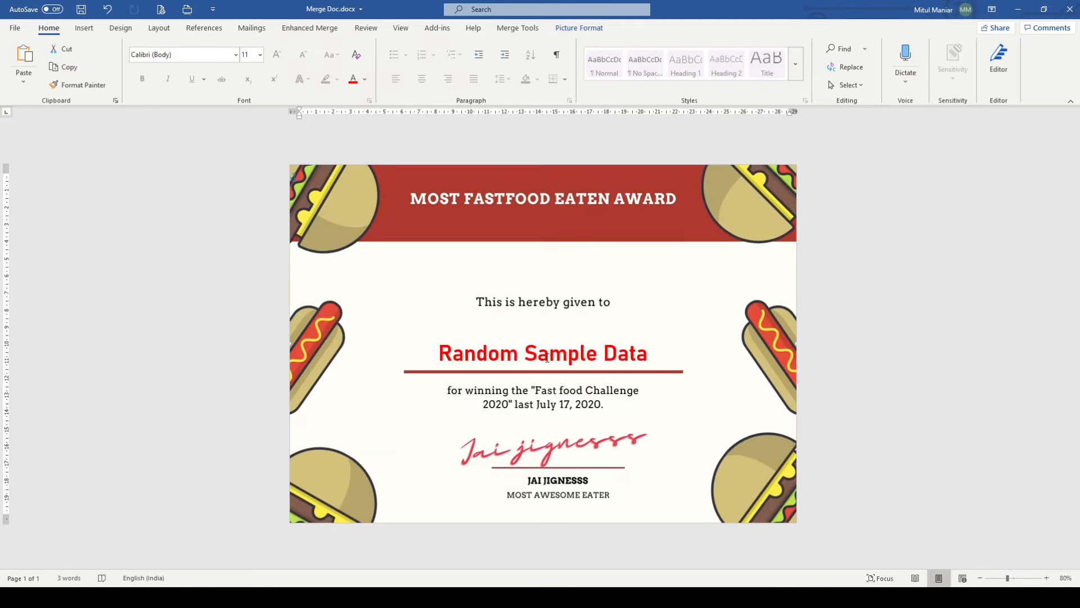
key(ctrl+s)
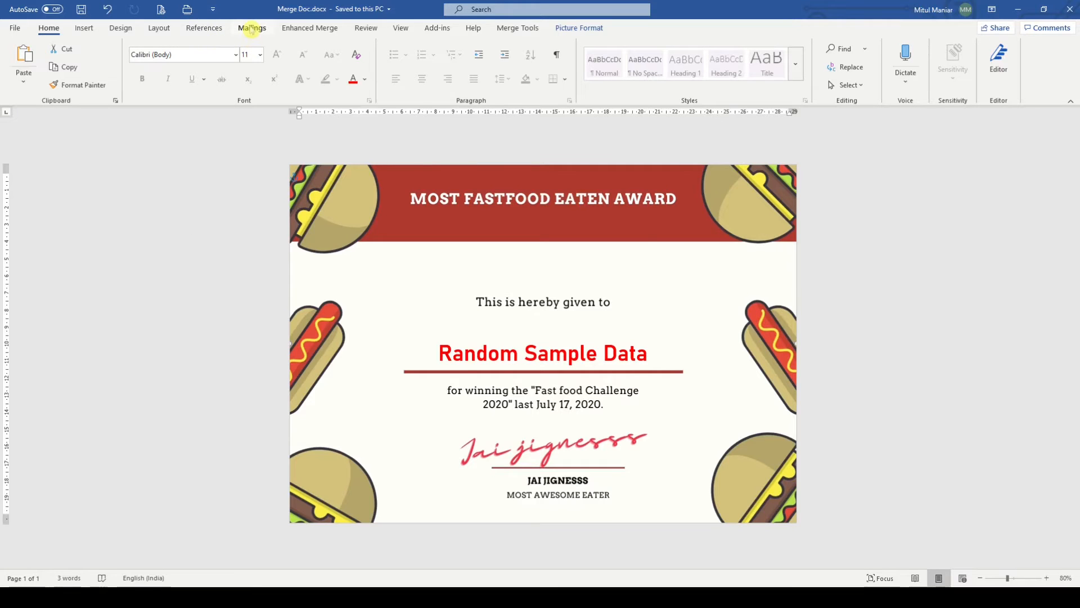
Start a Letters mail merge in the step-by-step wizard, use the current document, and advance to recipient selection.
click(252, 28)
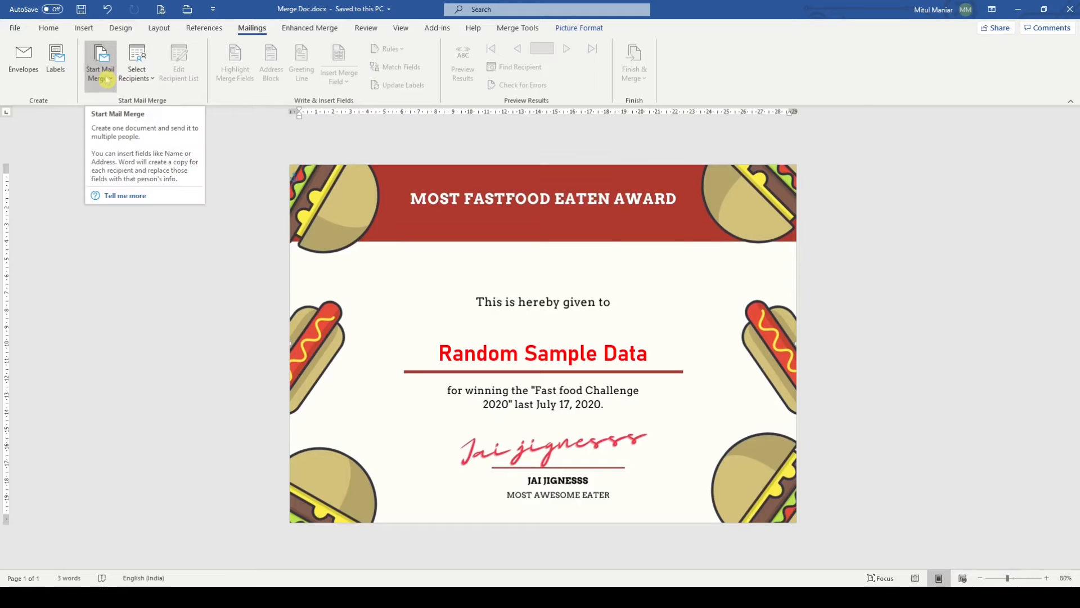
click(108, 80)
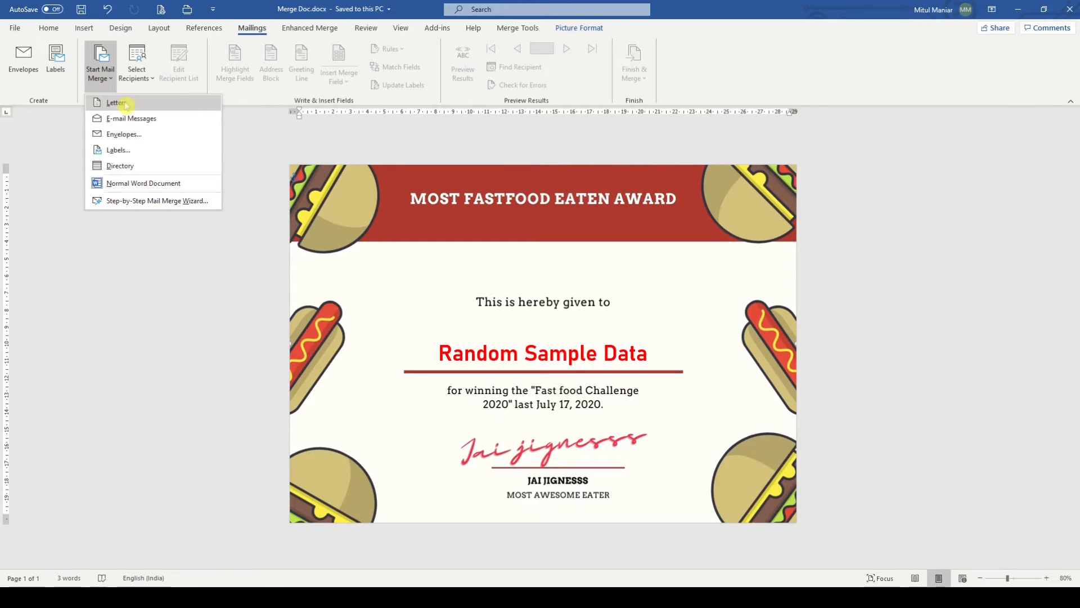
click(124, 104)
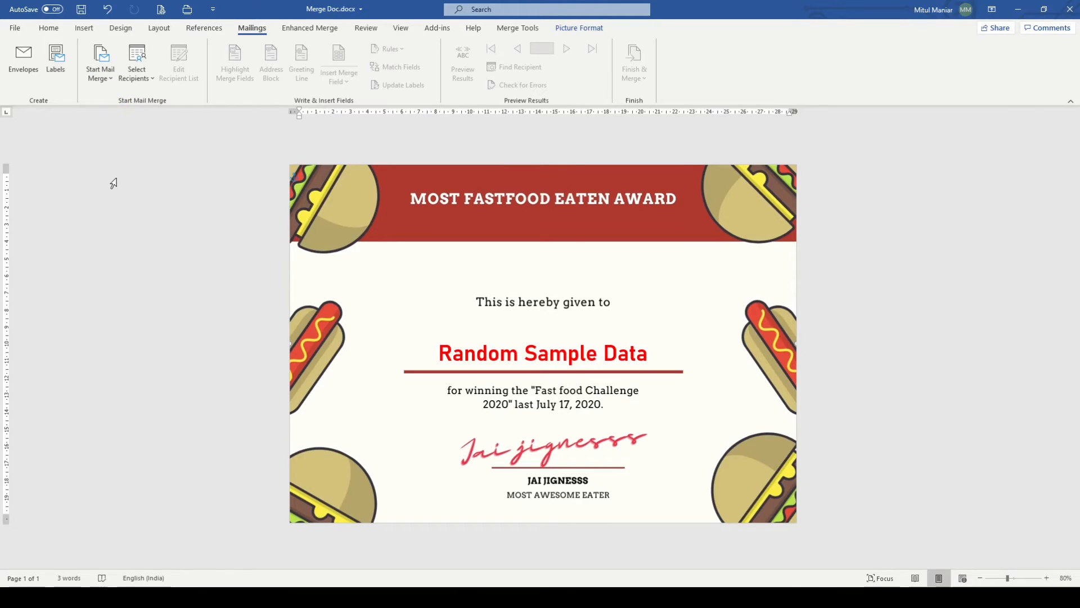
click(100, 72)
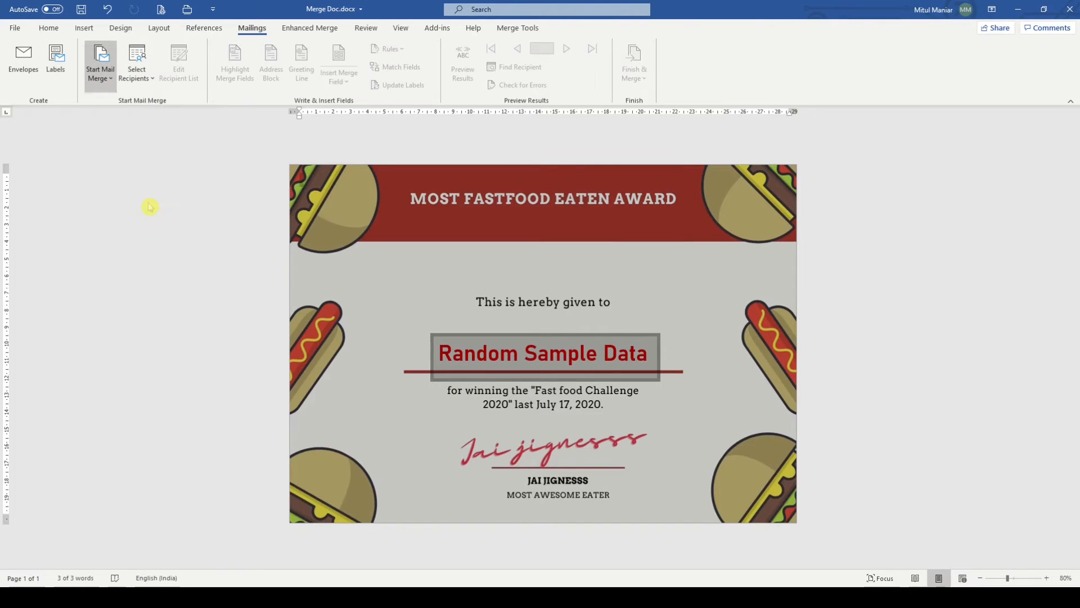
click(150, 202)
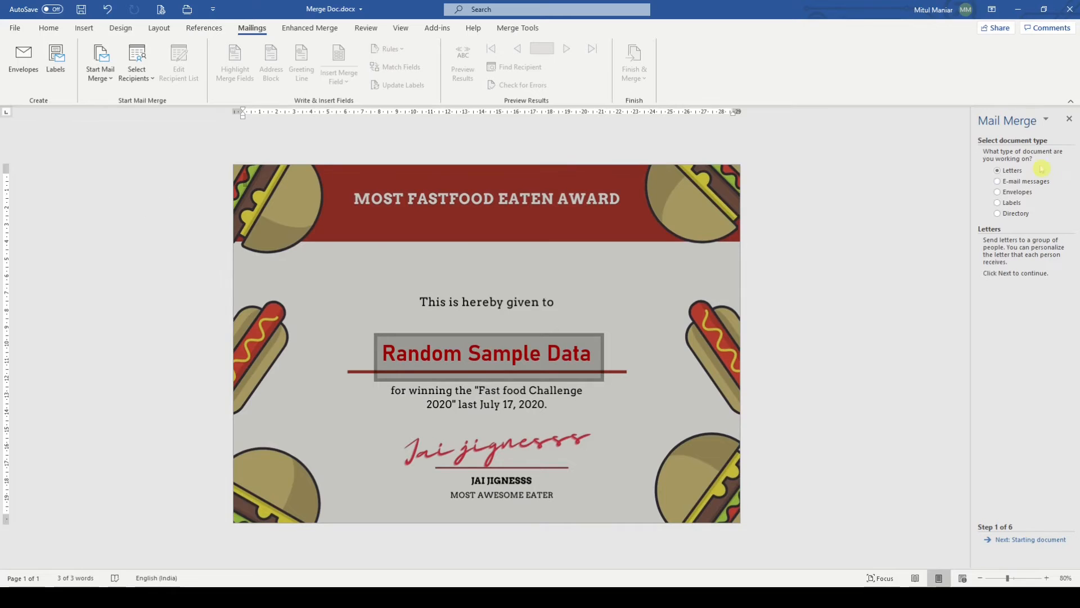
click(1029, 539)
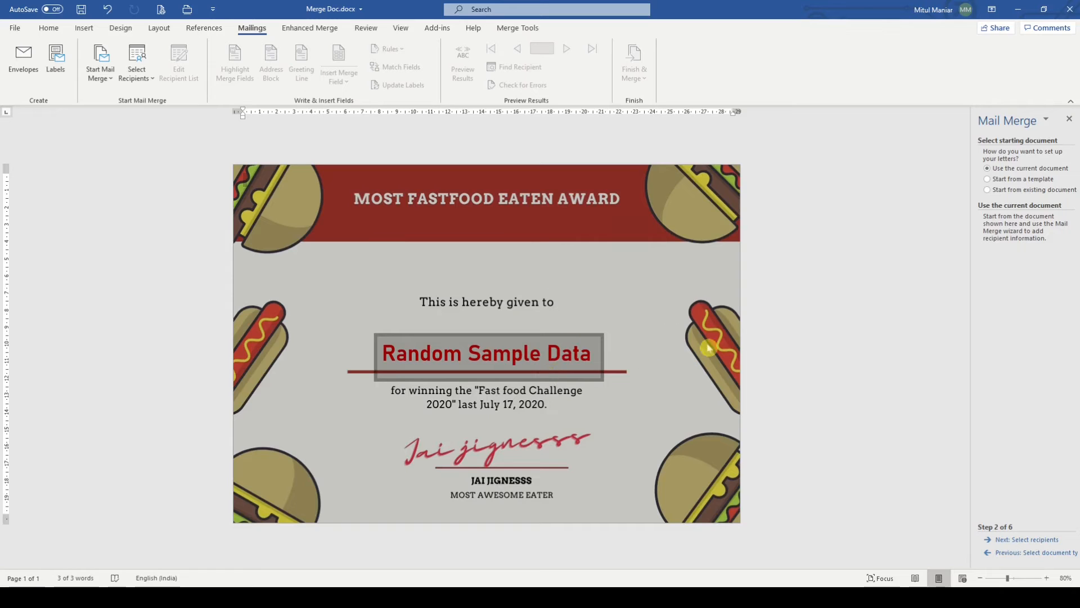
click(1033, 541)
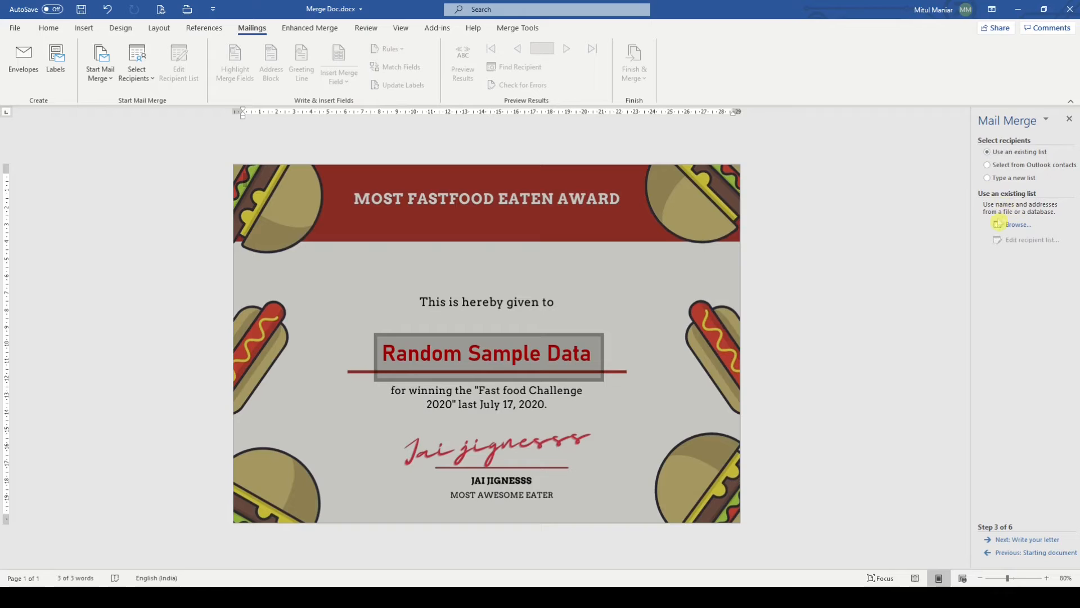
Choose Annexure B.xlsx from the Merge Trial folder in Downloads as the existing recipient list.
click(1018, 226)
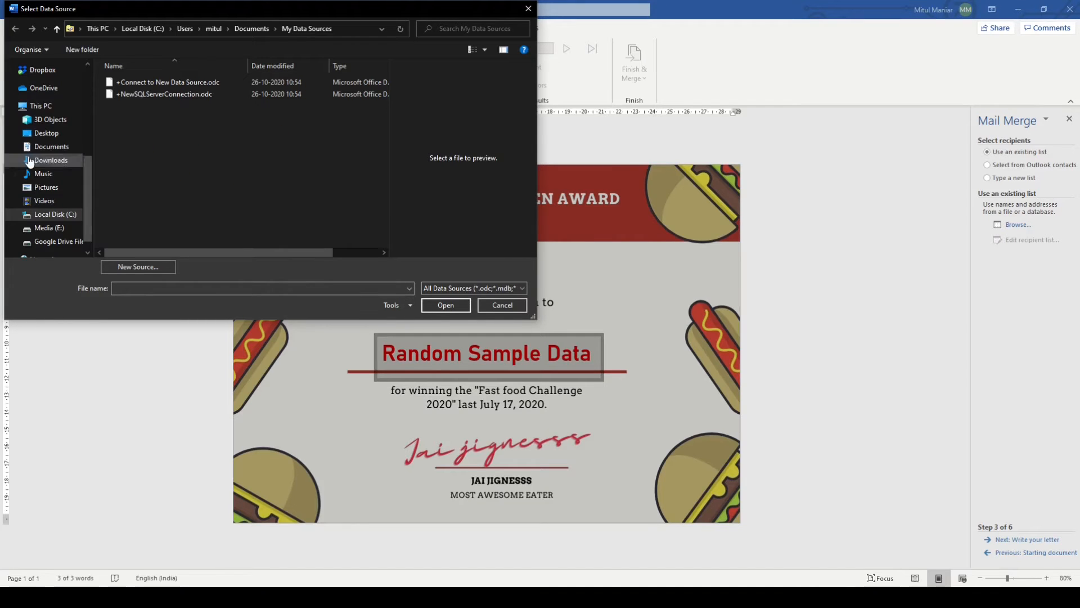
scroll(51, 217, up, 5)
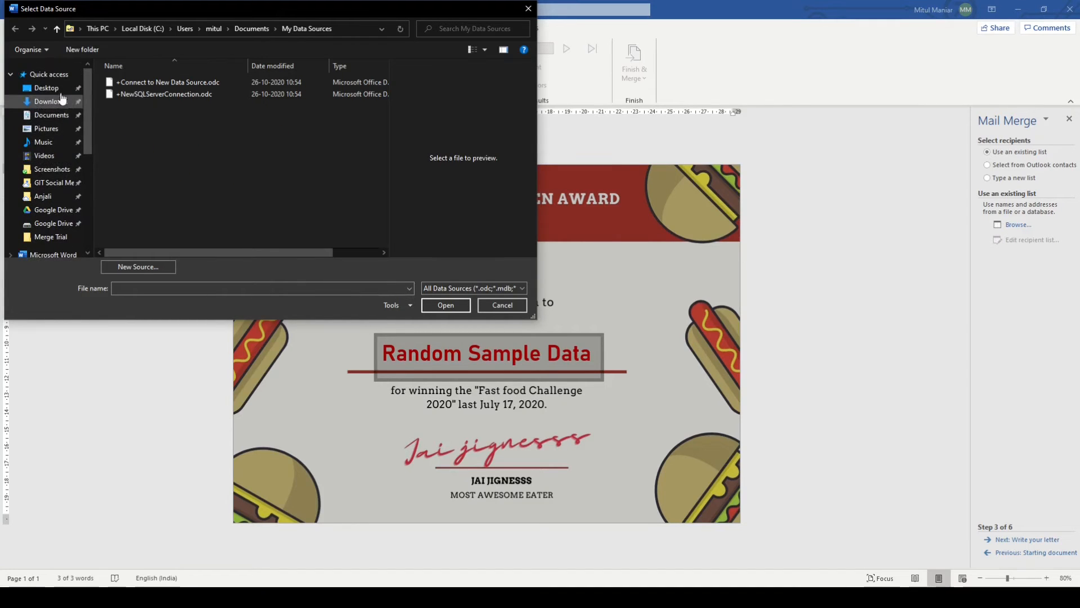
click(56, 90)
click(54, 103)
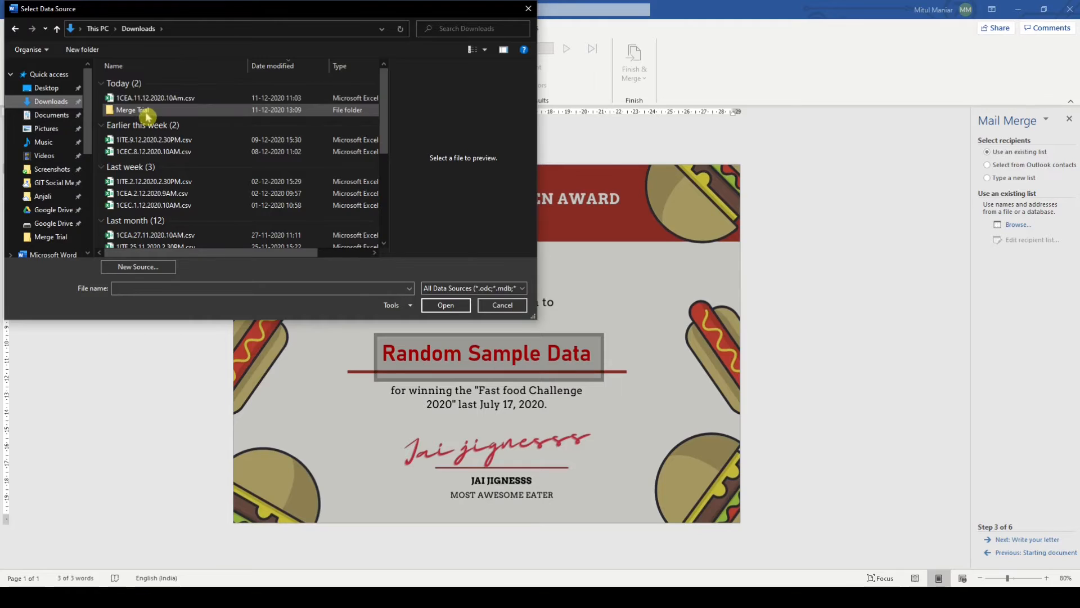
click(146, 113)
double_click(147, 111)
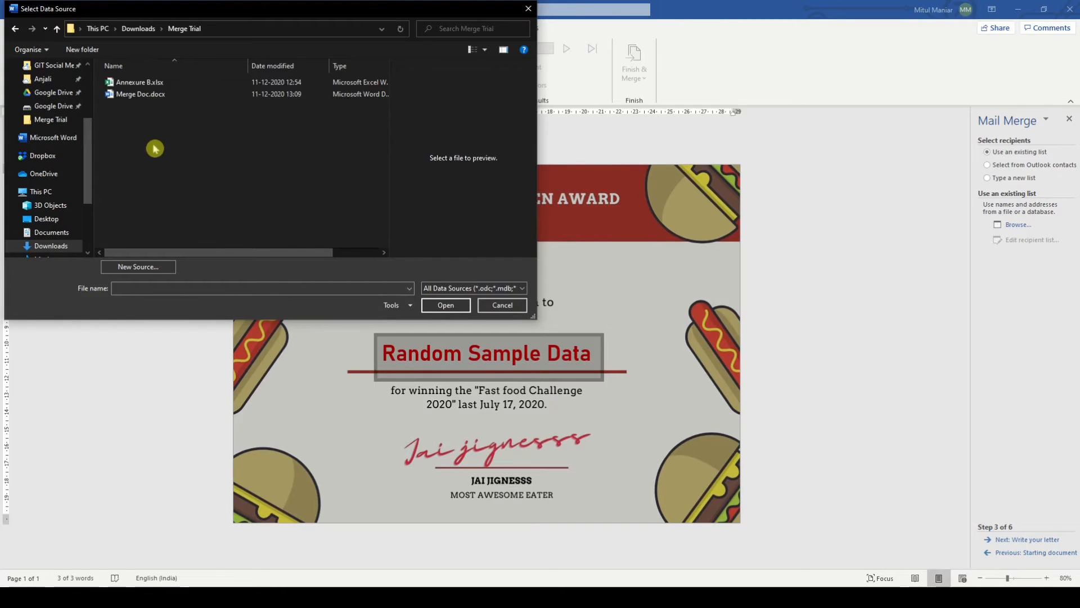
click(142, 84)
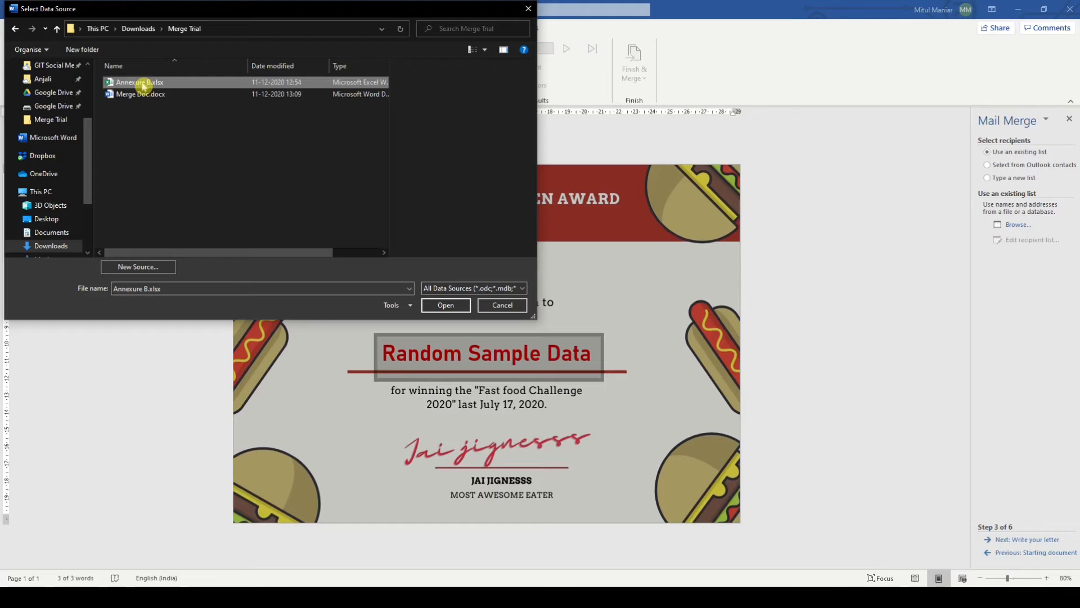
double_click(142, 83)
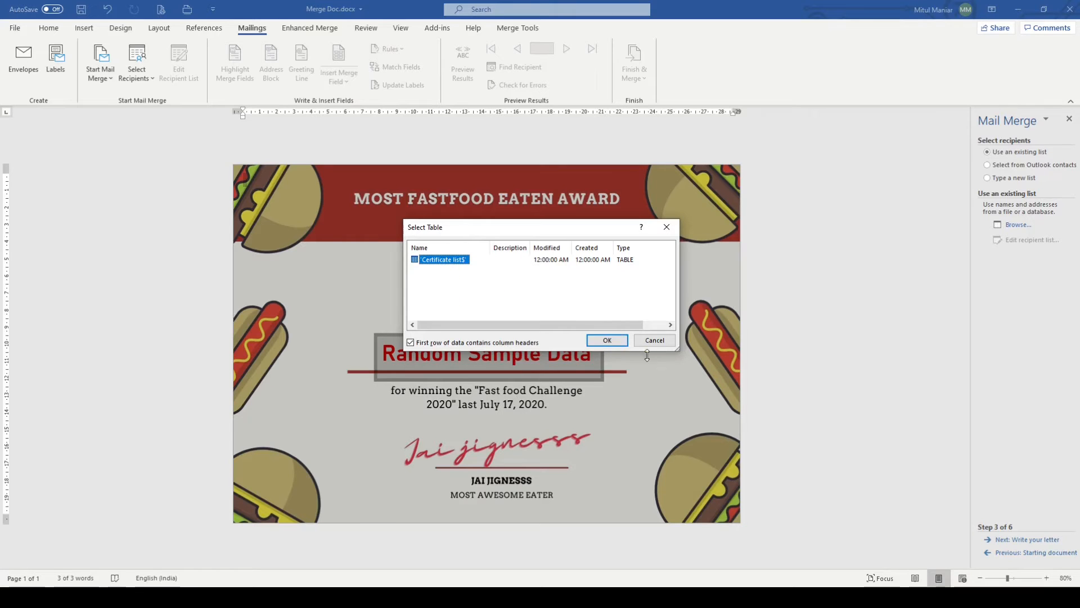
Check the sheet in the Excel workbook, then accept the "Certificate list$" table in Word with all its recipients included.
click(207, 594)
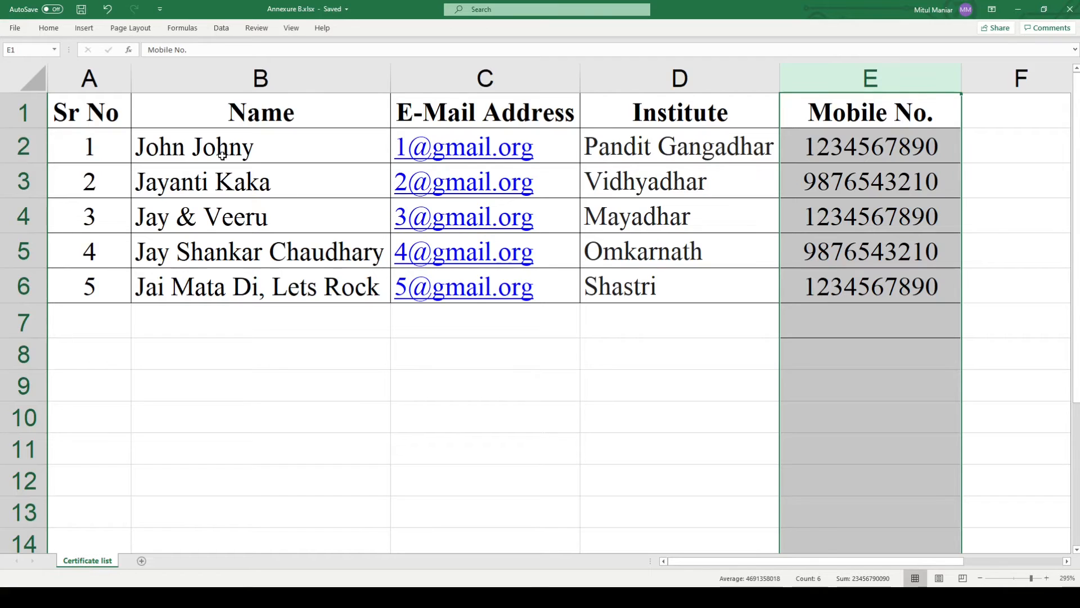
click(1024, 10)
click(608, 341)
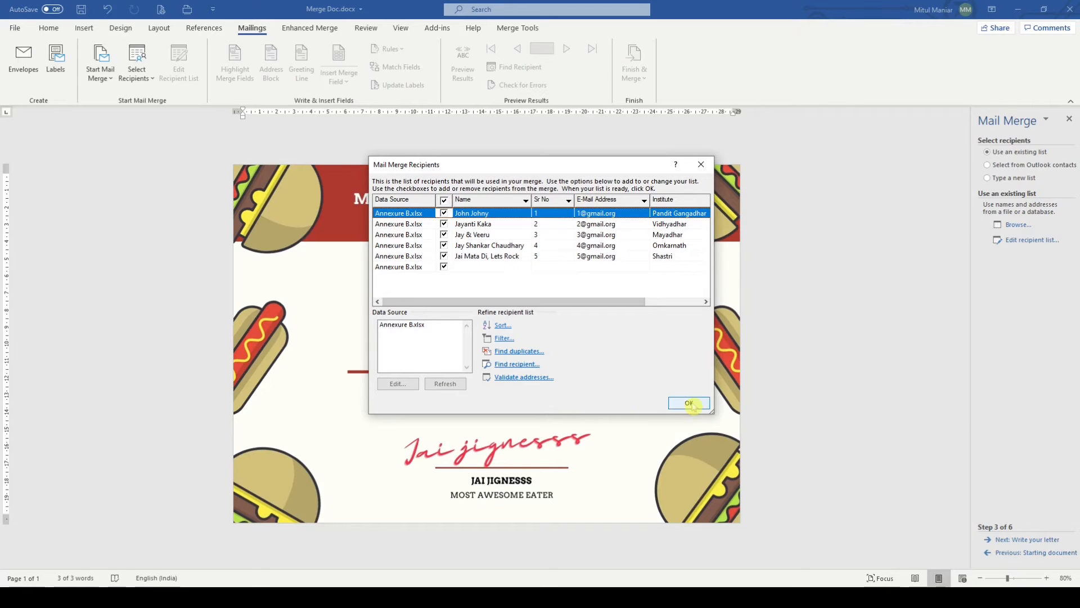
click(689, 404)
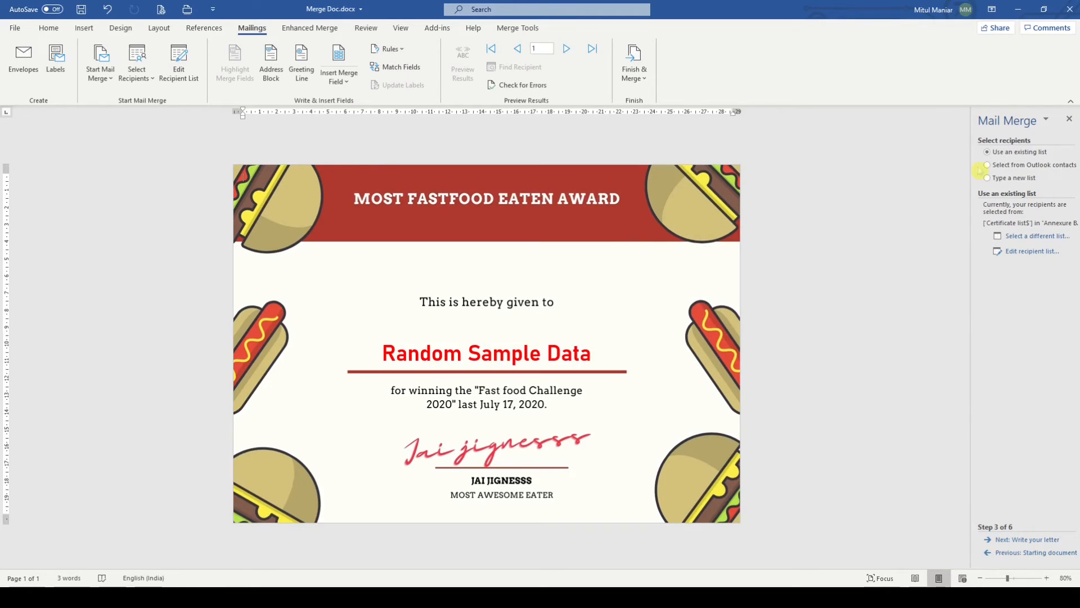
Advance the wizard to writing the letter and insert the Name merge field after "Random Sample Data".
click(1028, 540)
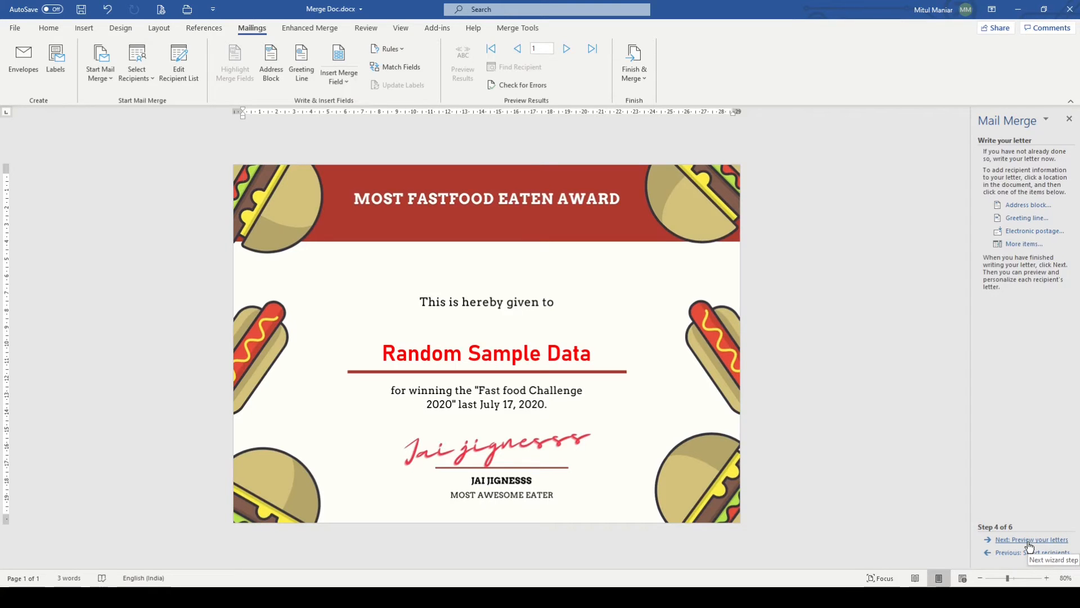
click(593, 353)
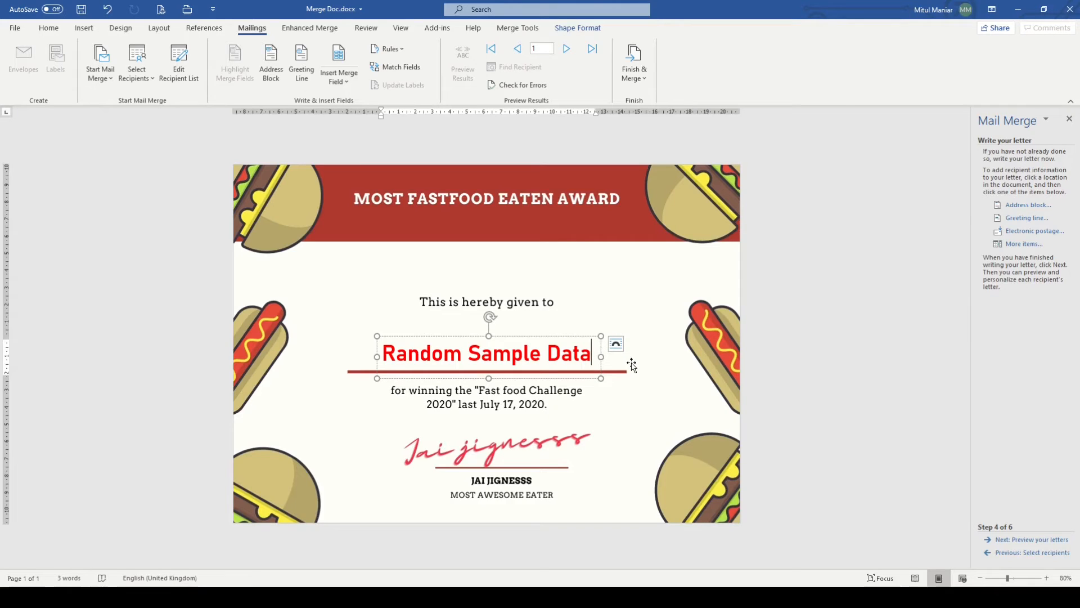
click(346, 81)
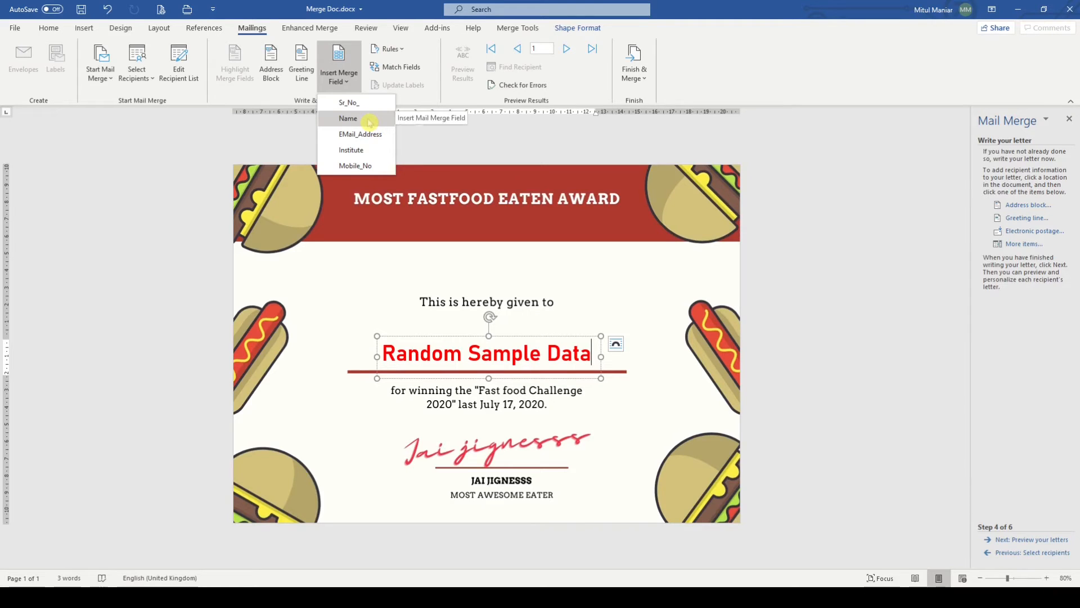
click(369, 122)
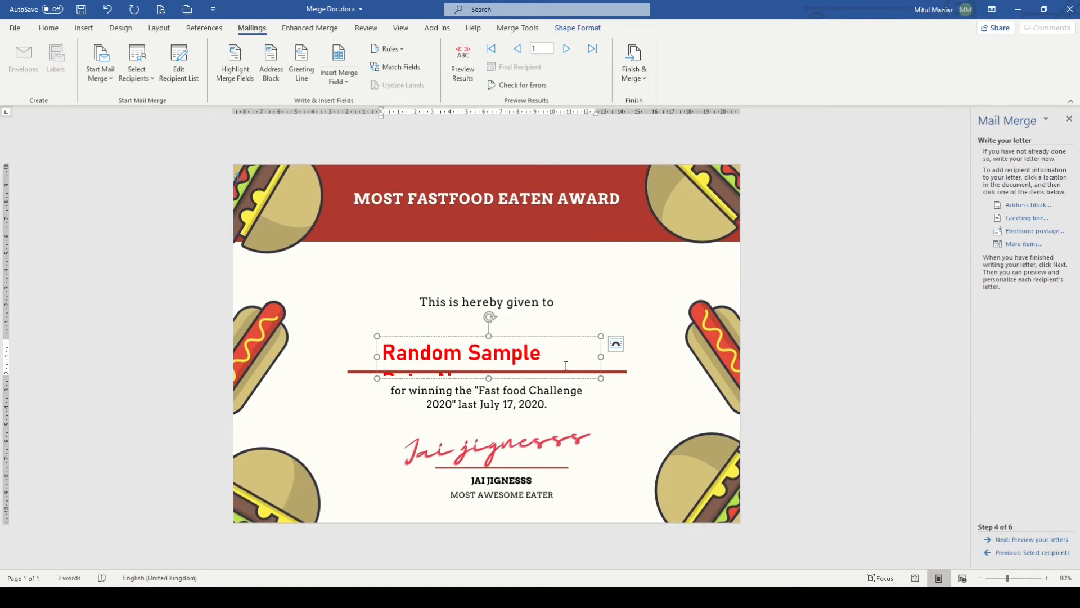
Delete the "Random Sample Data" placeholder text in front of the Name merge field in the text box.
key(Home)
key(Delete)
key(Delete)
key(Delete)
key(Delete)
key(Delete)
key(Delete)
key(Delete)
key(Delete)
key(Delete)
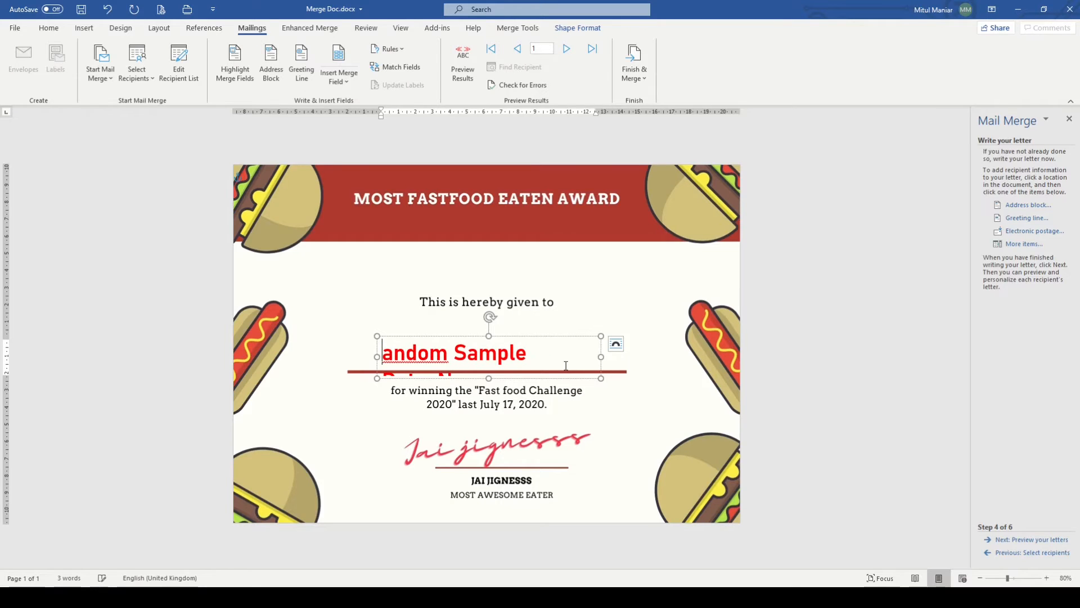
key(Delete)
key(Delete)
key(Delete)
key(Delete)
key(Delete)
key(Delete)
key(Delete)
key(Delete)
key(Delete)
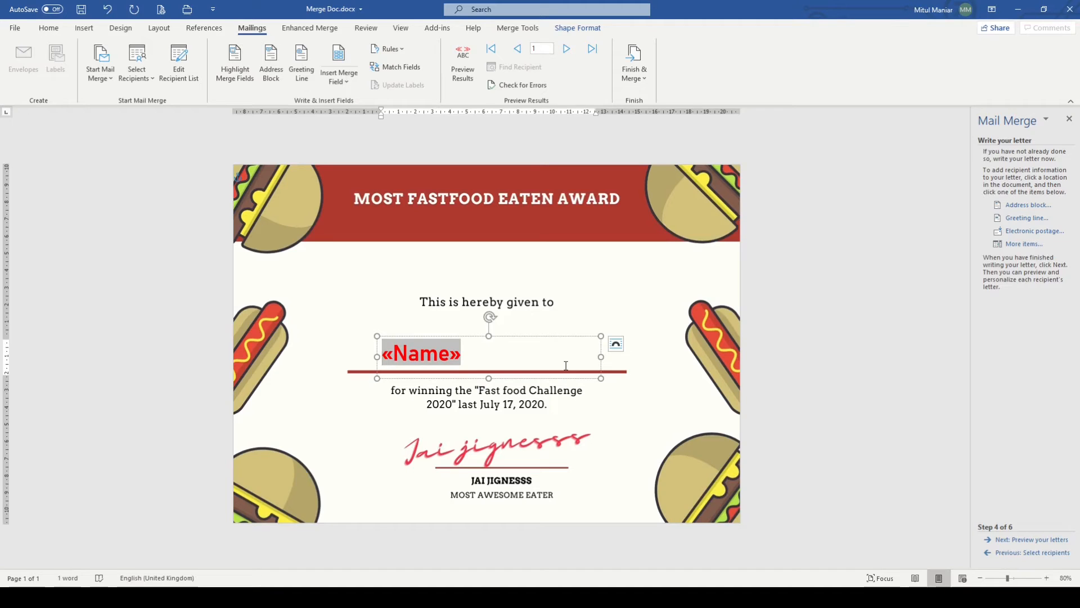
click(442, 355)
drag(468, 354, 383, 354)
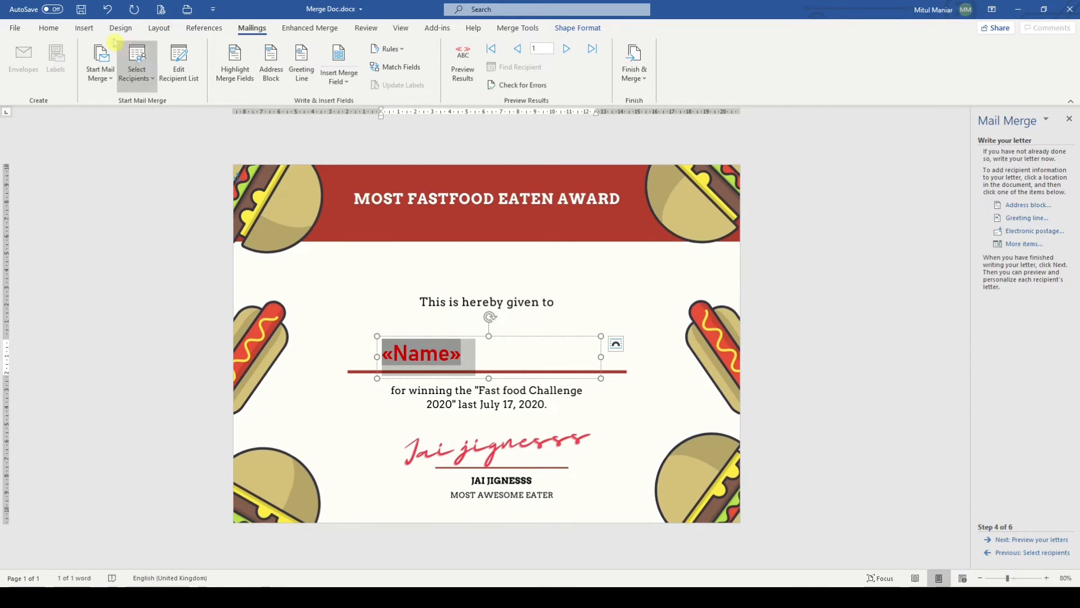
click(48, 29)
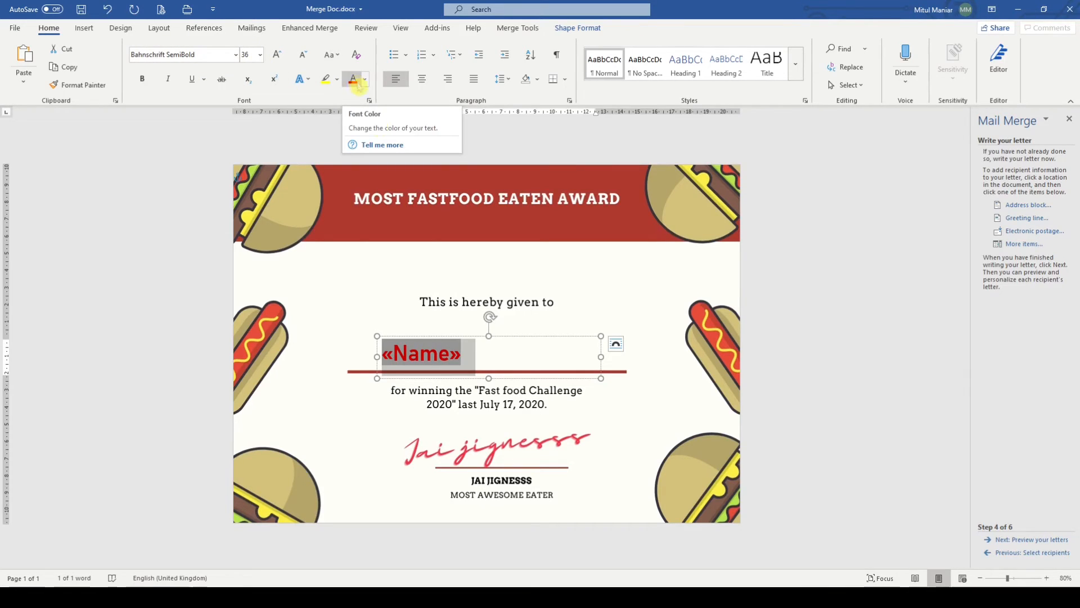
Add the word "Random" in front of the Name merge field.
click(505, 360)
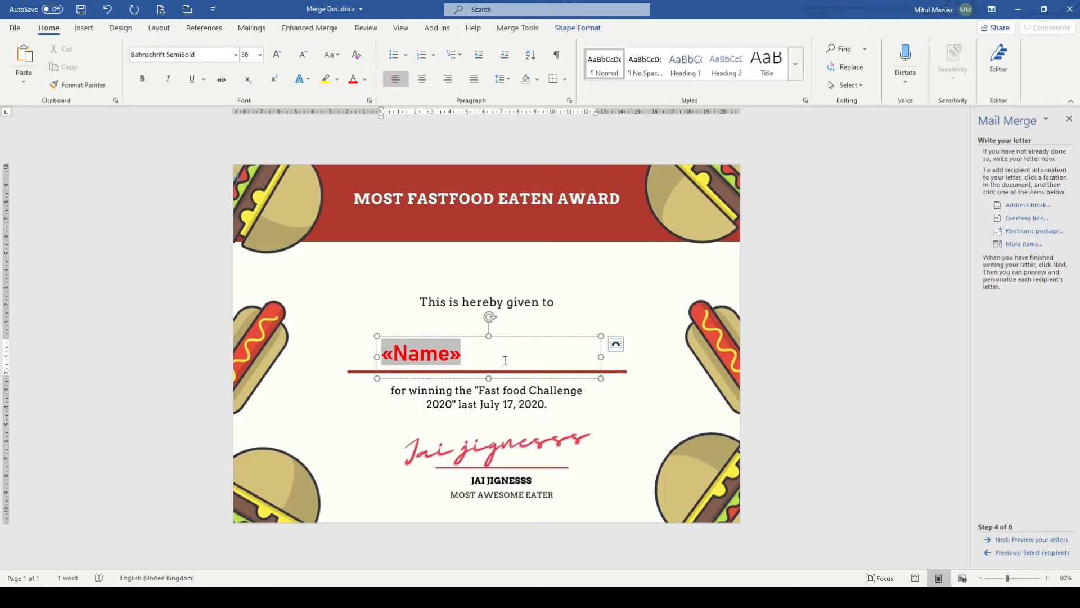
text(radn)
key(BackSpace)
key(BackSpace)
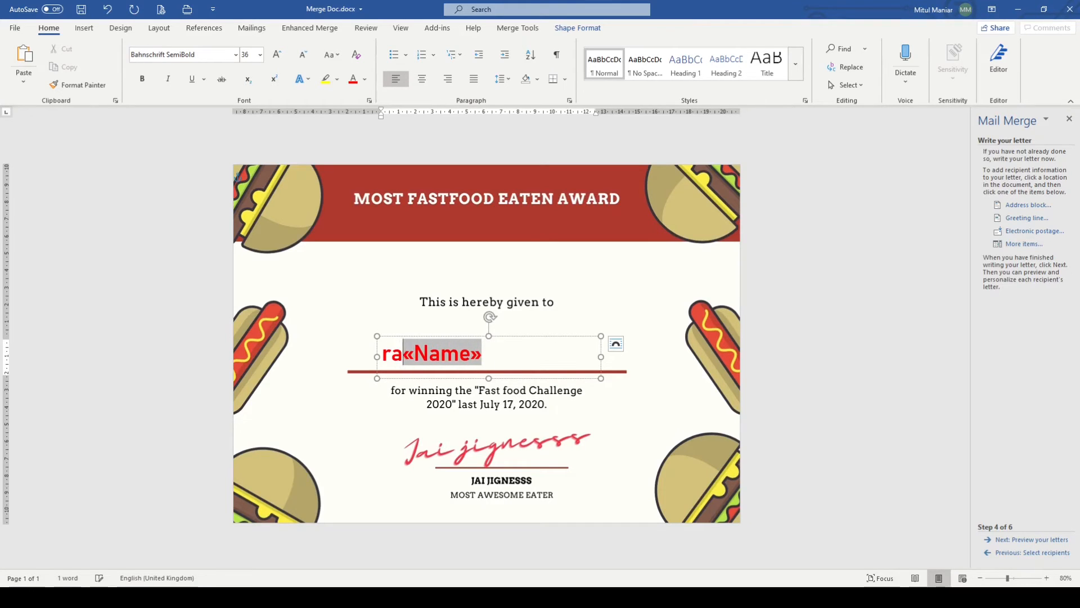
text(n)
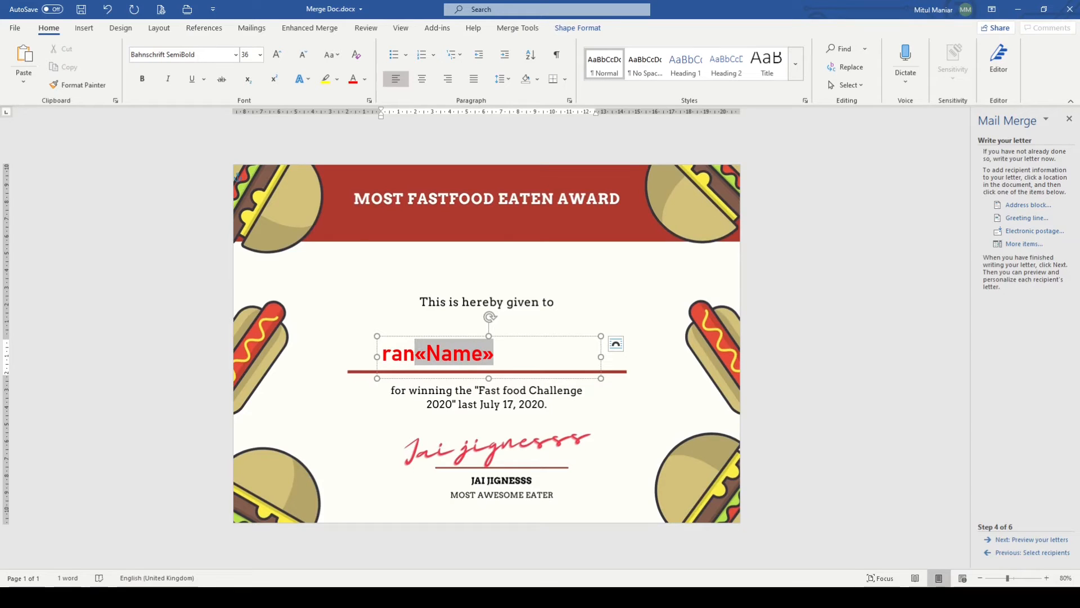
text(don)
key(BackSpace)
text(m)
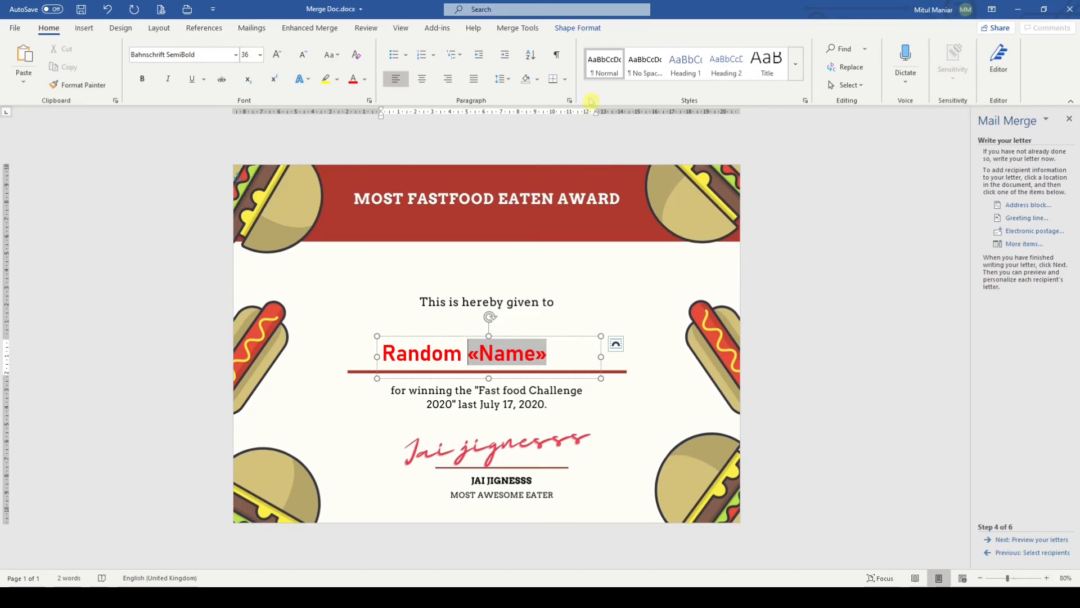
Remove the word "Random" so that only the Name merge field is left in the text box.
click(254, 30)
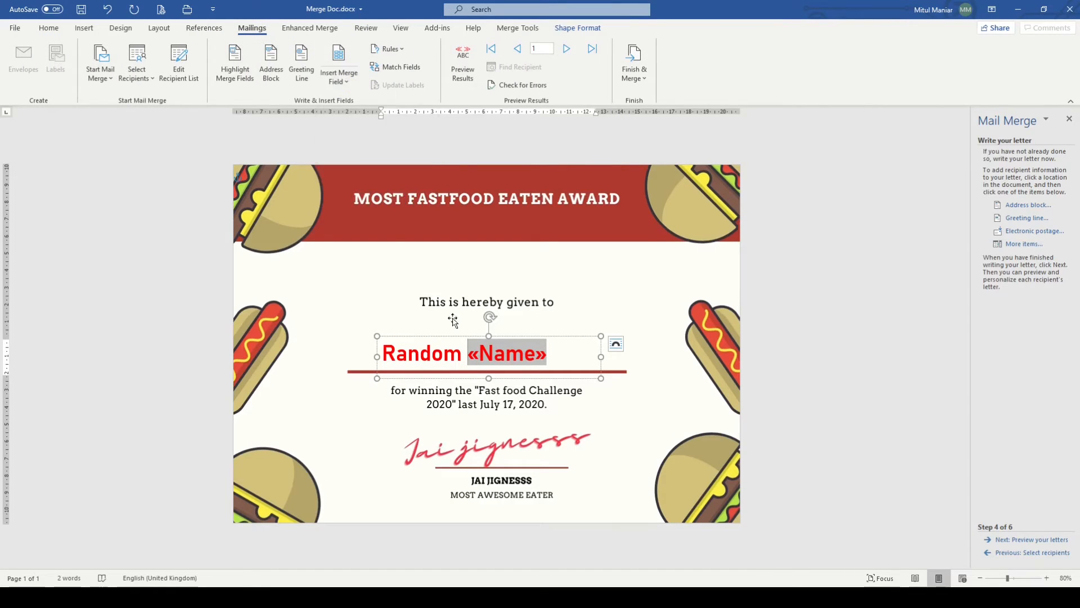
triple_click(544, 362)
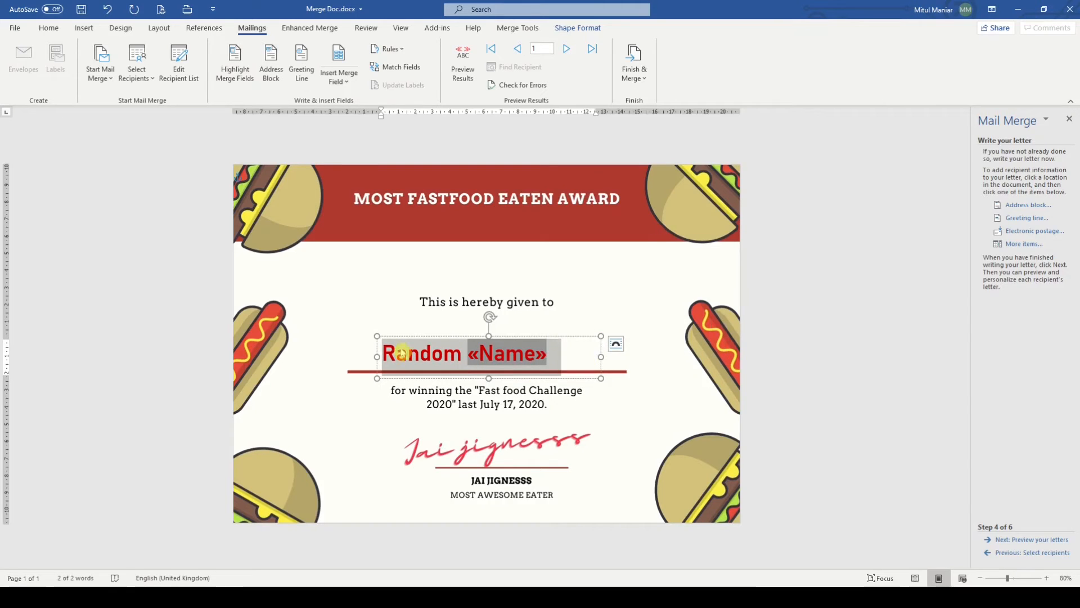
click(410, 352)
key(Home)
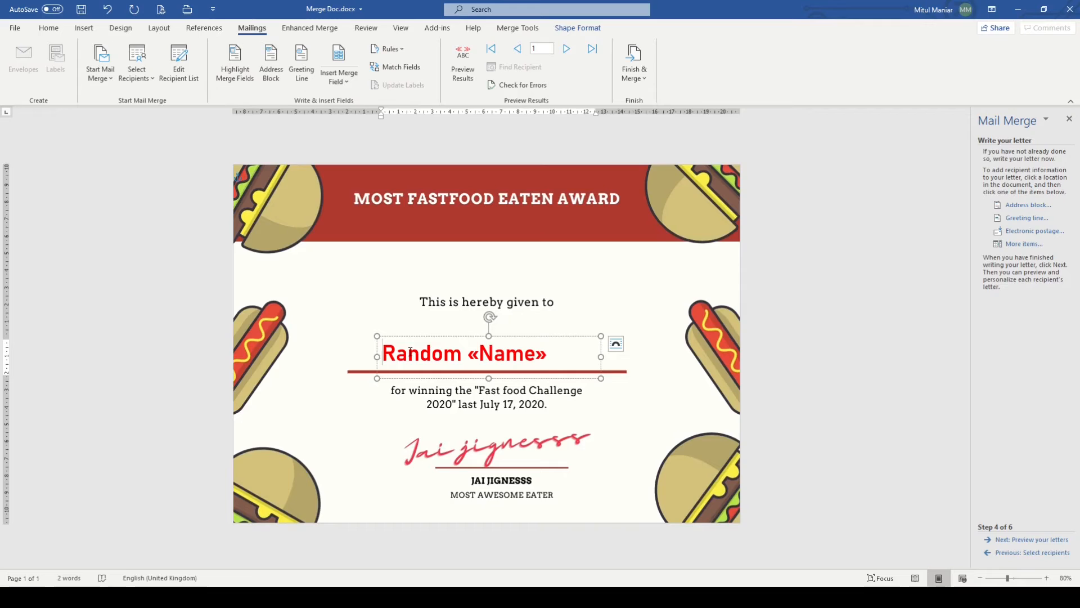
key(Delete)
key(Delete)
key(Delete)
key(Delete)
key(Delete)
key(Delete)
key(Delete)
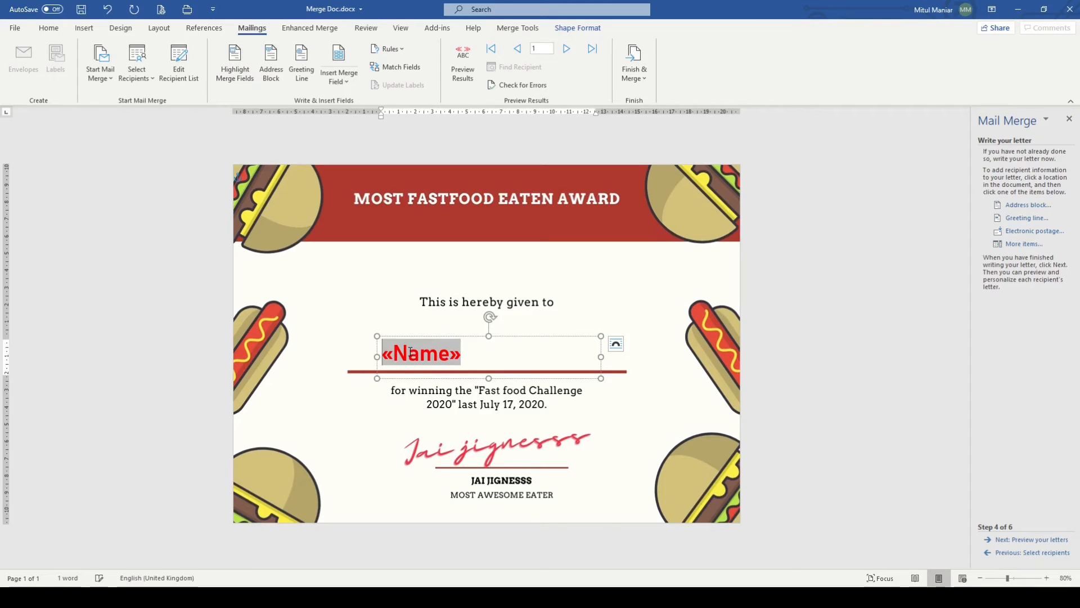
Check which merge fields from the recipient list are available for insertion in the certificate's name text box.
click(631, 295)
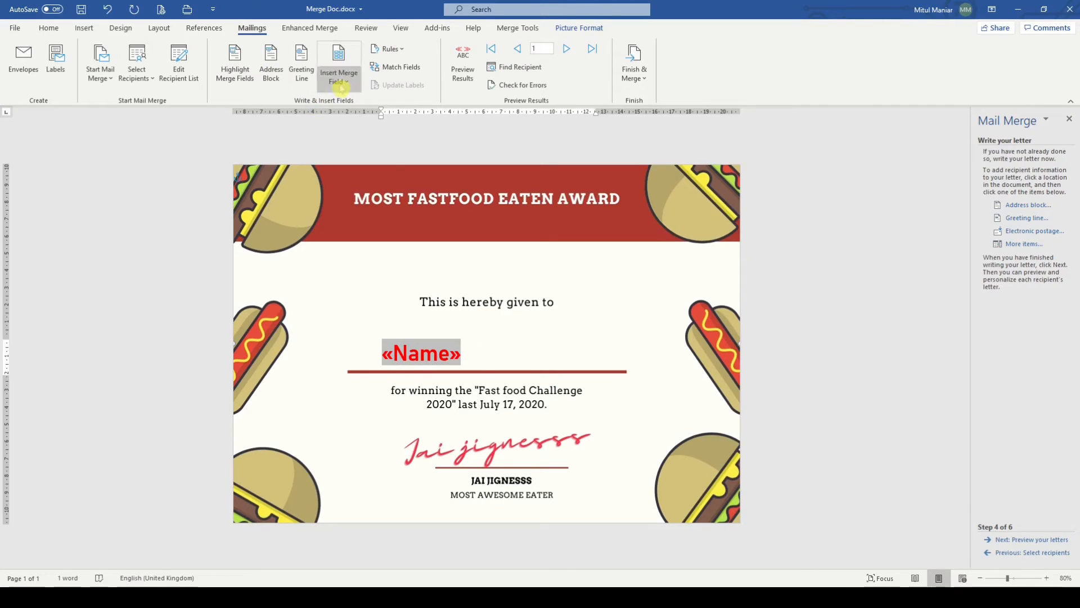
click(339, 78)
click(542, 372)
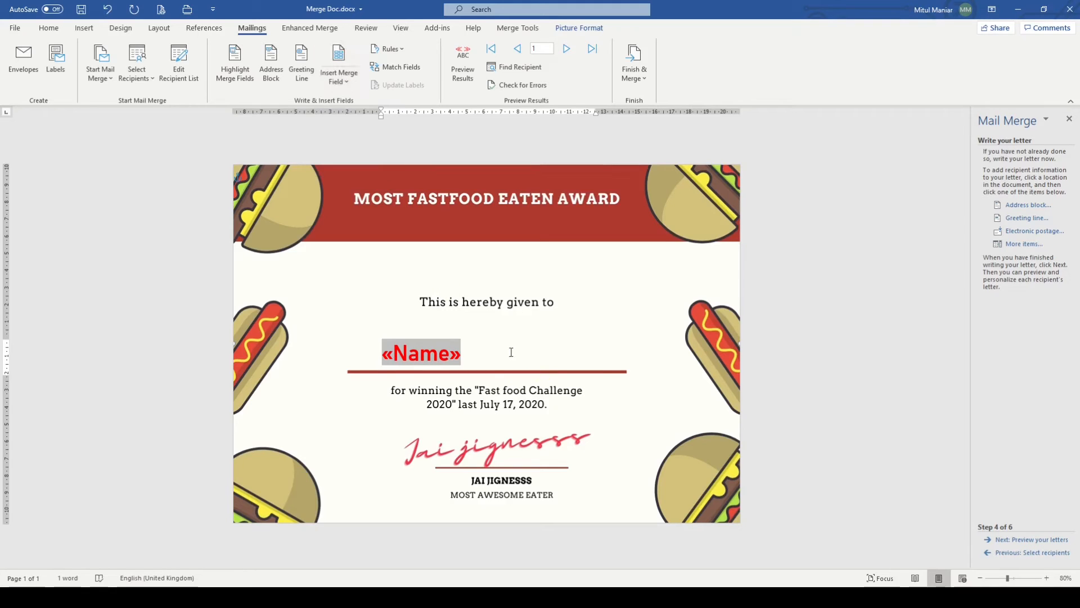
click(477, 352)
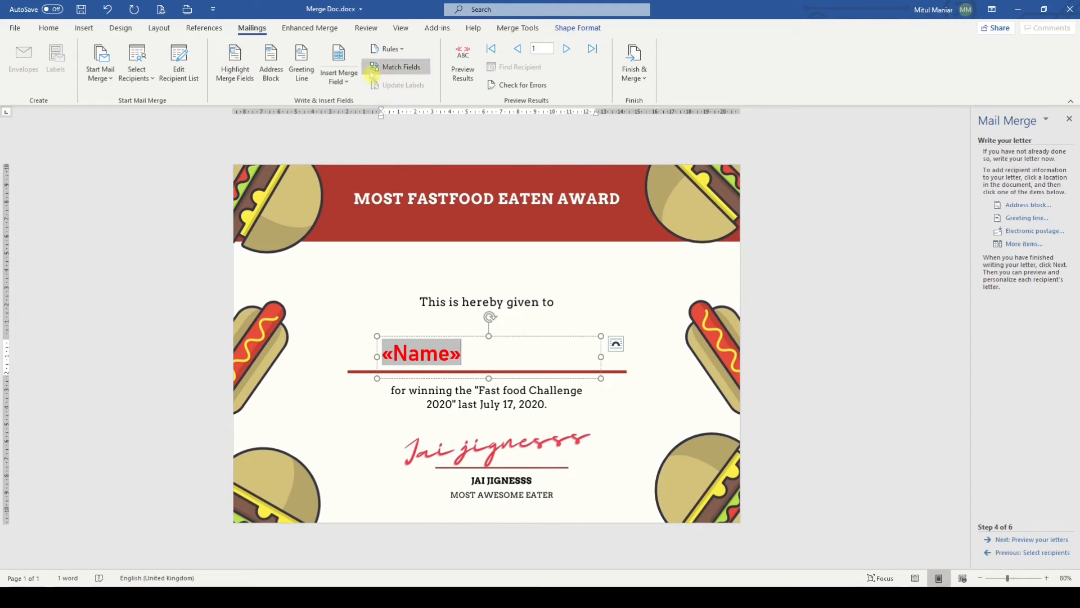
click(339, 70)
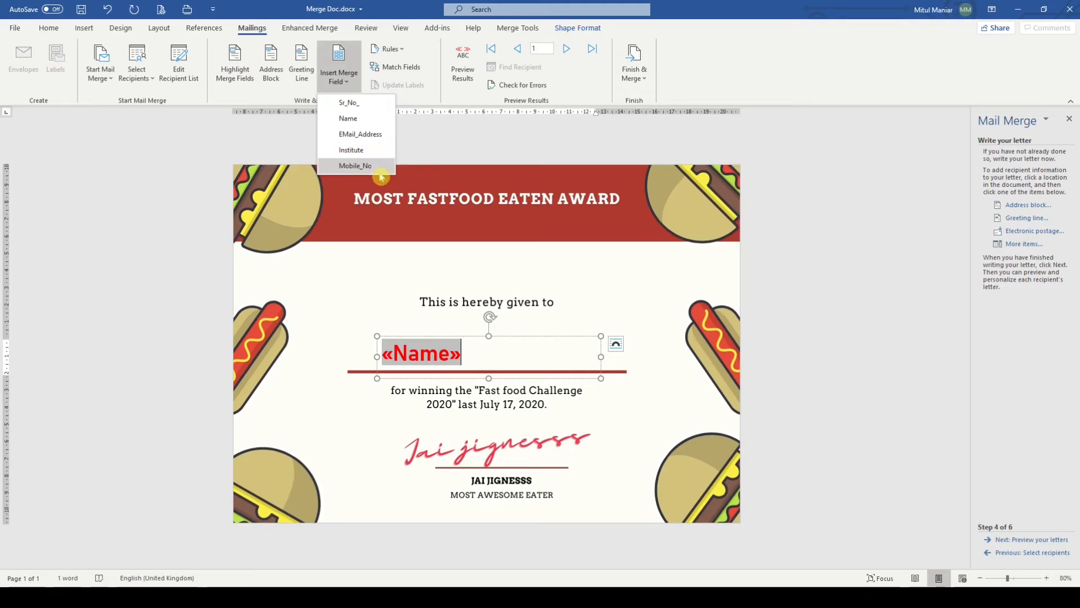
click(619, 287)
click(618, 288)
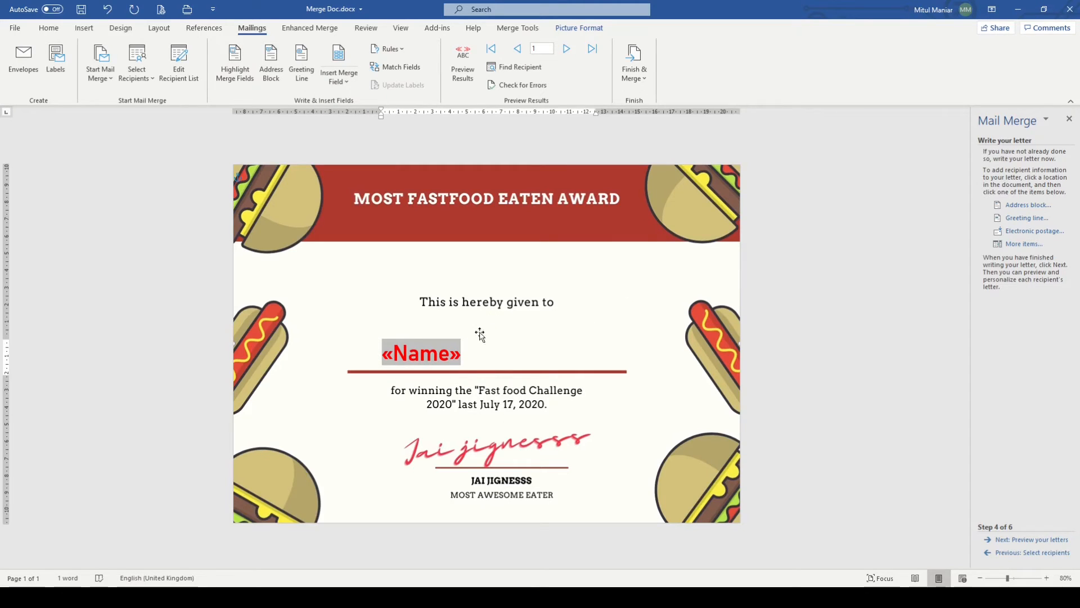
Advance the wizard to previewing the letters and move the name text box right over the red line.
click(448, 356)
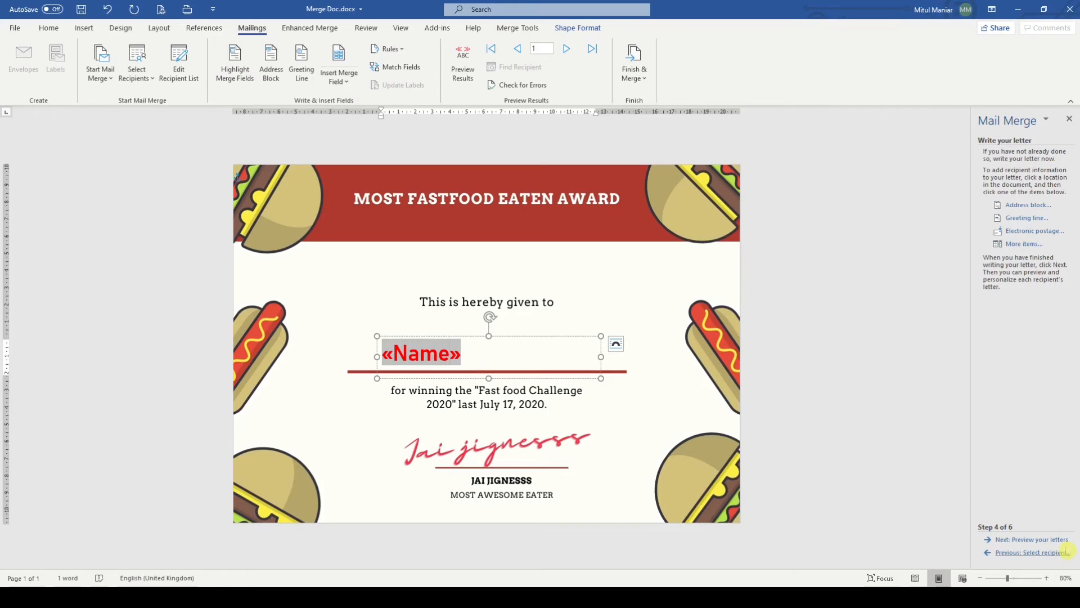
click(1055, 540)
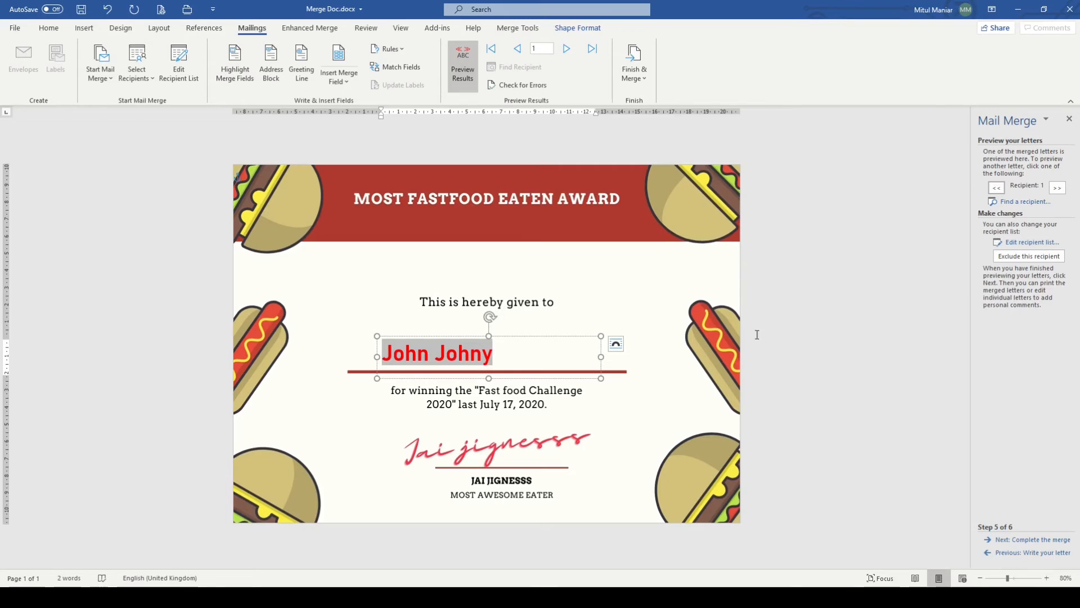
click(582, 330)
click(416, 353)
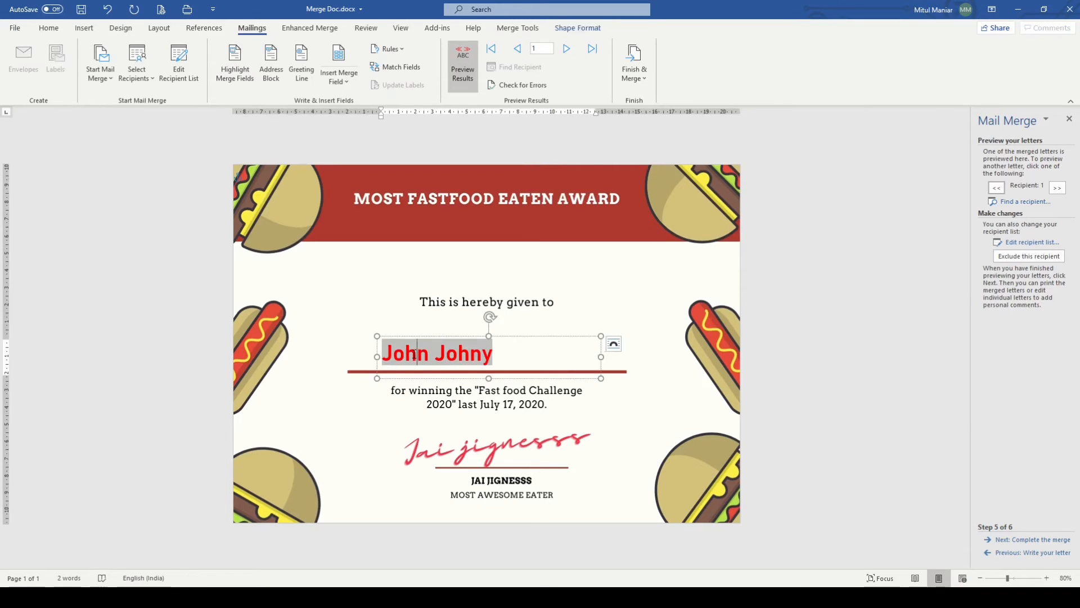
drag(478, 336, 522, 337)
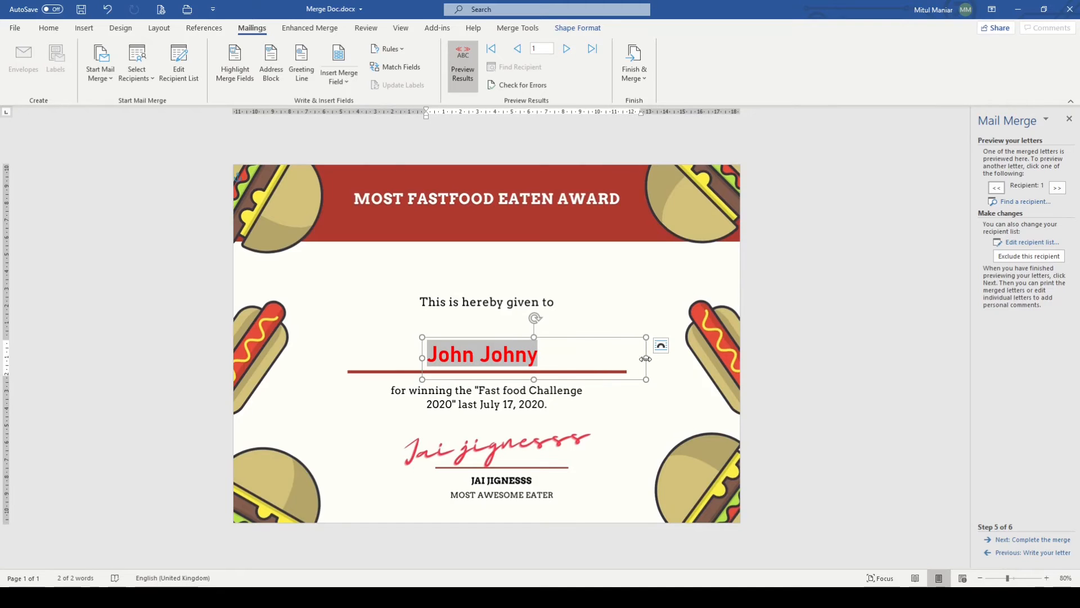
click(611, 292)
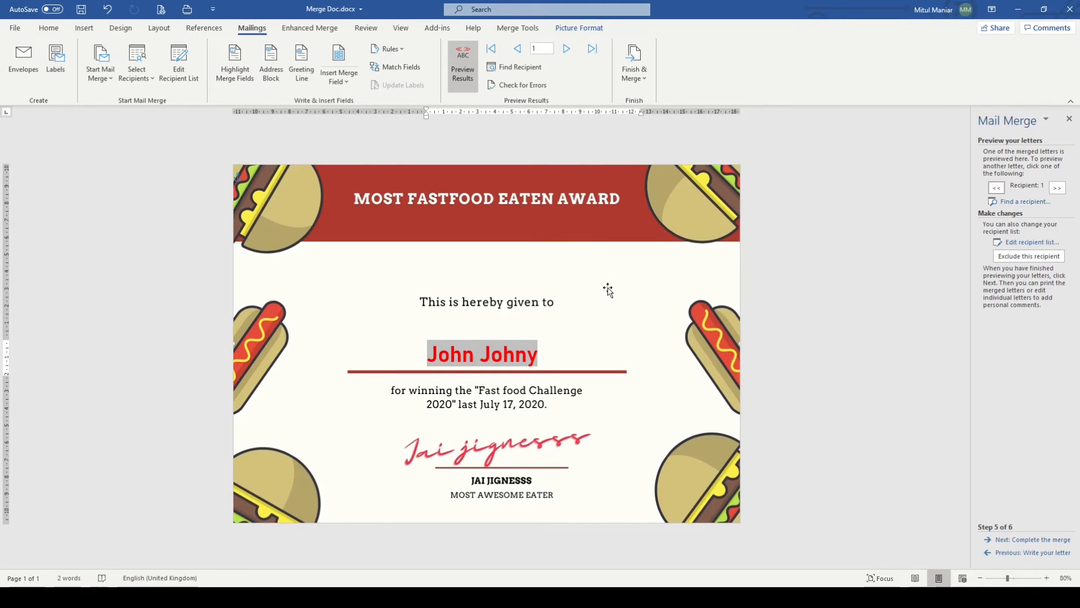
click(507, 356)
drag(497, 336, 499, 336)
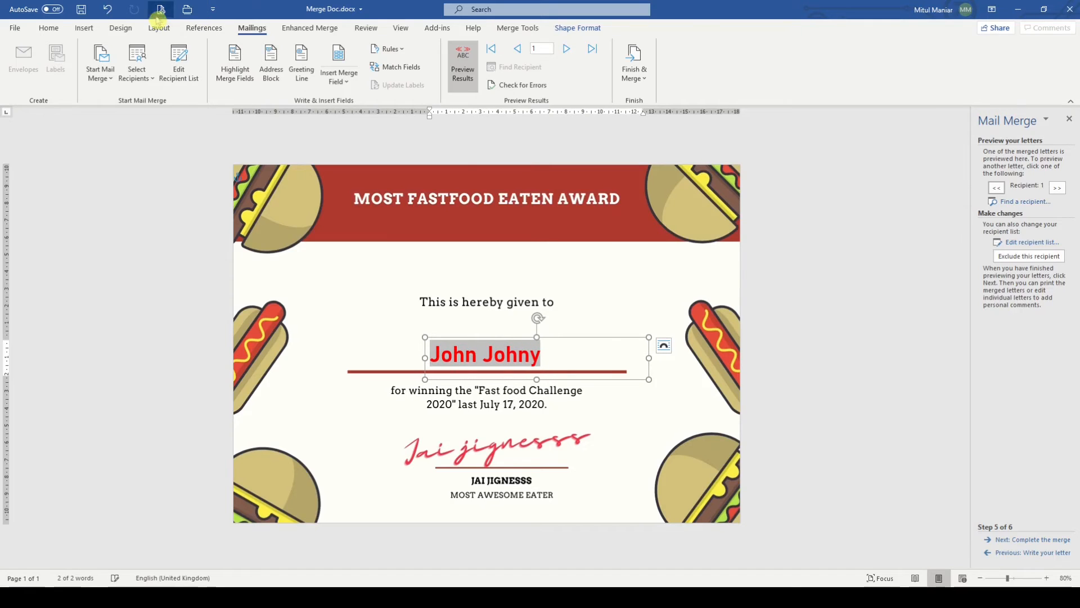
Centre the recipient's name in its text box and resize the box to span the full width of the red line.
click(50, 30)
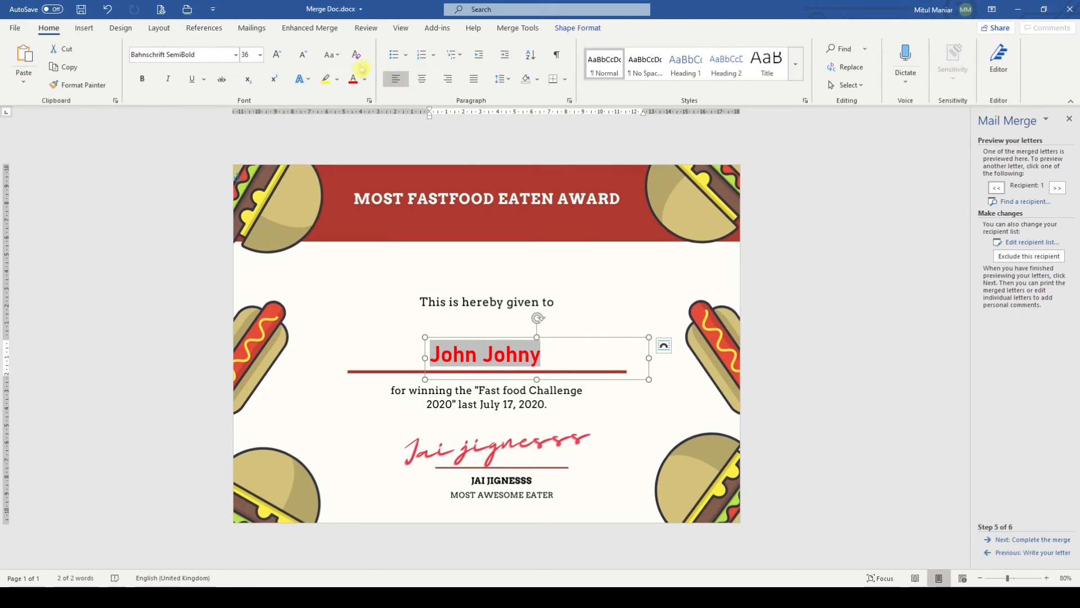
click(422, 79)
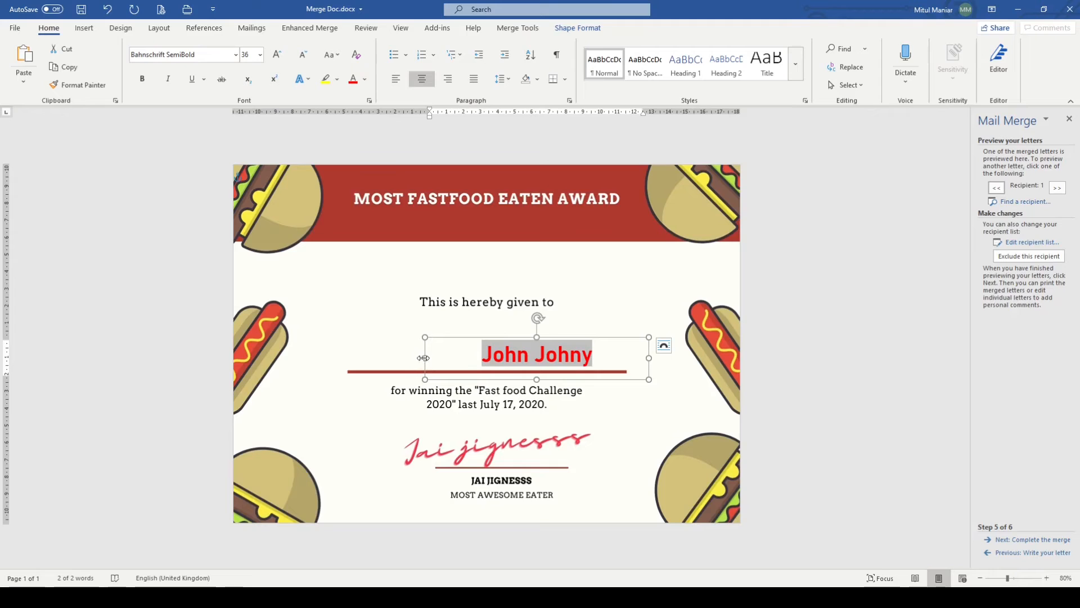
drag(423, 358, 348, 357)
drag(648, 358, 627, 356)
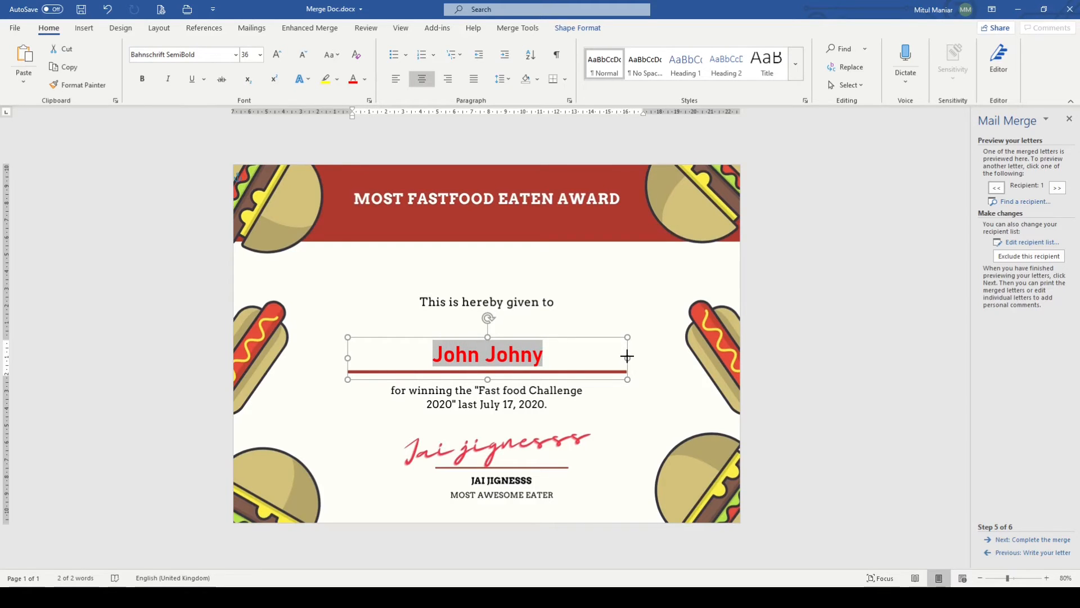
click(422, 80)
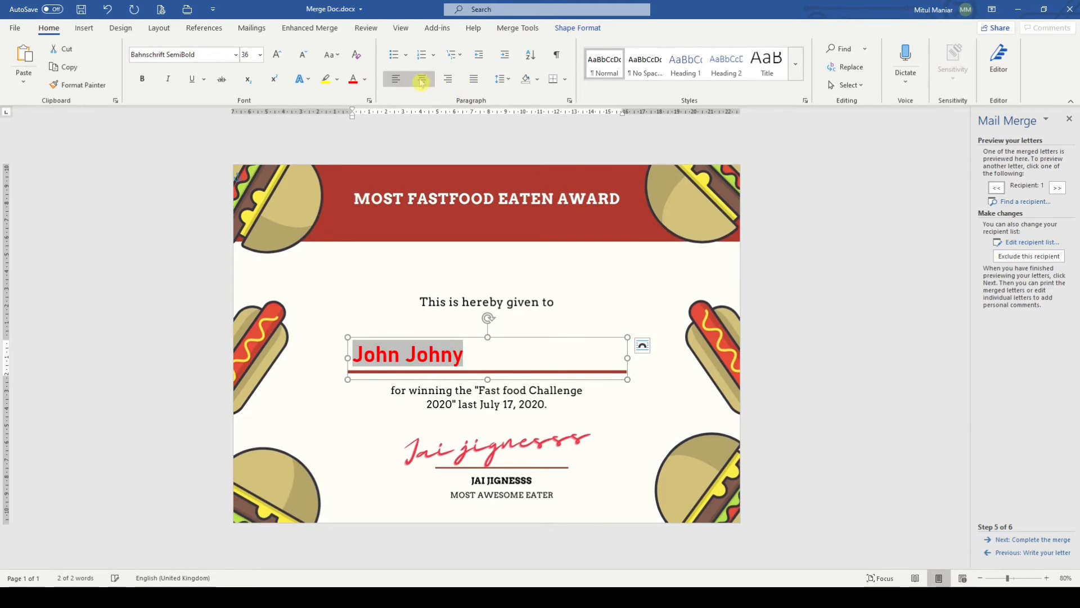
click(422, 79)
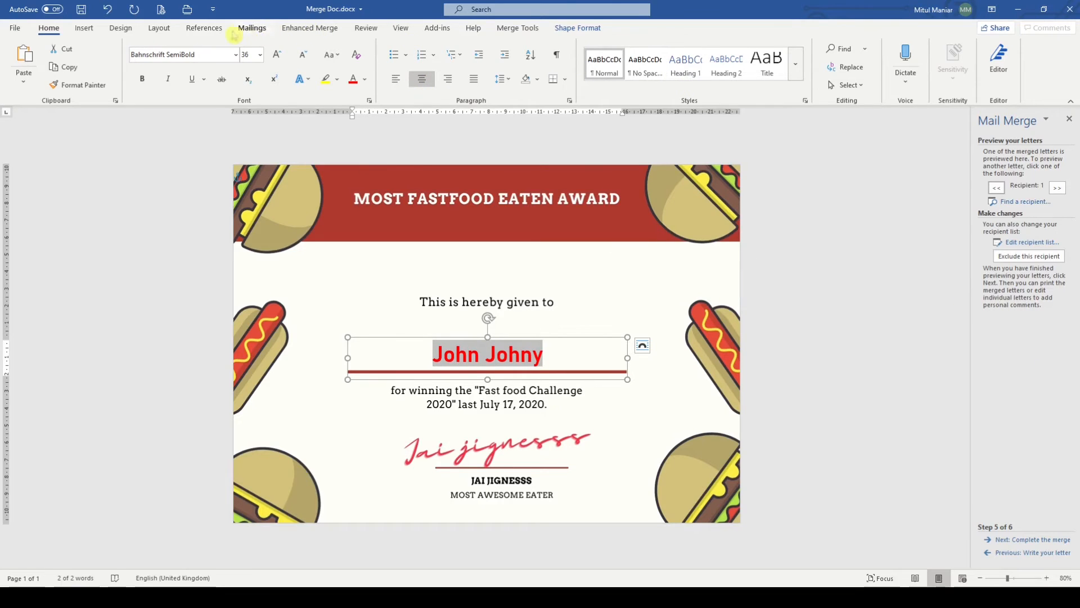
Preview the certificates for recipients 2 to 5 to check how each name fits on the line.
click(252, 29)
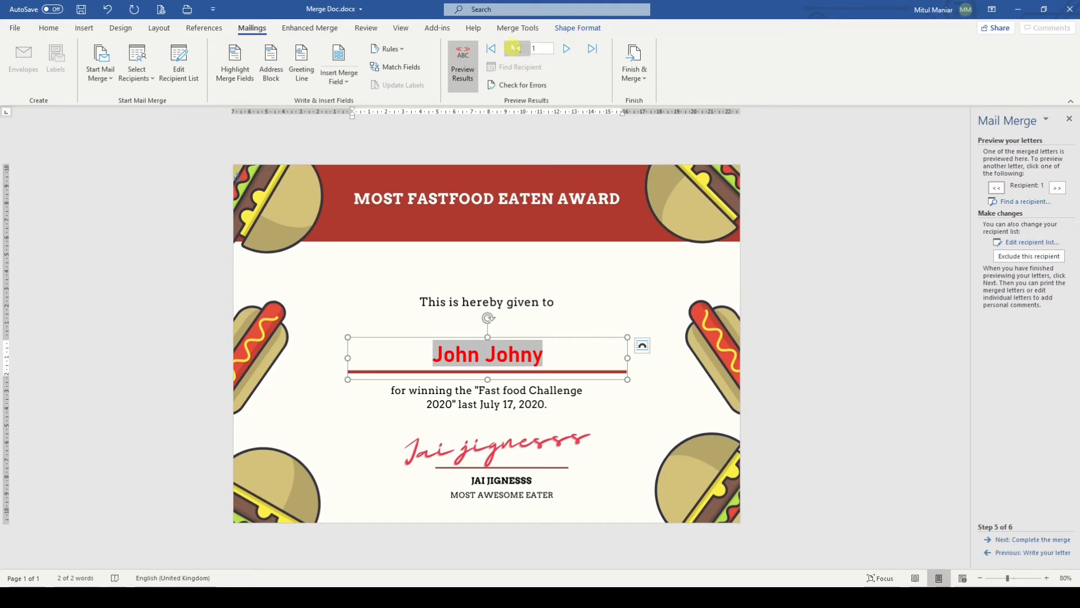
click(566, 50)
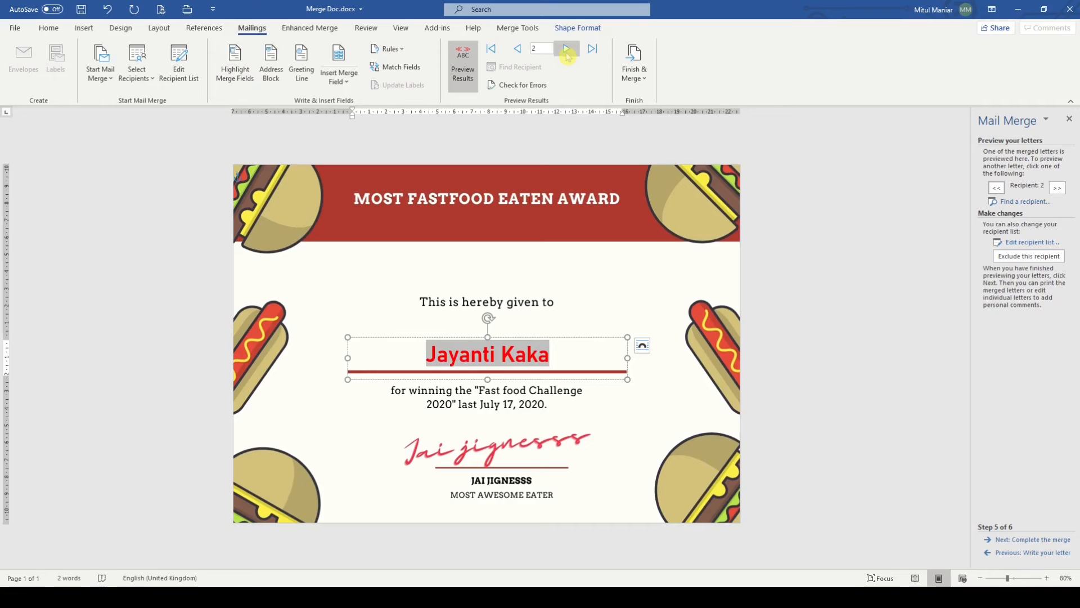
click(566, 50)
click(566, 49)
click(566, 49)
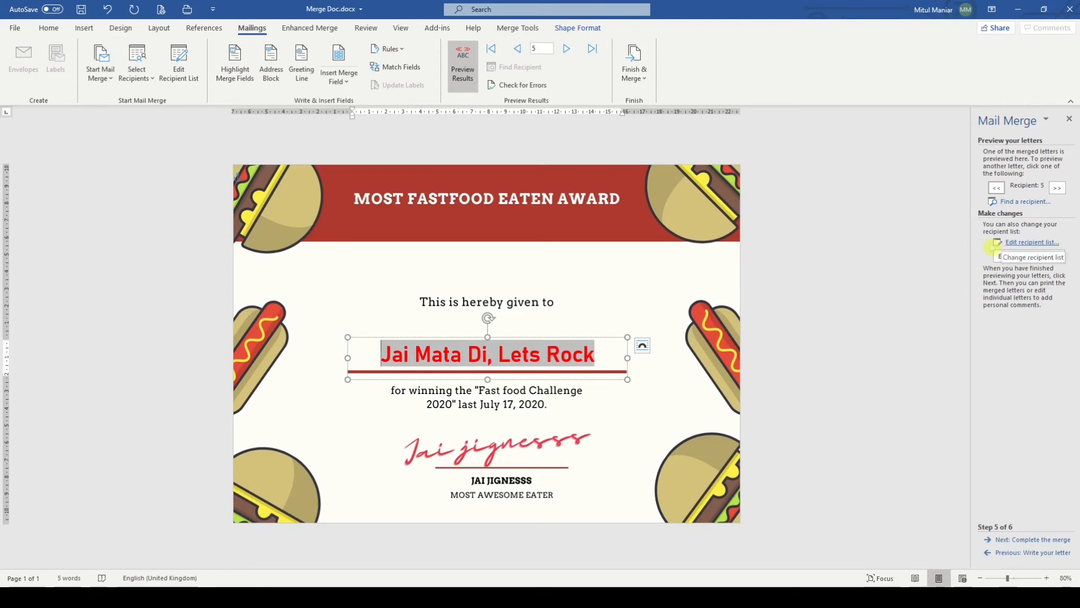
Close the Mail Merge pane and try to start a Merge with Attachments, dismissing the resulting message.
click(827, 180)
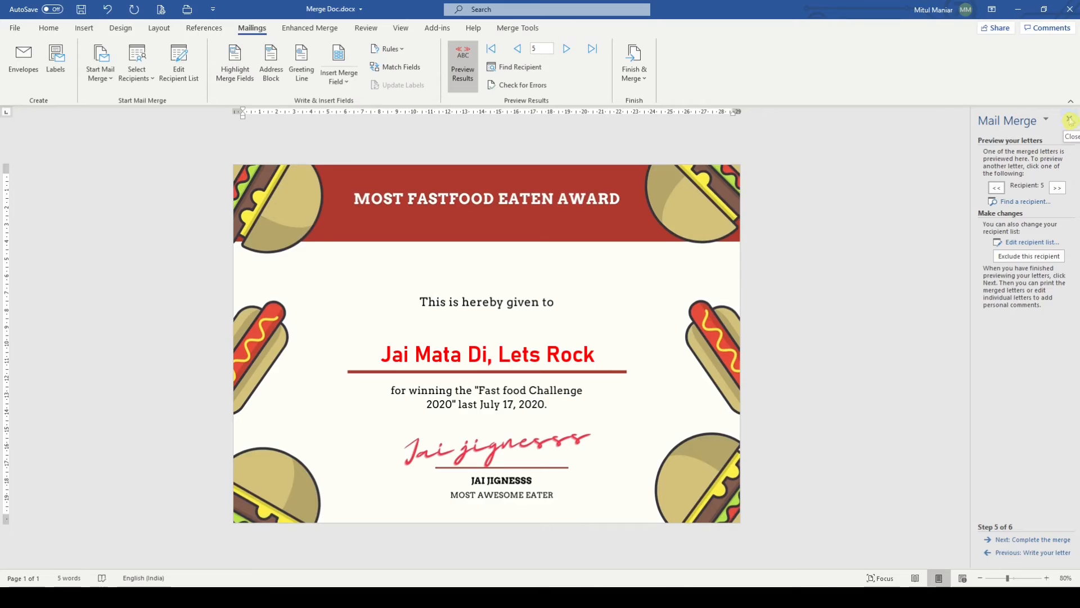
click(1069, 120)
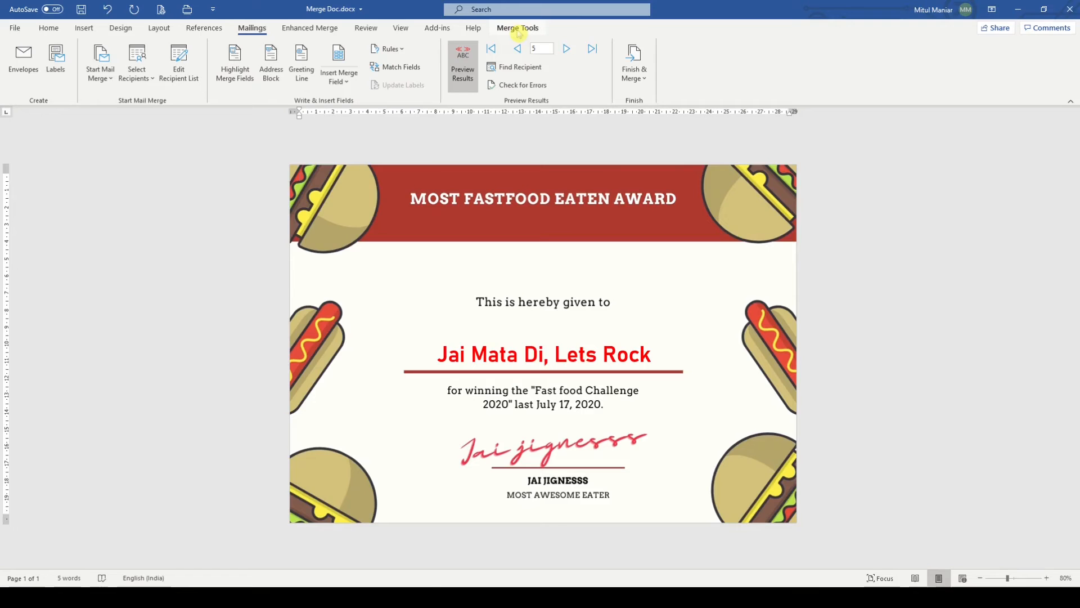
click(518, 30)
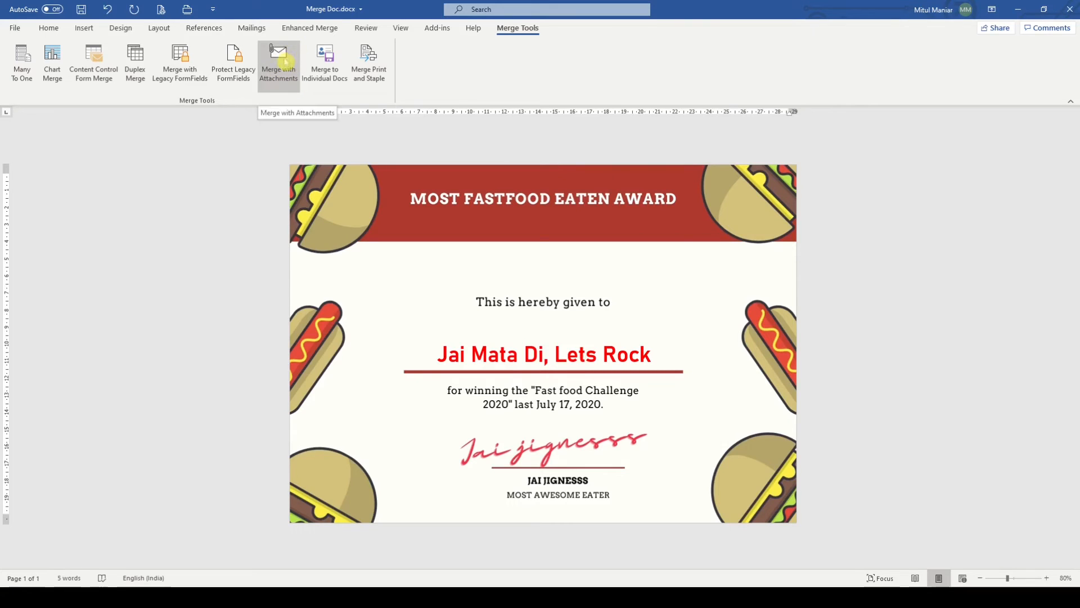
click(285, 66)
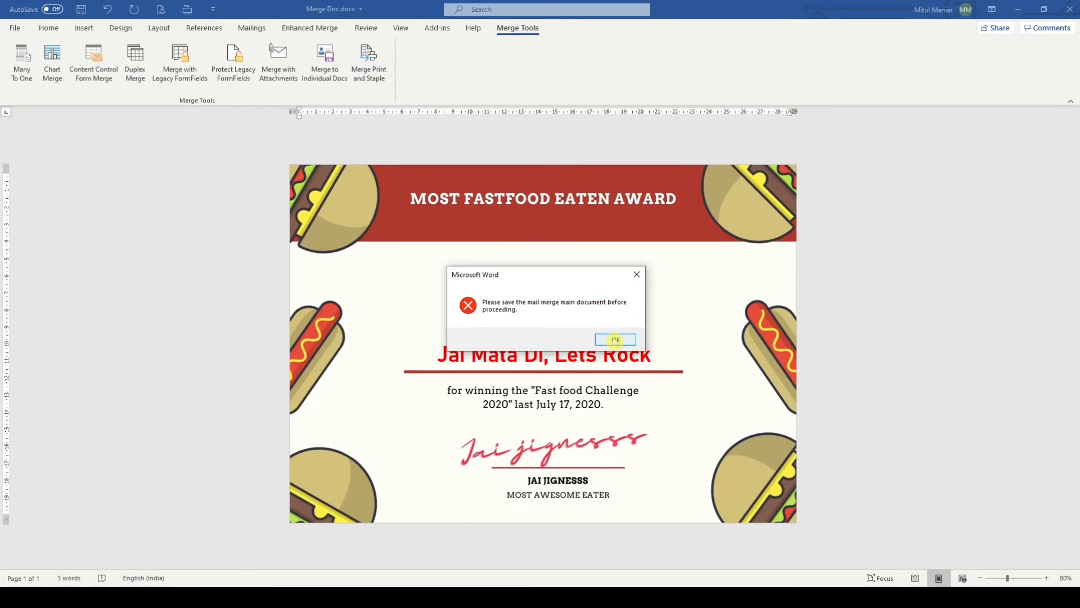
click(616, 340)
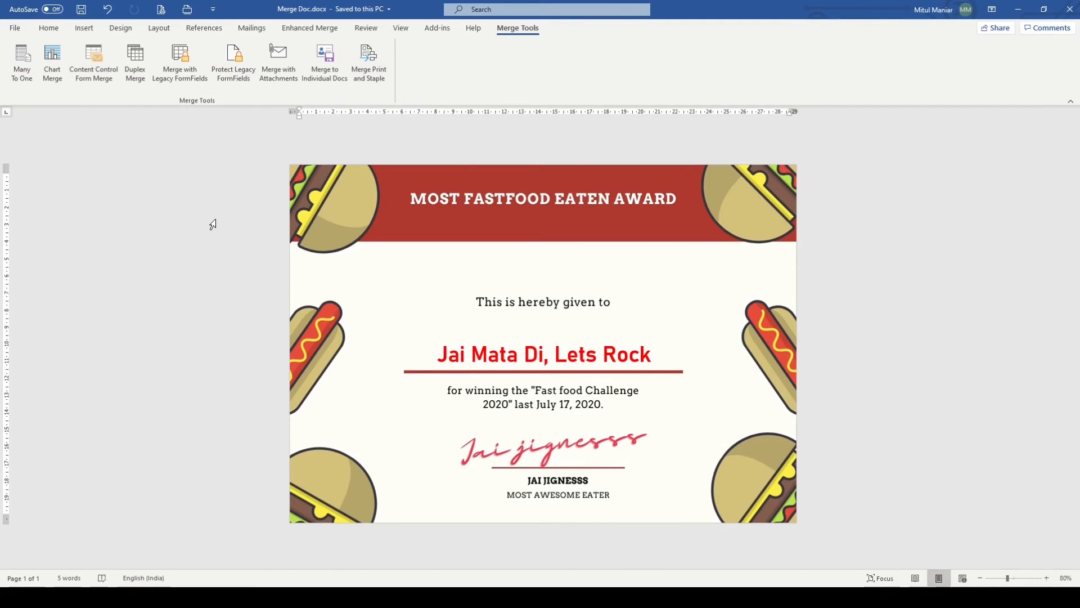
Start Merge with Attachments past the trial notice and set the merge destination to Merge to Email as PDF Attachment.
click(280, 75)
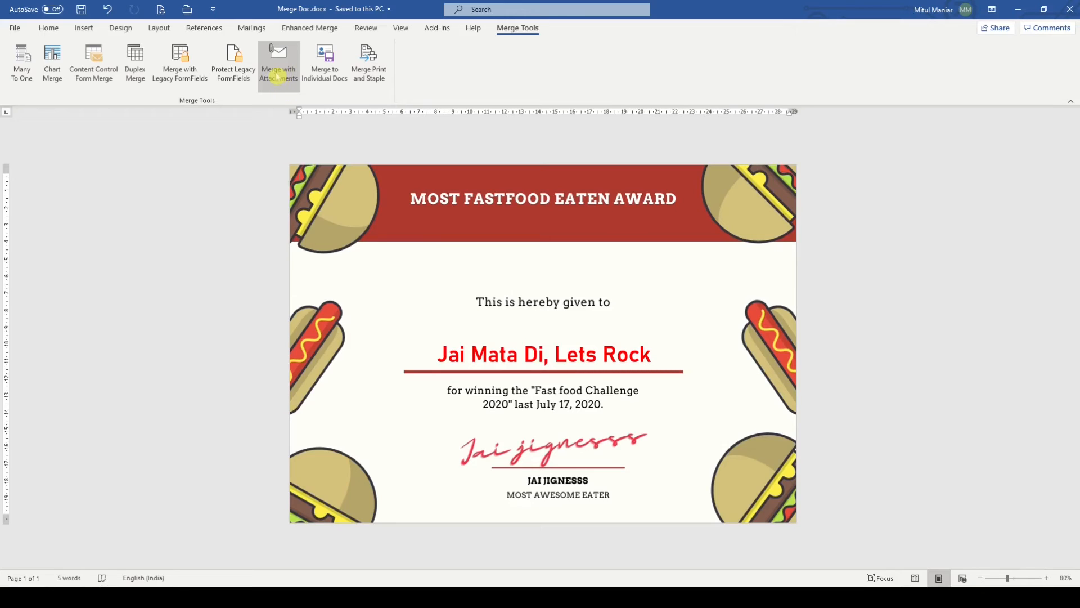
click(277, 75)
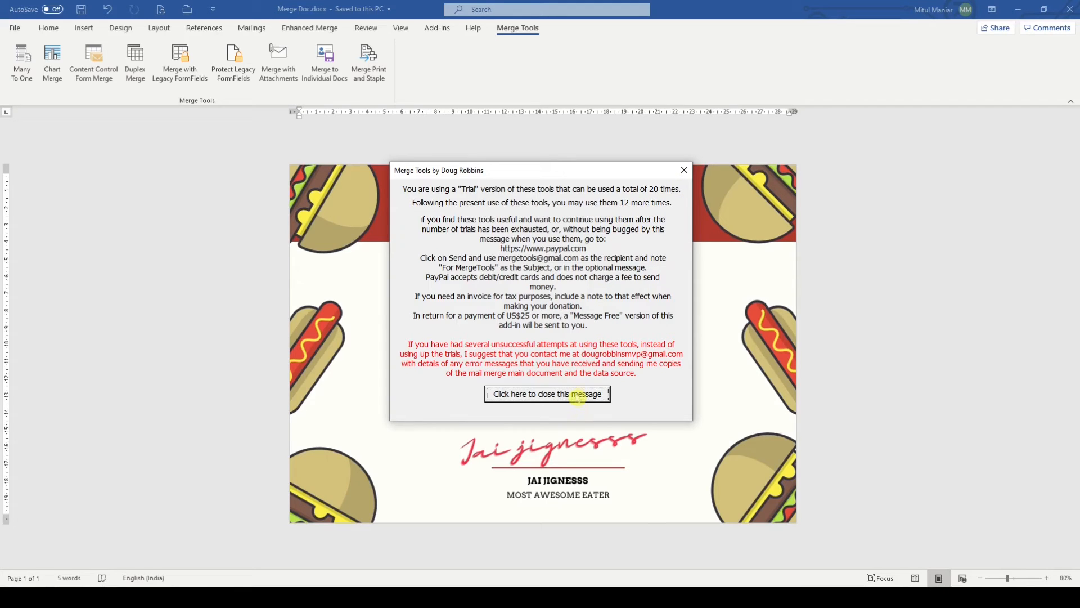
click(579, 394)
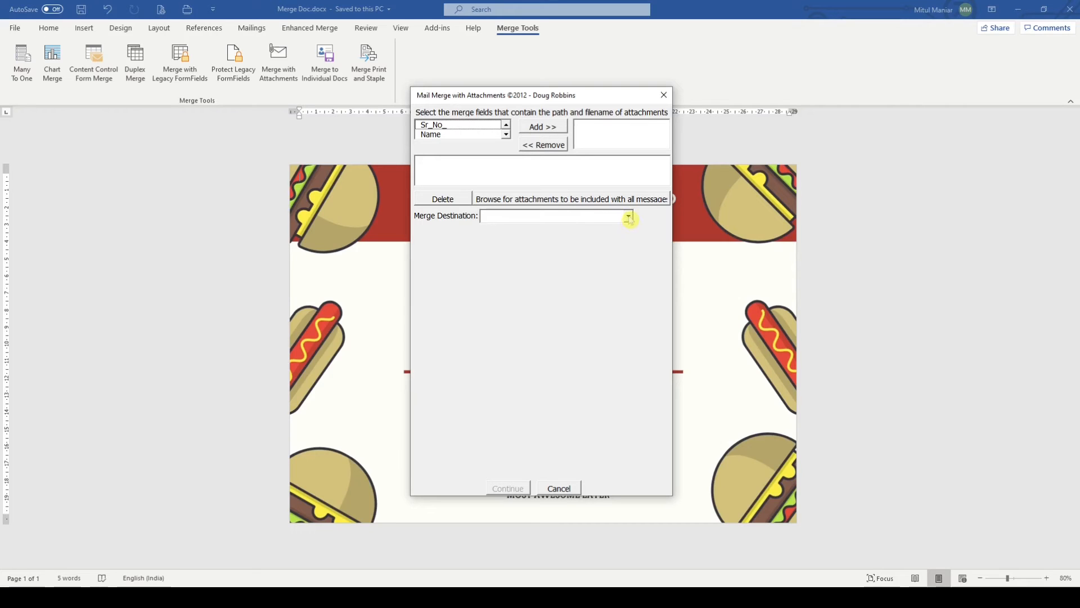
click(629, 217)
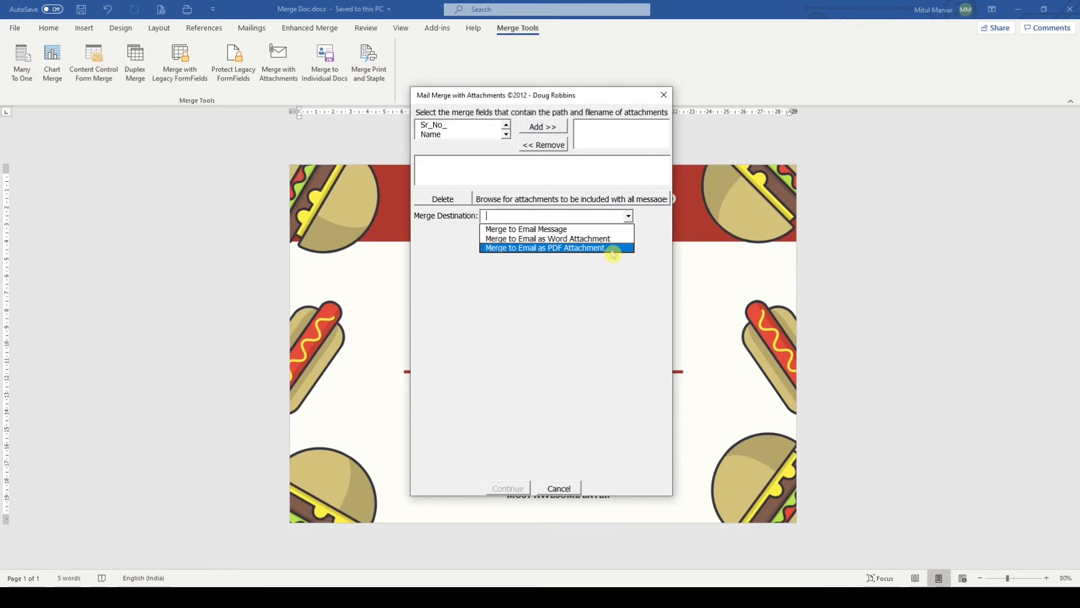
click(613, 248)
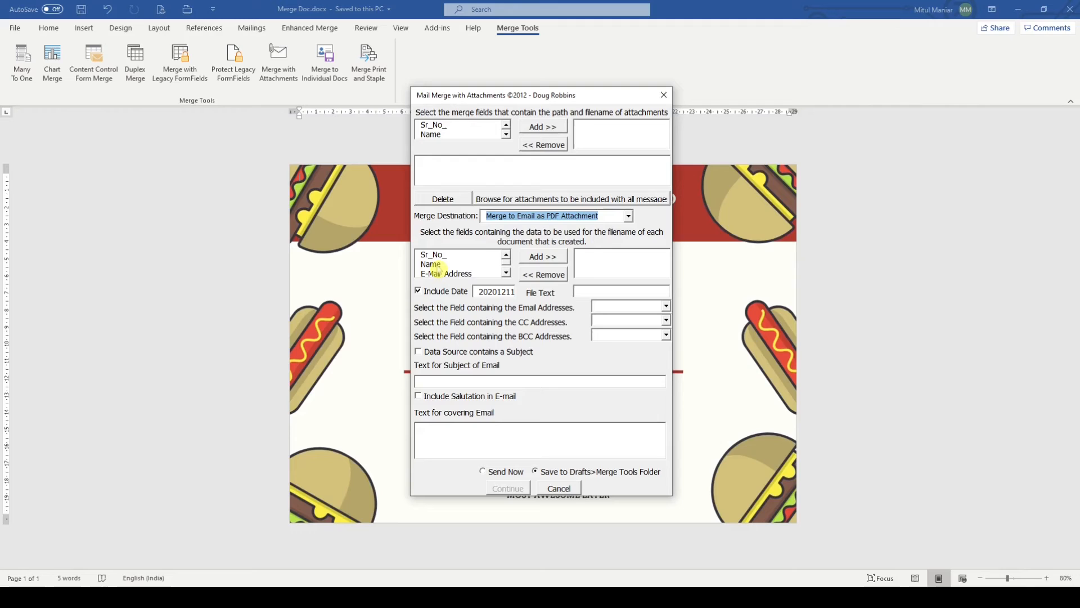
Use the Name field for the filename of each created document and exclude the date from it.
click(438, 264)
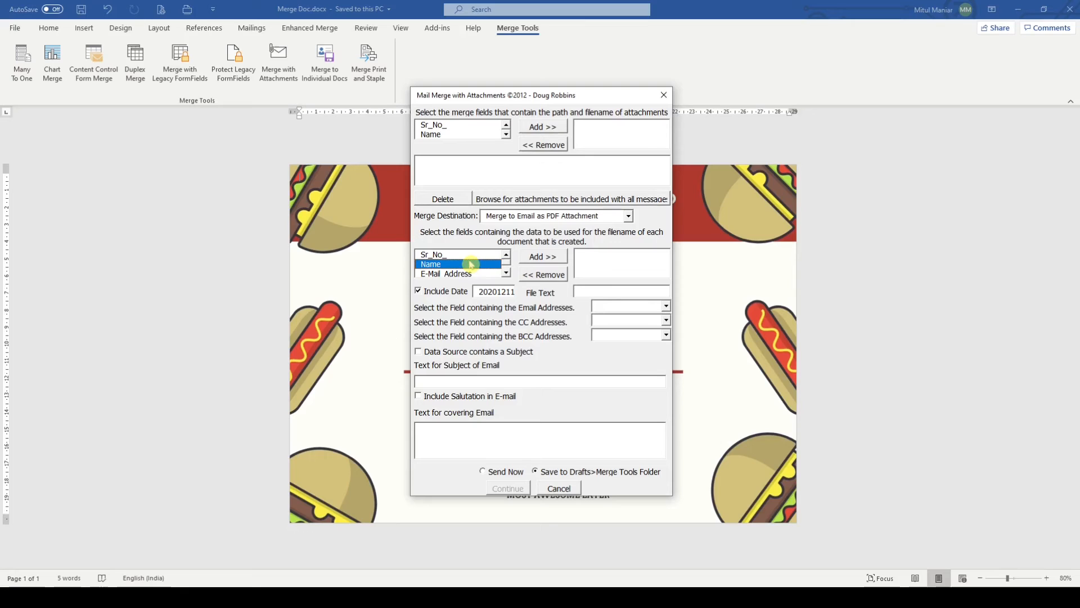
click(535, 259)
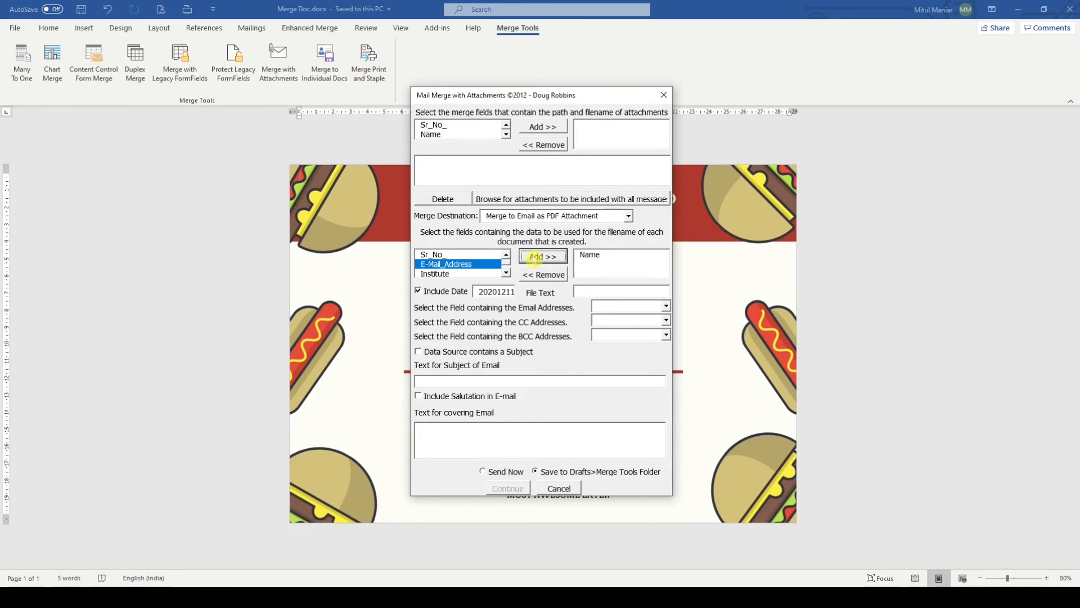
click(622, 257)
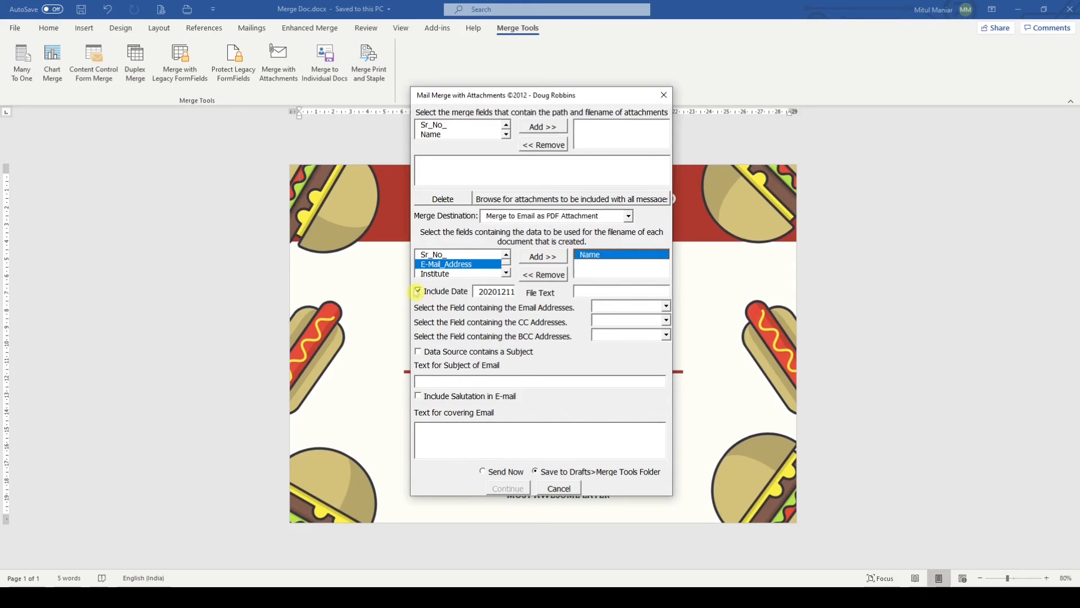
click(417, 291)
click(603, 289)
click(616, 256)
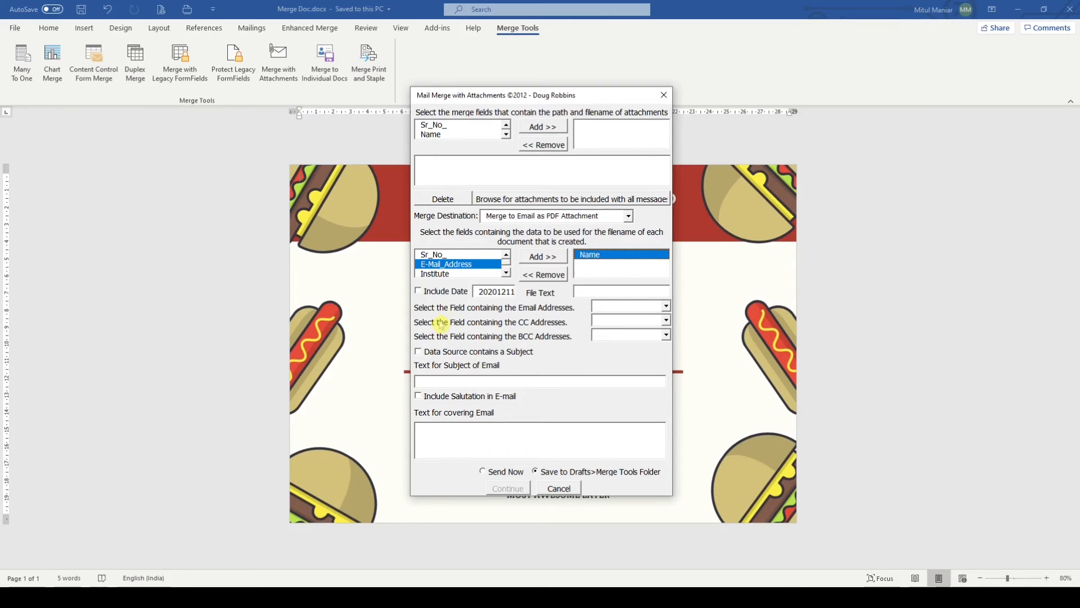
Set the email address field to E-Mail_Address and check the BCC and data-source subject options, leaving both unused.
click(656, 305)
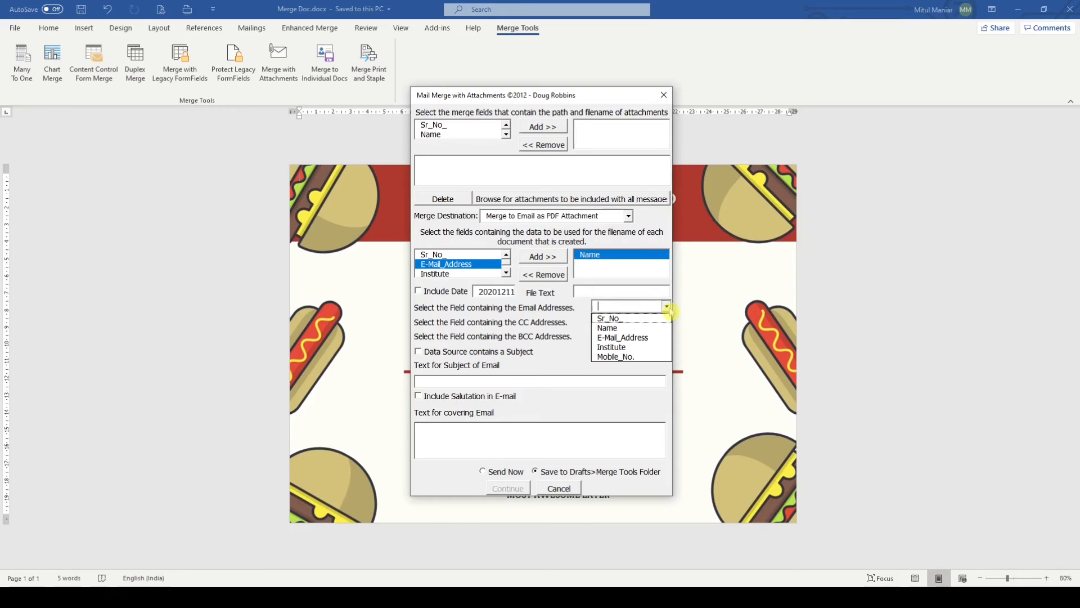
click(661, 343)
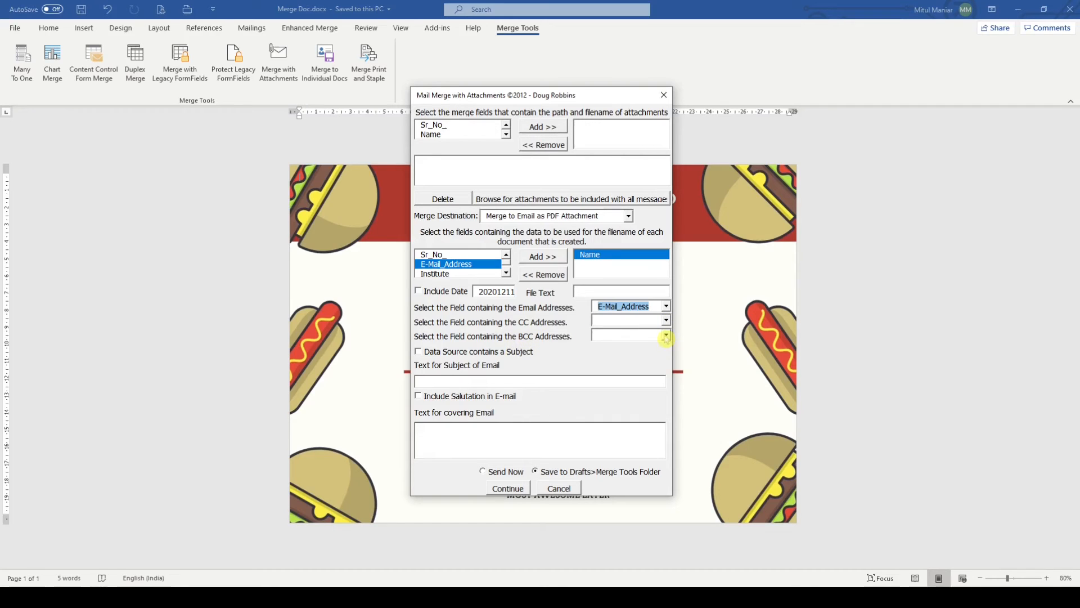
click(666, 337)
click(664, 337)
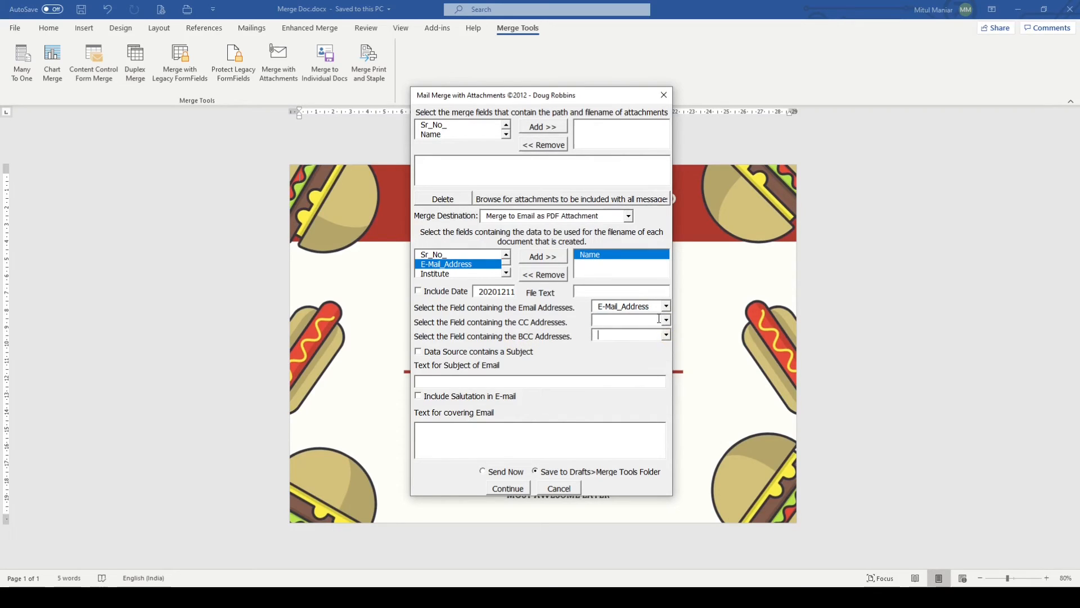
click(666, 337)
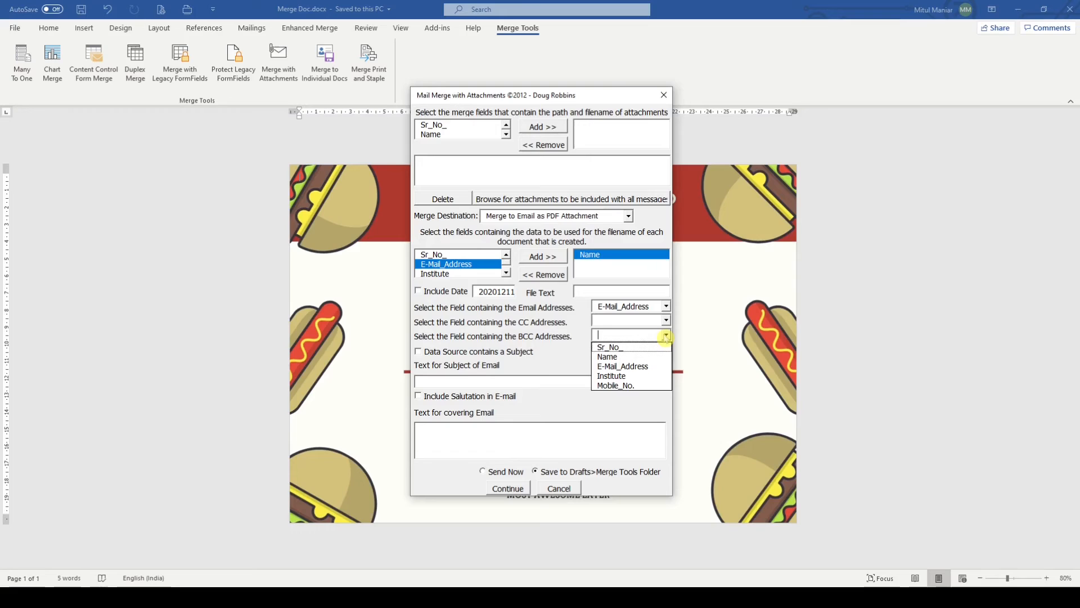
click(520, 354)
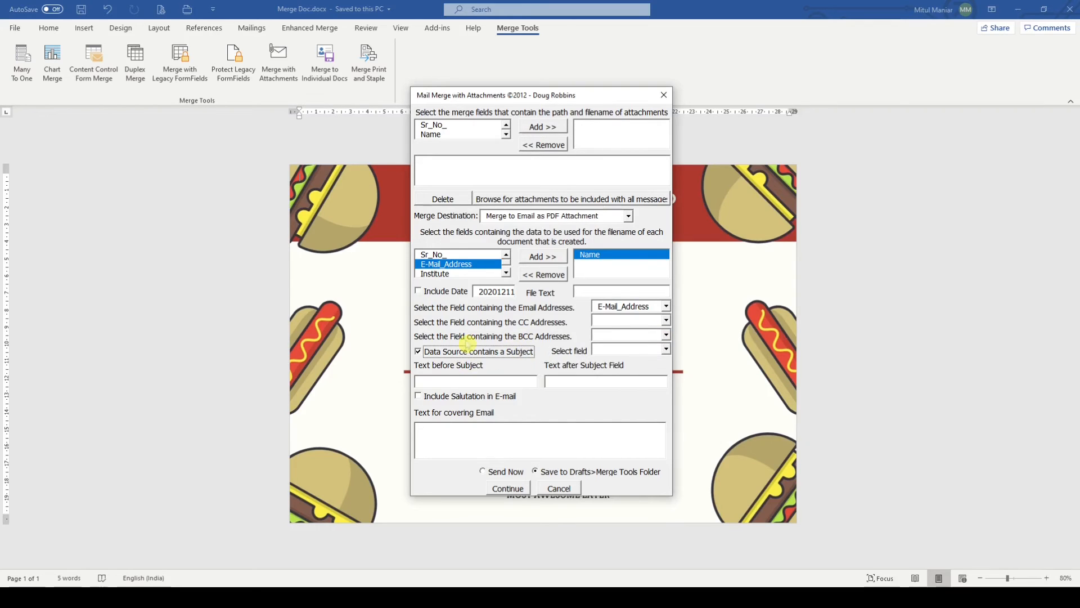
click(462, 352)
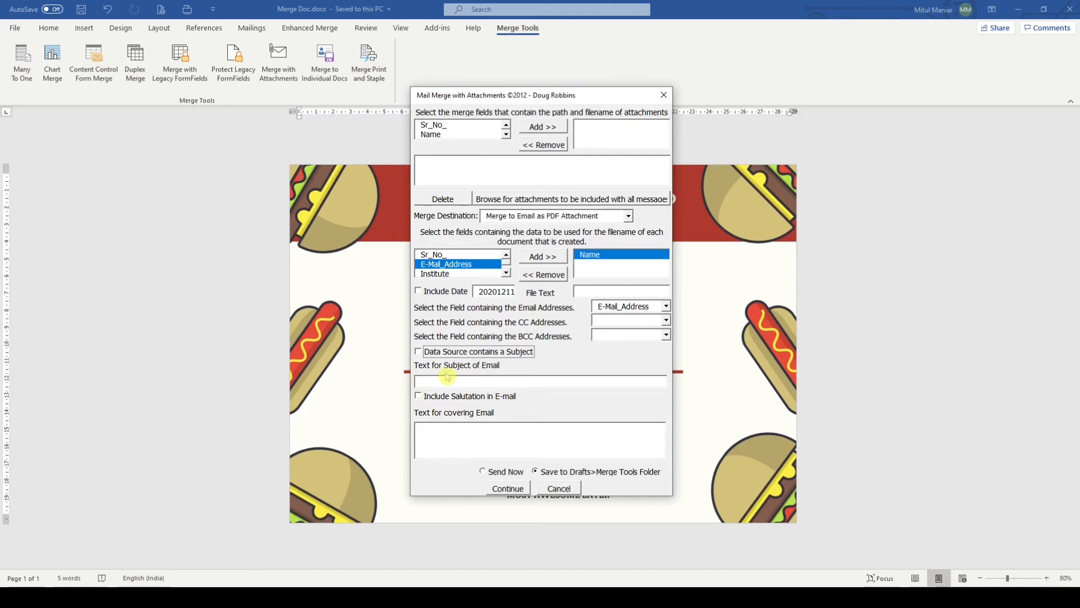
Enter the email subject "Participation Certificate for WOrlds Hungiest Hippo COmpetition" and copy it.
click(496, 380)
text(Partic)
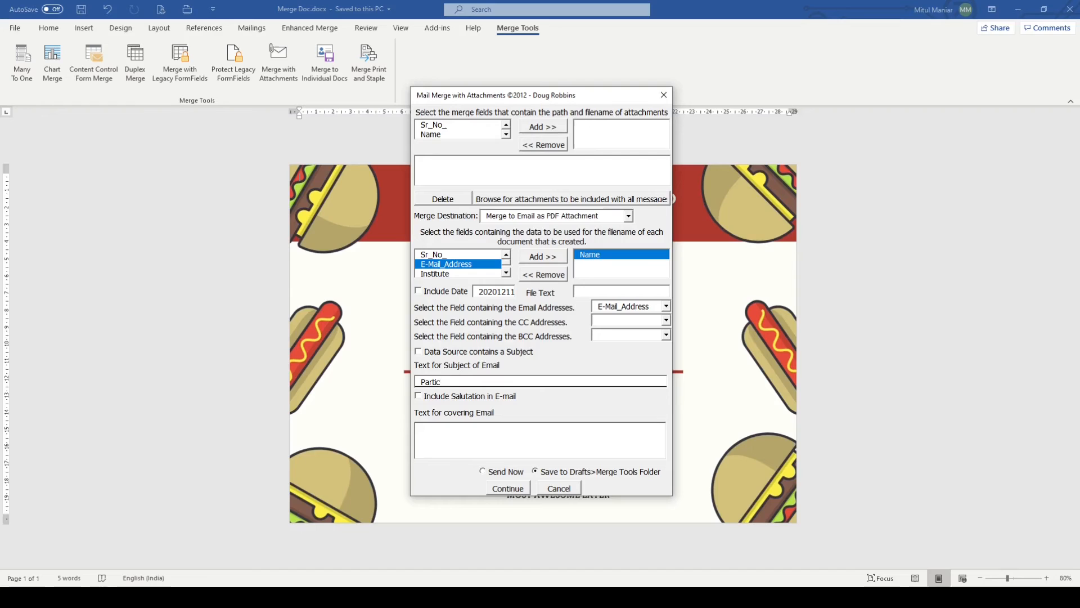
text(ipation Certificte for)
key(BackSpace)
key(BackSpace)
key(BackSpace)
key(BackSpace)
key(BackSpace)
text(ate for WOrlds Hungiest Hi)
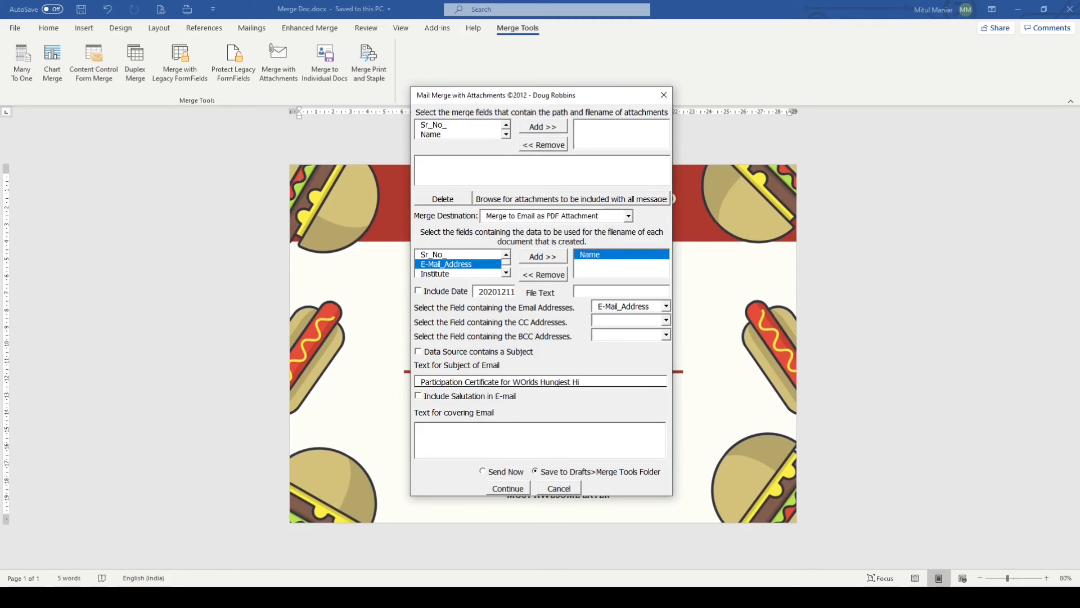
text(ppo COmpetition)
key(ctrl+a)
key(ctrl+c)
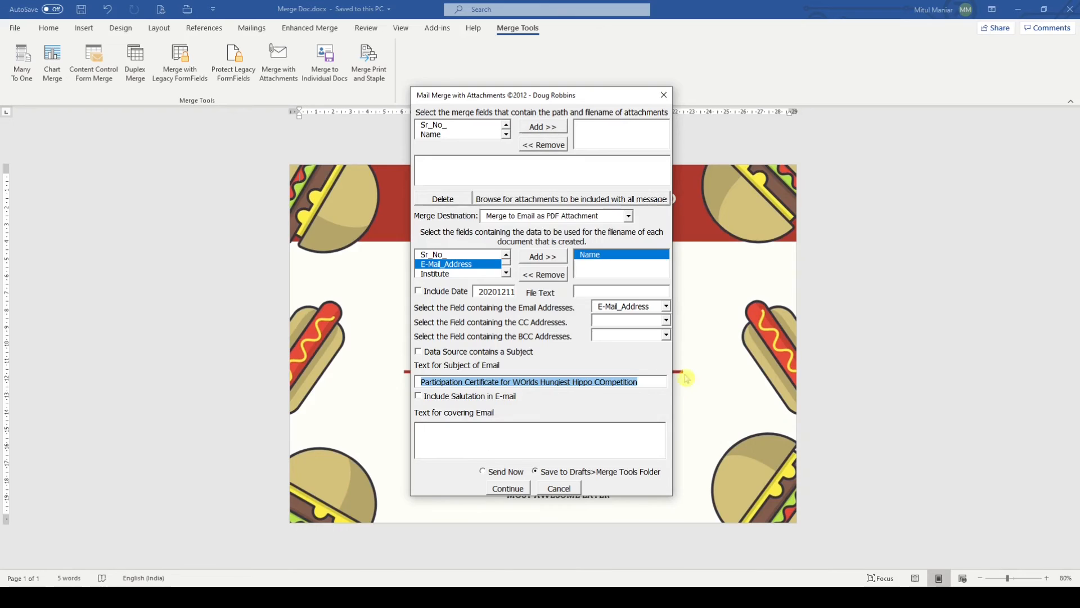
click(656, 382)
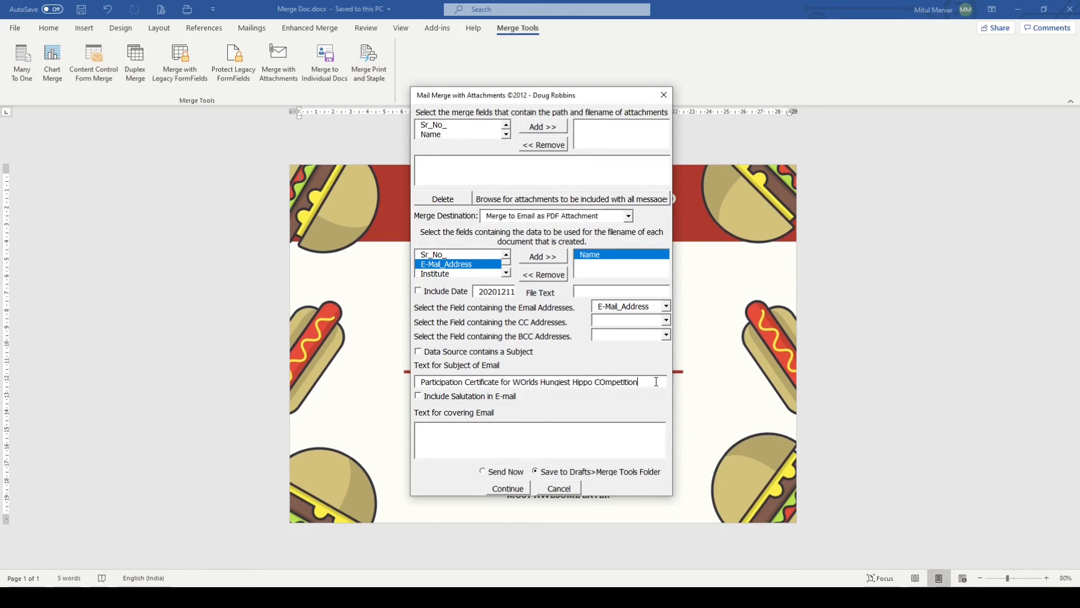
Include a salutation in the email made of "Dear" followed by the Name field.
click(418, 396)
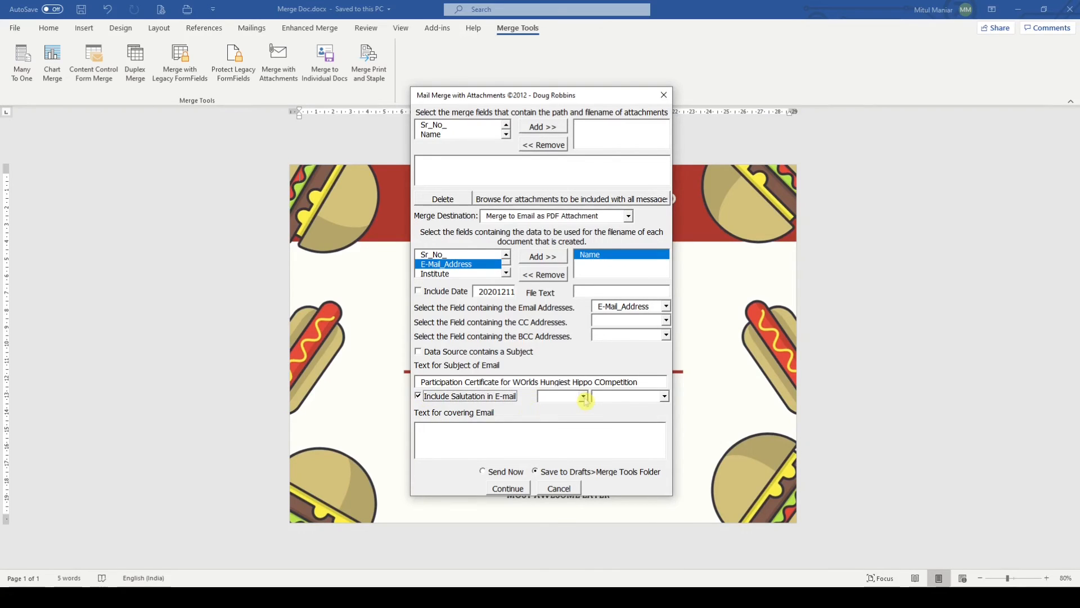
click(583, 396)
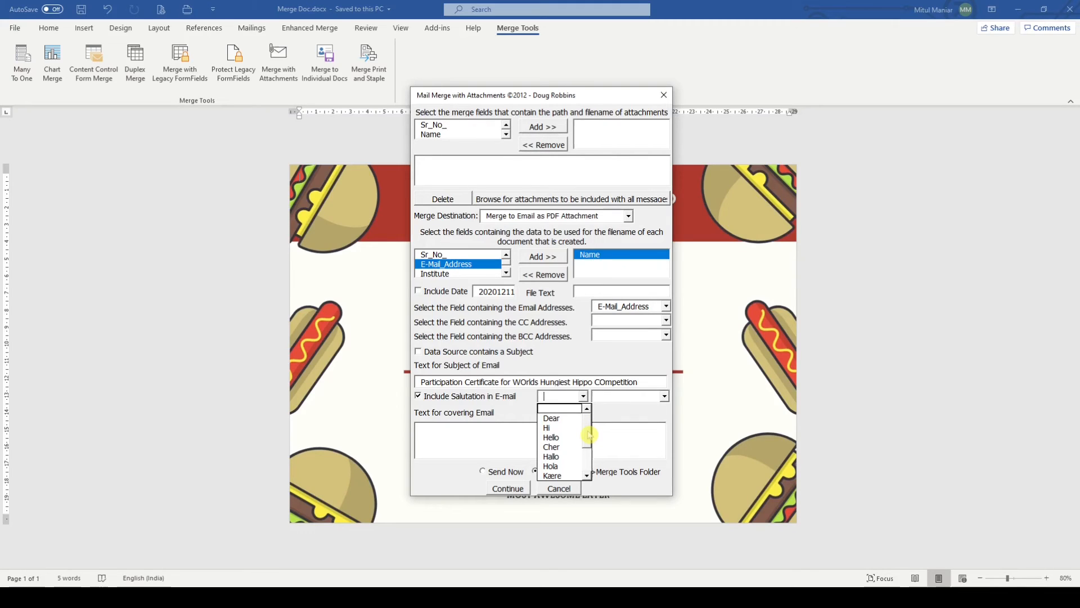
drag(589, 435, 587, 460)
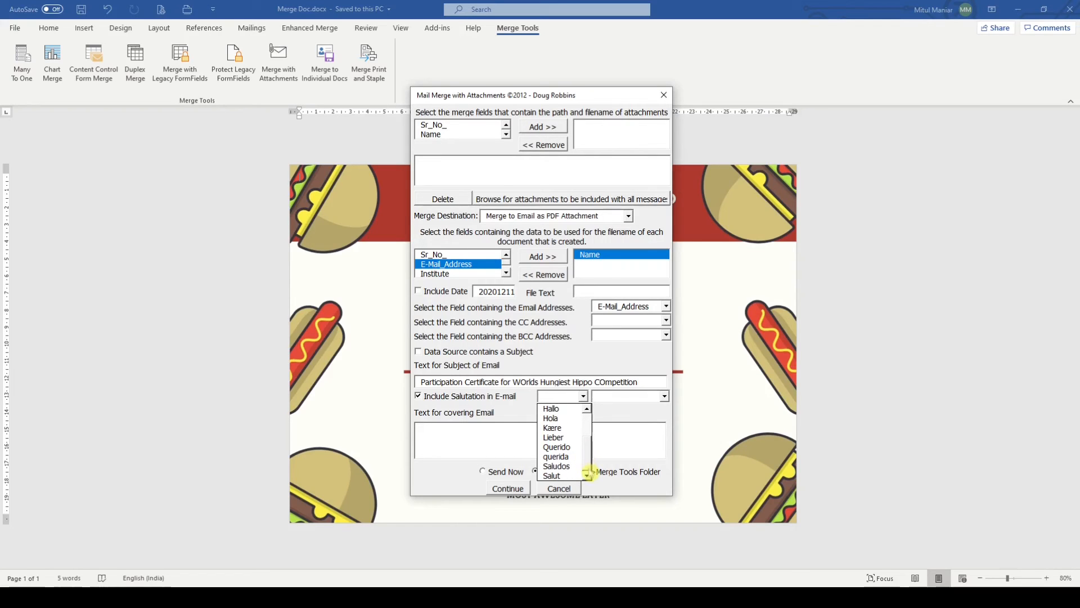
scroll(585, 461, up, 2)
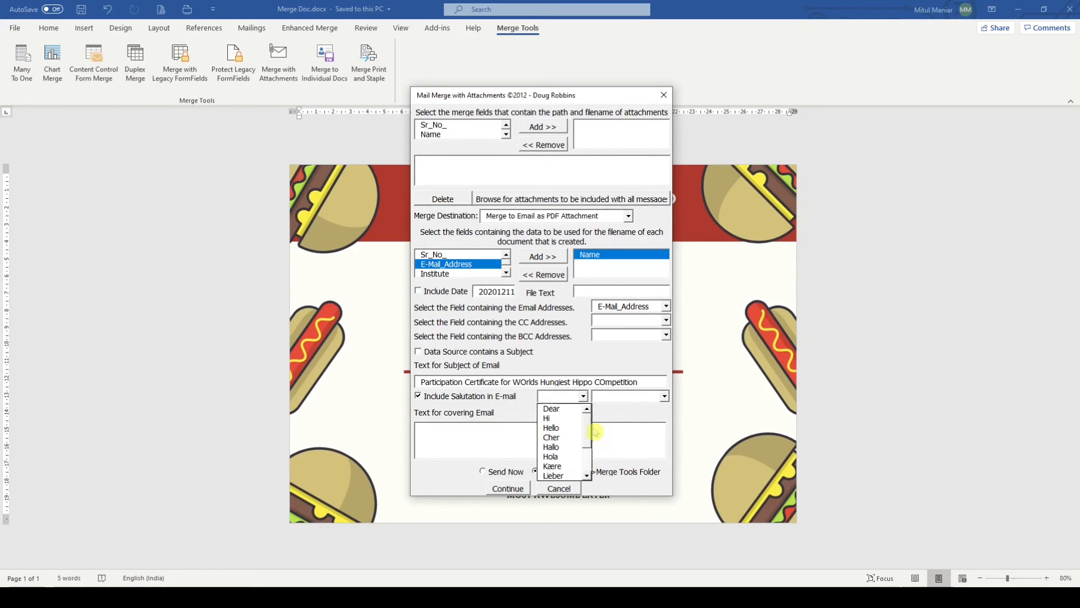
click(551, 418)
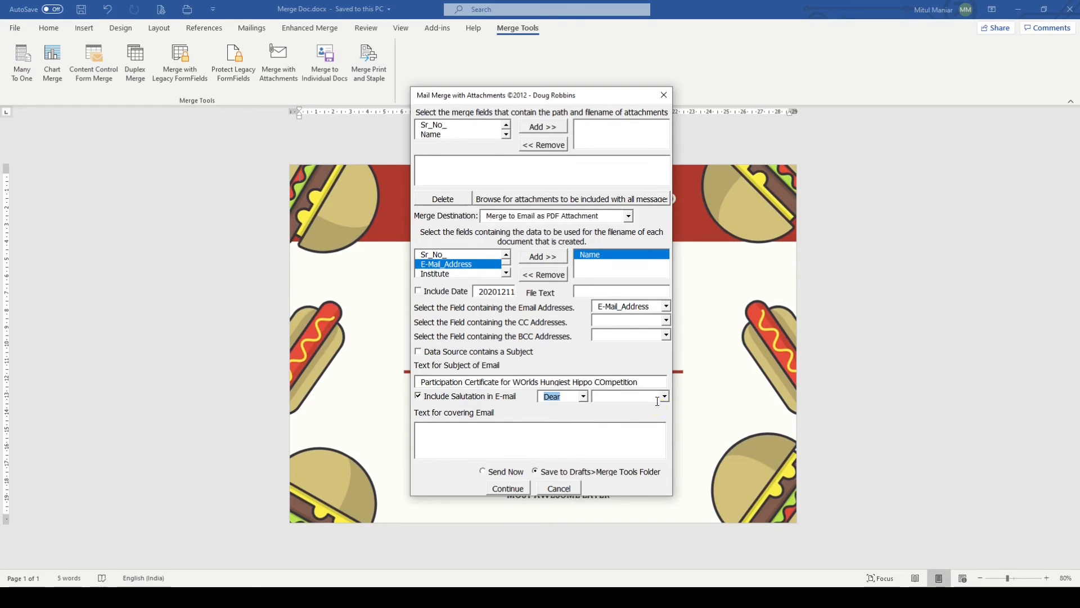
click(665, 396)
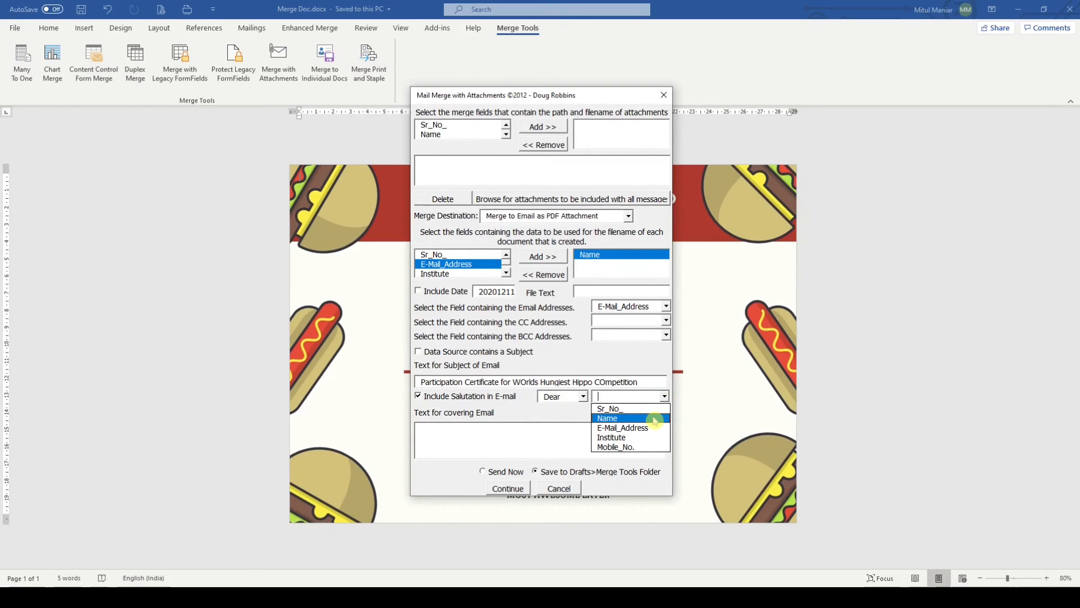
click(655, 419)
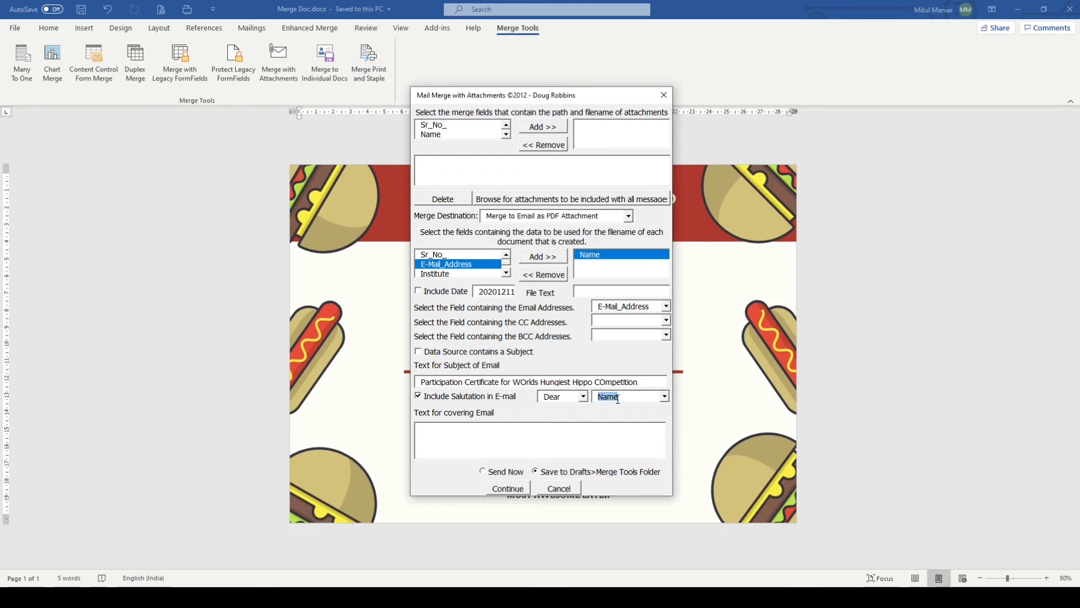
click(453, 438)
text(H)
text(ello pa)
text(rttifsdfsdifjasd)
key(ctrl+a)
key(BackSpace)
Change the salutation to Hello and write the covering text "Please find attached the certificate for your" followed by the copied subject.
click(572, 396)
click(554, 429)
click(469, 441)
text(Please find attached the)
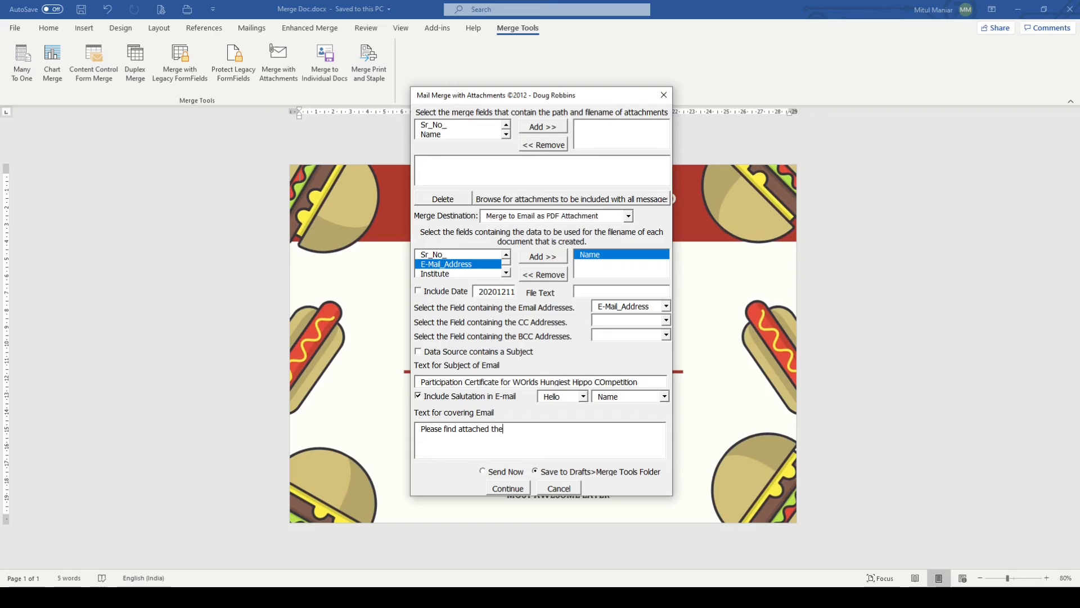
text( certificate for your)
key(ctrl+v)
Replace "Certificate for" after "Participation" in the covering text with "in".
click(549, 430)
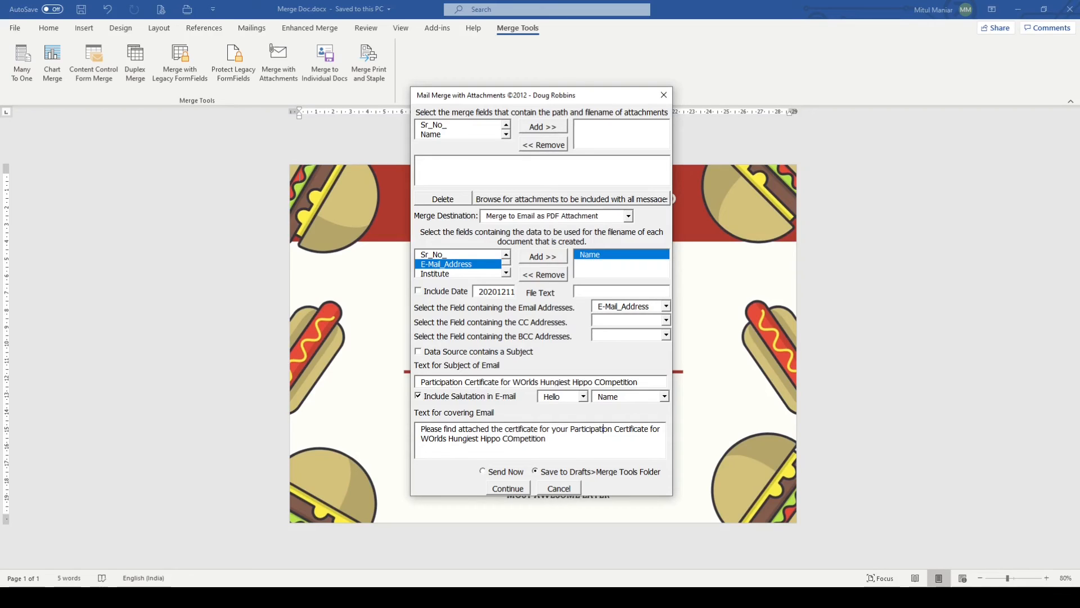
key(Delete)
key(Delete)
key(Delete)
key(Delete)
key(Delete)
key(Delete)
key(Delete)
key(Delete)
key(Delete)
key(Delete)
key(Delete)
key(Delete)
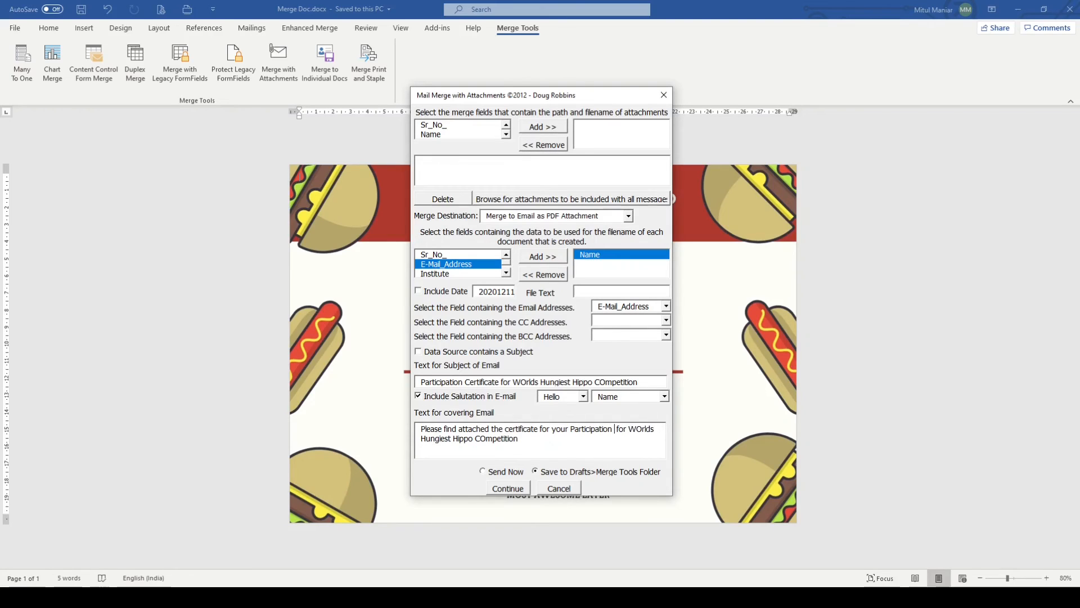
key(Delete)
key(Delete)
key(Delete)
text(in)
Add the lines "It was nice having you with us" and "Hope to see you soon." to the covering email text.
key(Return)
key(Return)
text(It was nice havi)
key(BackSpace)
text(ving you )
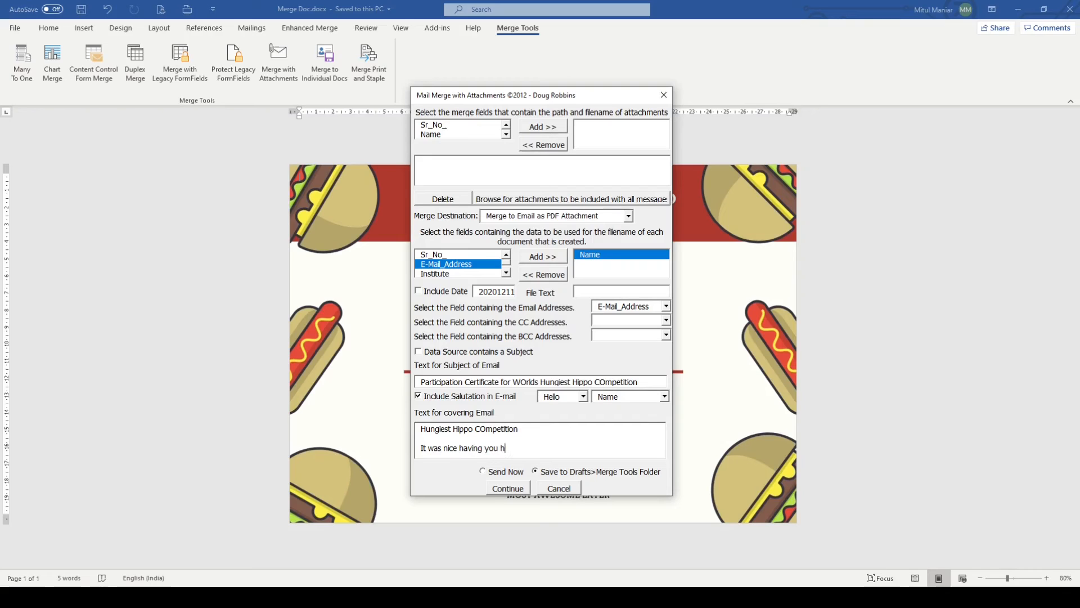
text(with)
key(Return)
key(Return)
text(Ho)
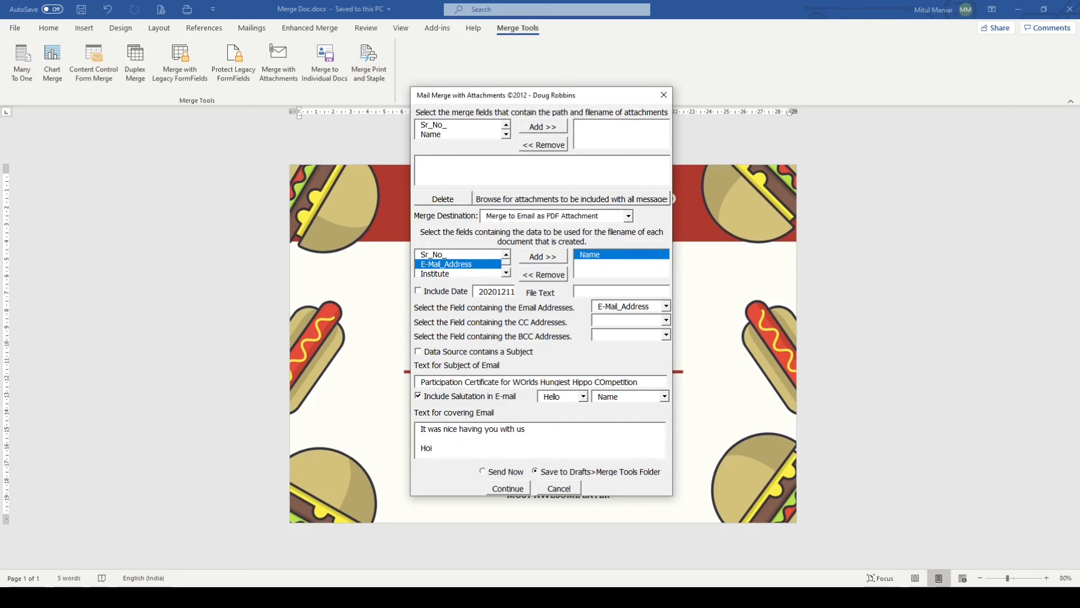
text(pe to see you soon.)
click(588, 439)
Continue with the email merge and include all records.
click(508, 488)
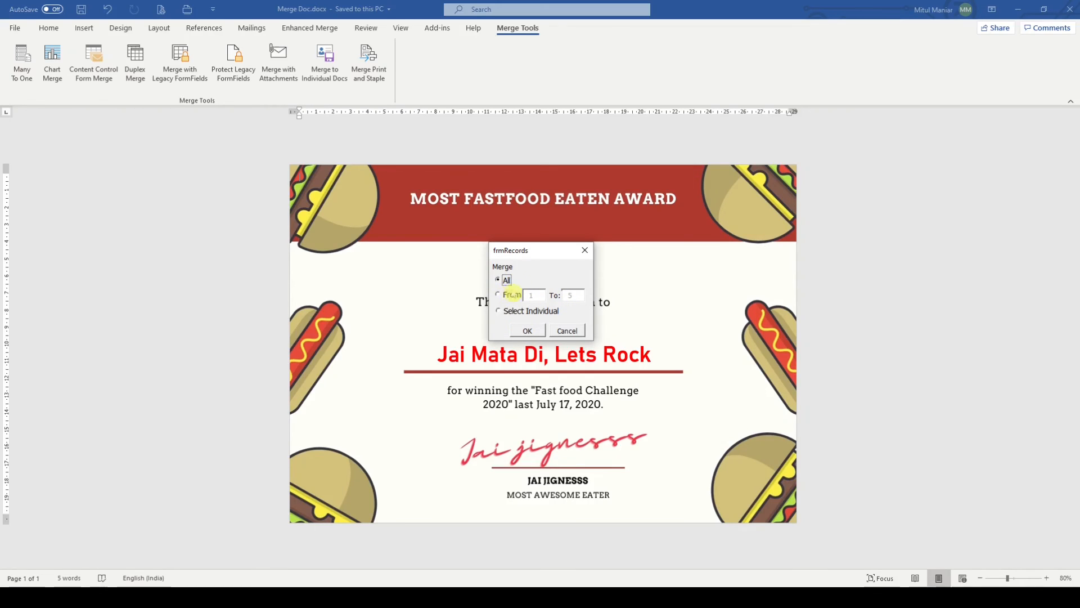
click(509, 293)
click(510, 310)
click(506, 280)
click(526, 330)
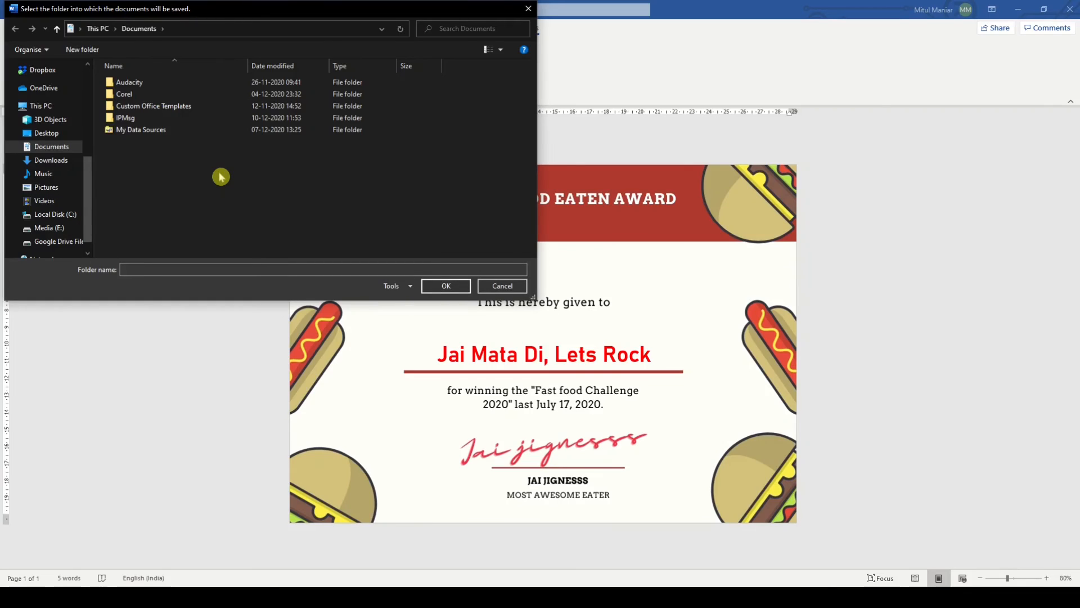
Choose the Merge Trial folder in Downloads as the save location for the merged documents.
click(53, 134)
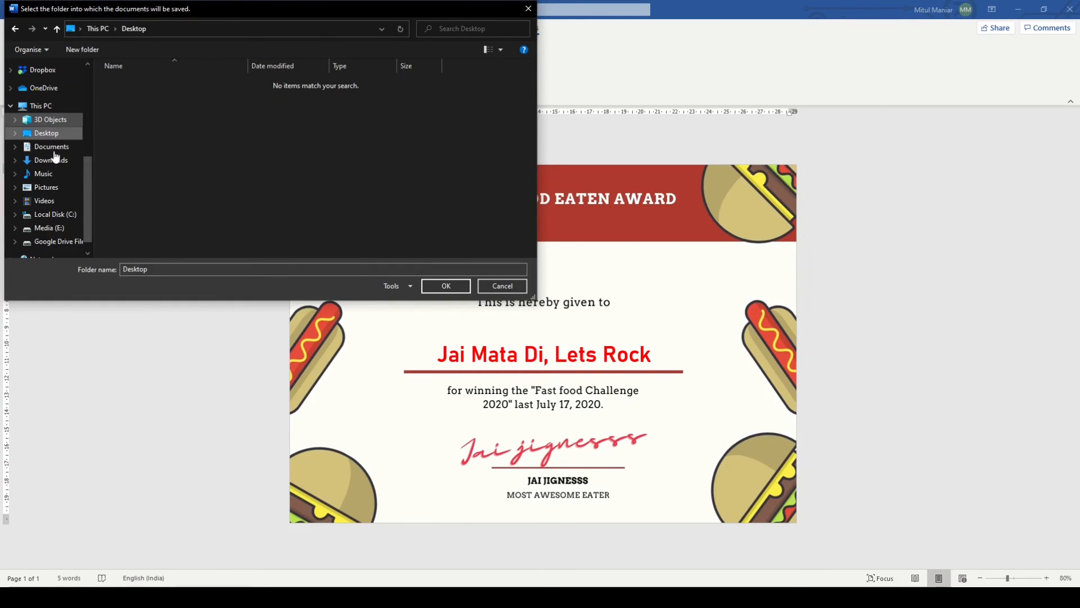
click(50, 161)
double_click(138, 104)
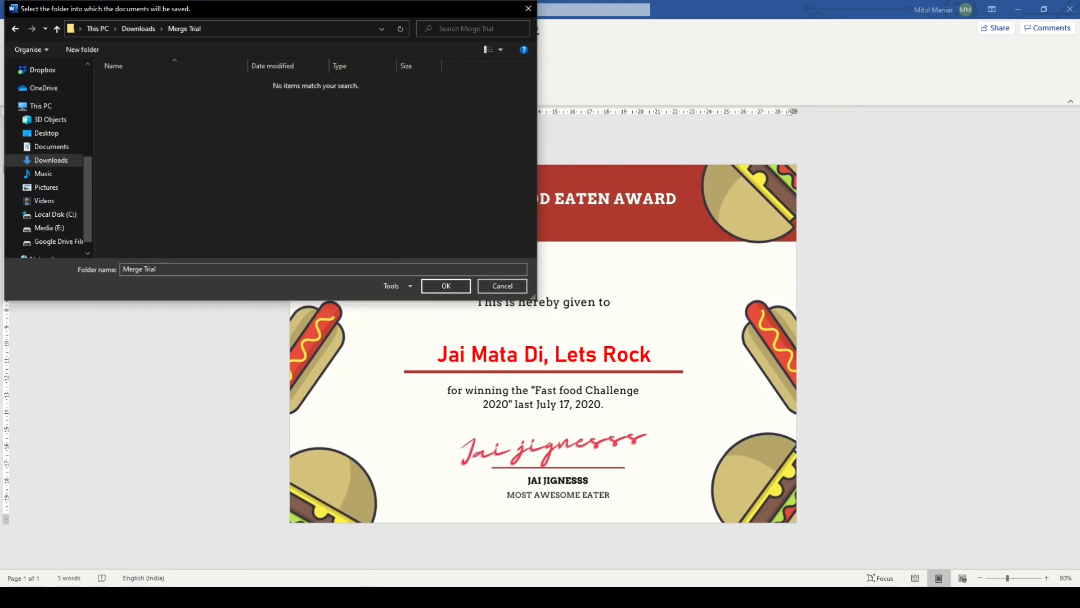
click(58, 569)
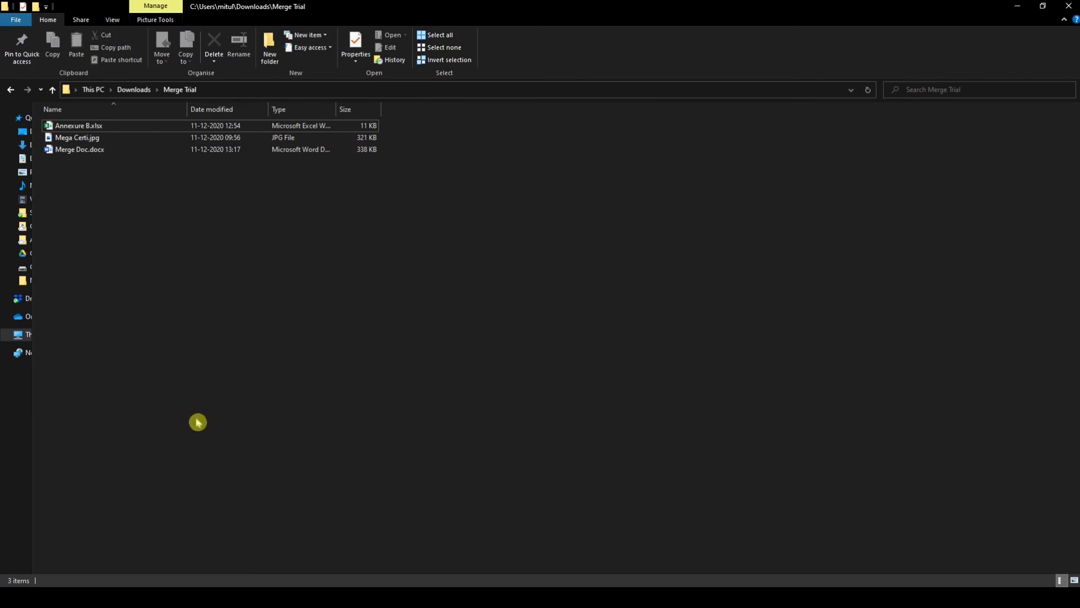
click(1017, 7)
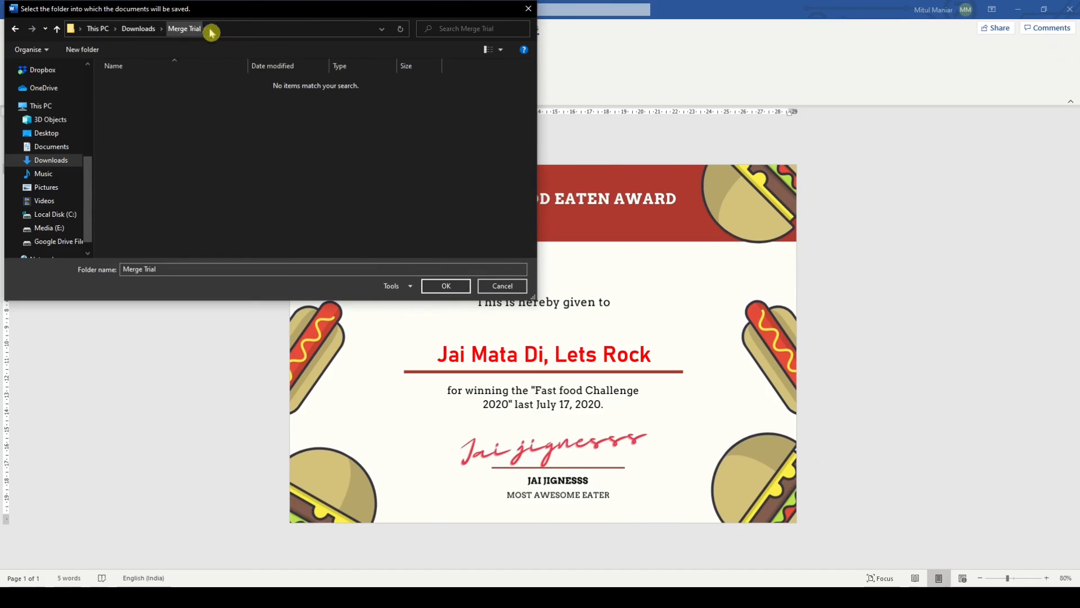
click(446, 286)
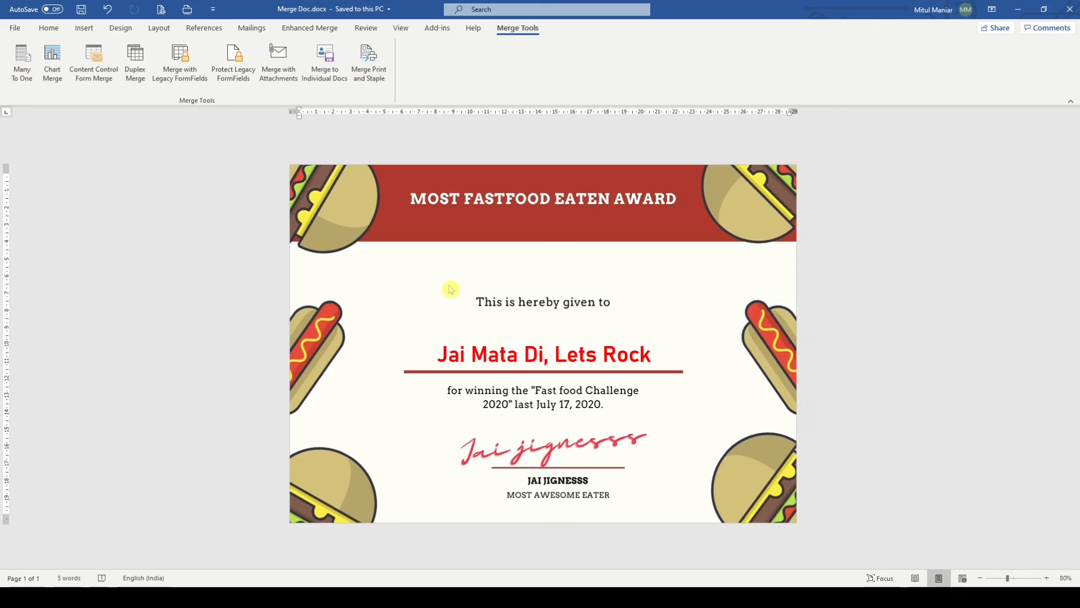
Close the merge document and open the Merge Tools folder under Drafts in Outlook, accepting the security alert.
key(ctrl+w)
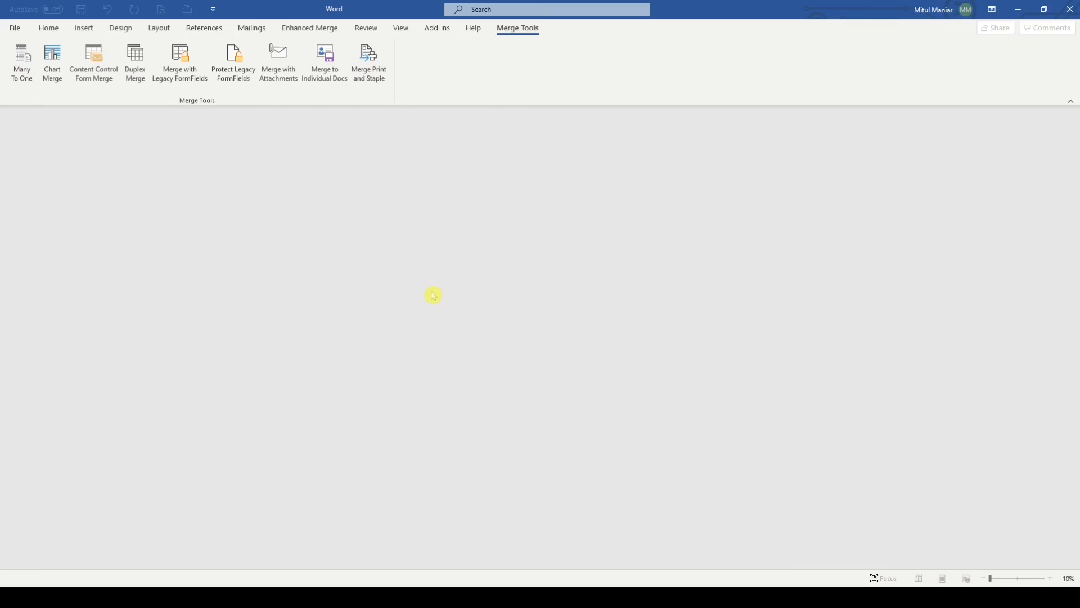
click(1019, 14)
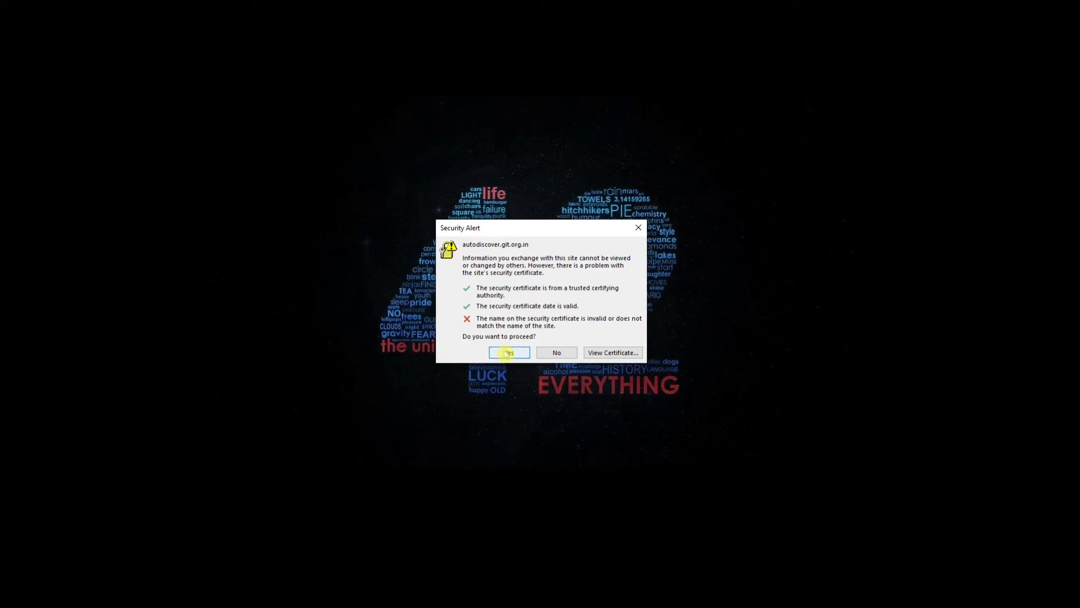
click(508, 353)
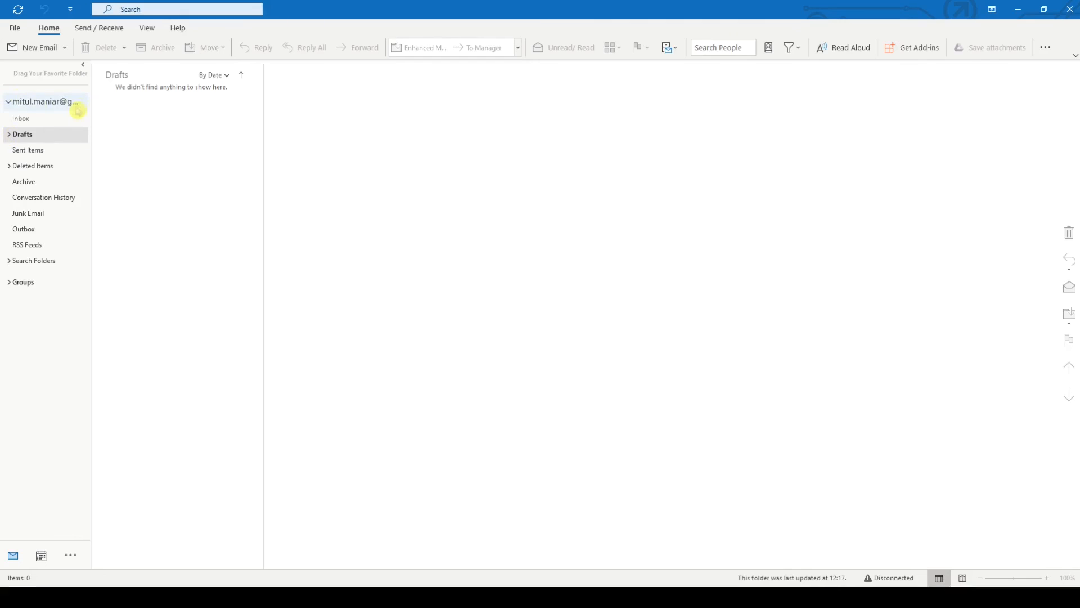
click(8, 134)
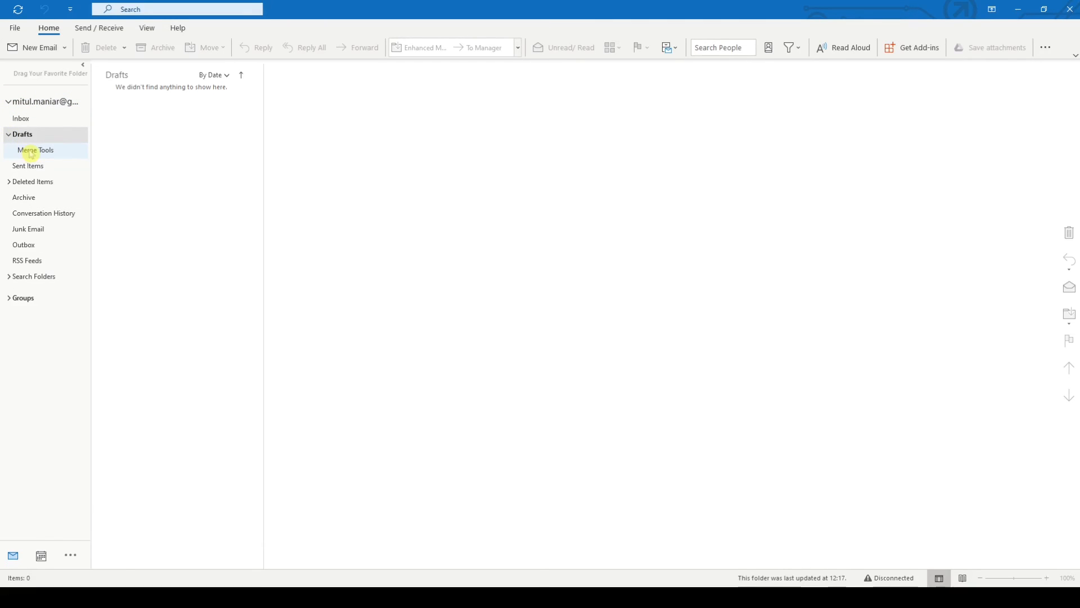
click(30, 153)
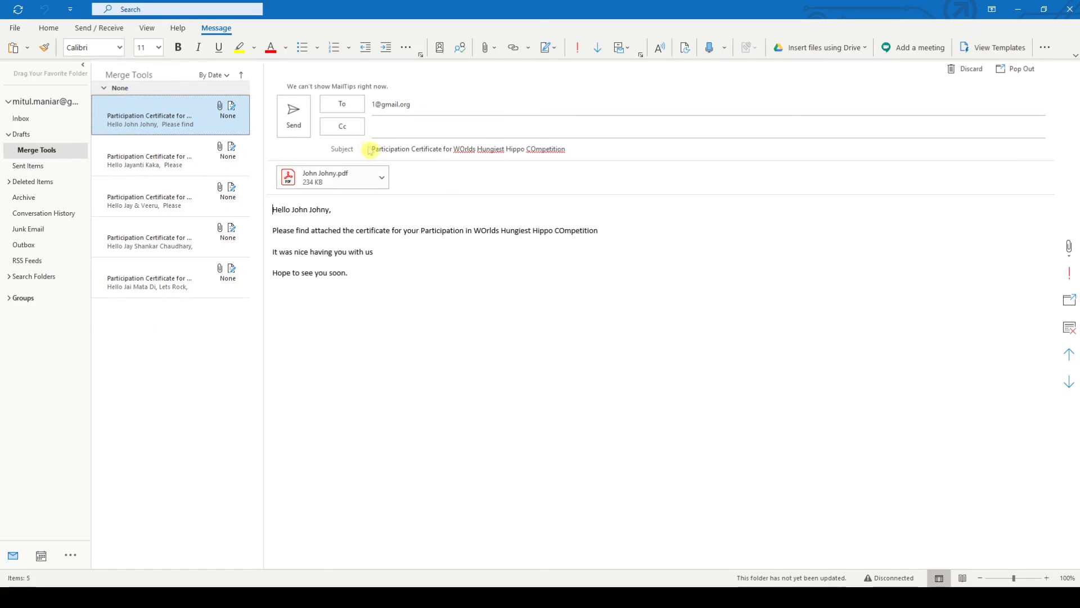
Check the subject, salutation and body text of the first draft and view the second draft.
drag(371, 151, 581, 156)
click(583, 153)
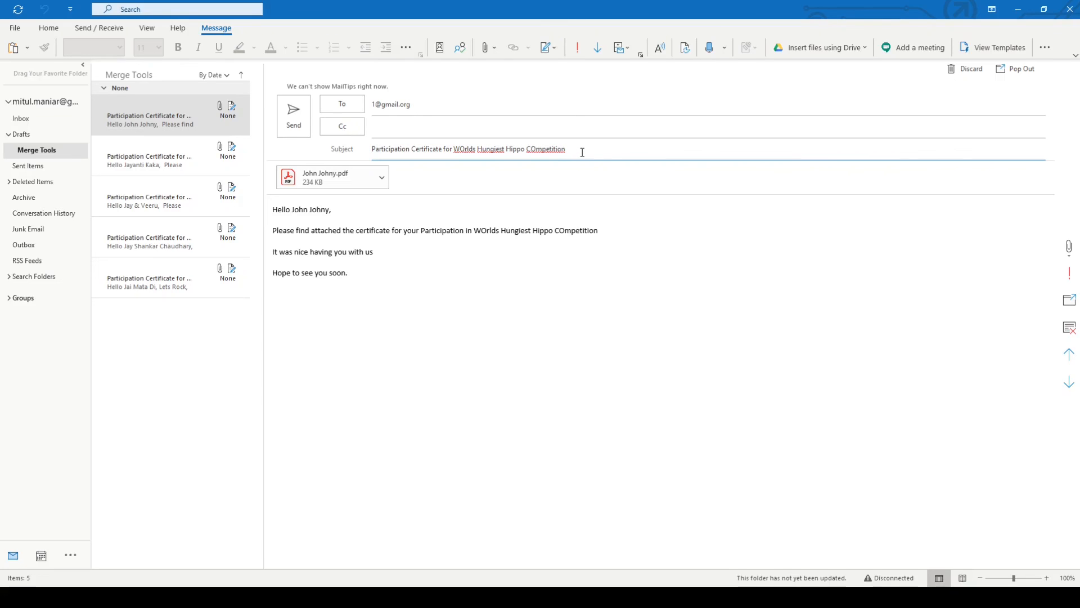
drag(271, 208, 351, 210)
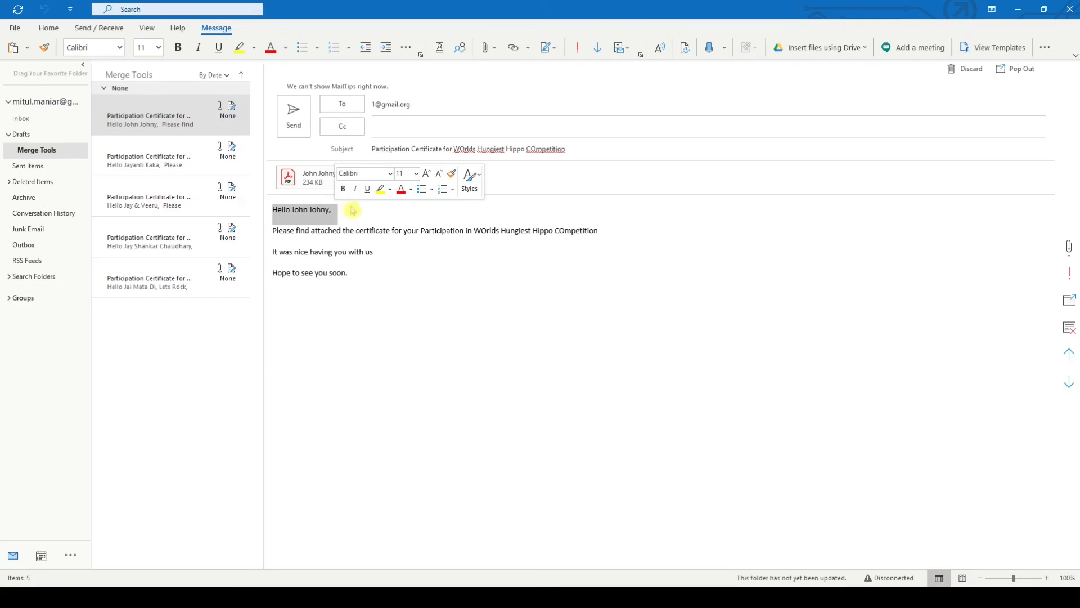
click(362, 209)
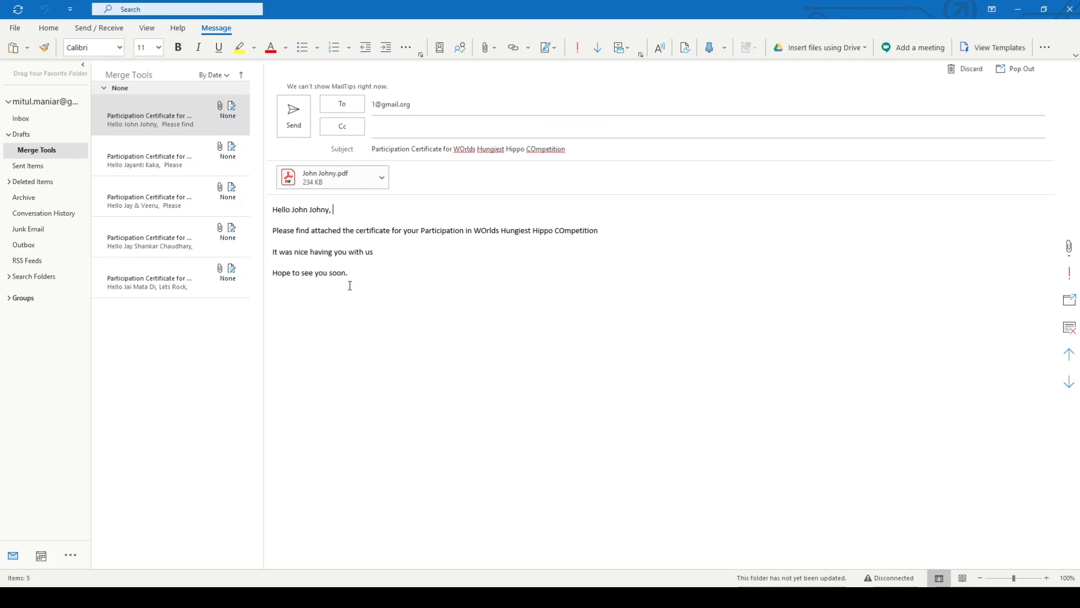
drag(357, 274, 270, 193)
click(440, 337)
click(152, 162)
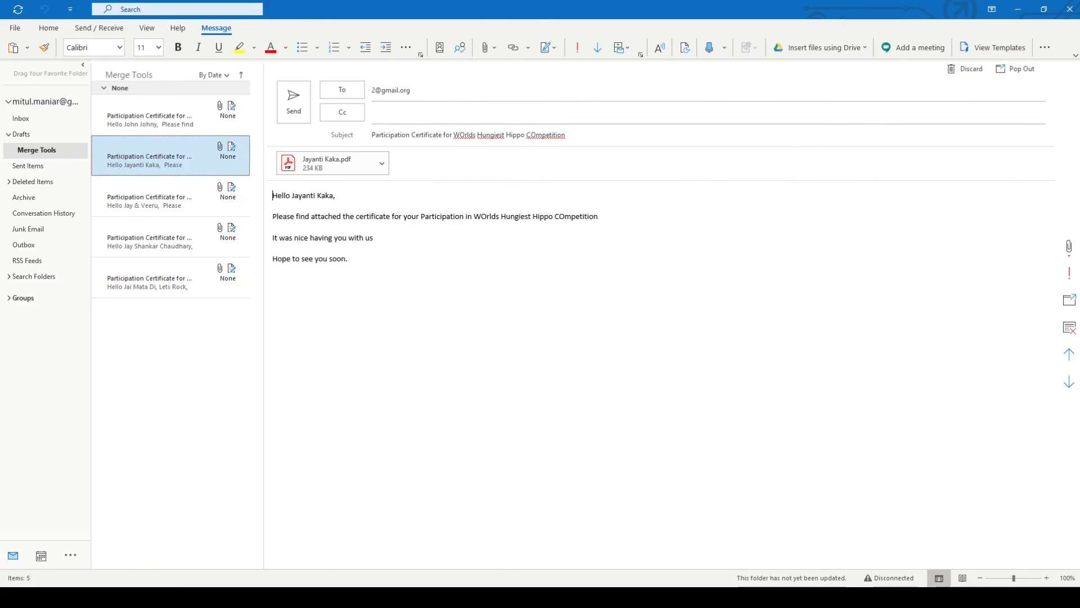
View the first generated certificate PDF from the Merge Trial folder in File Explorer and close it.
click(67, 557)
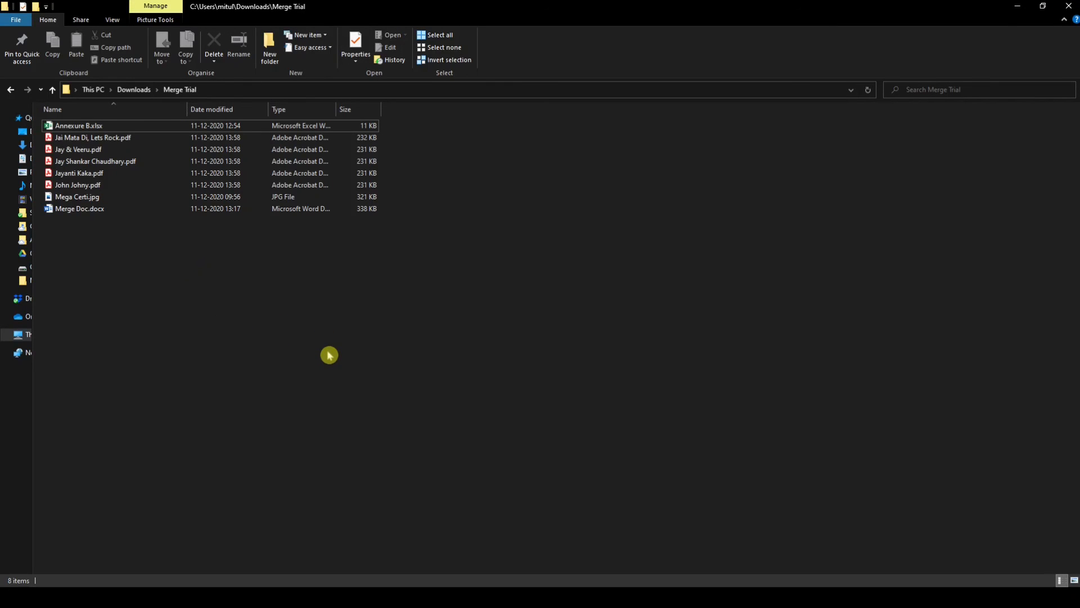
key(Down)
key(Down)
key(Up)
key(Return)
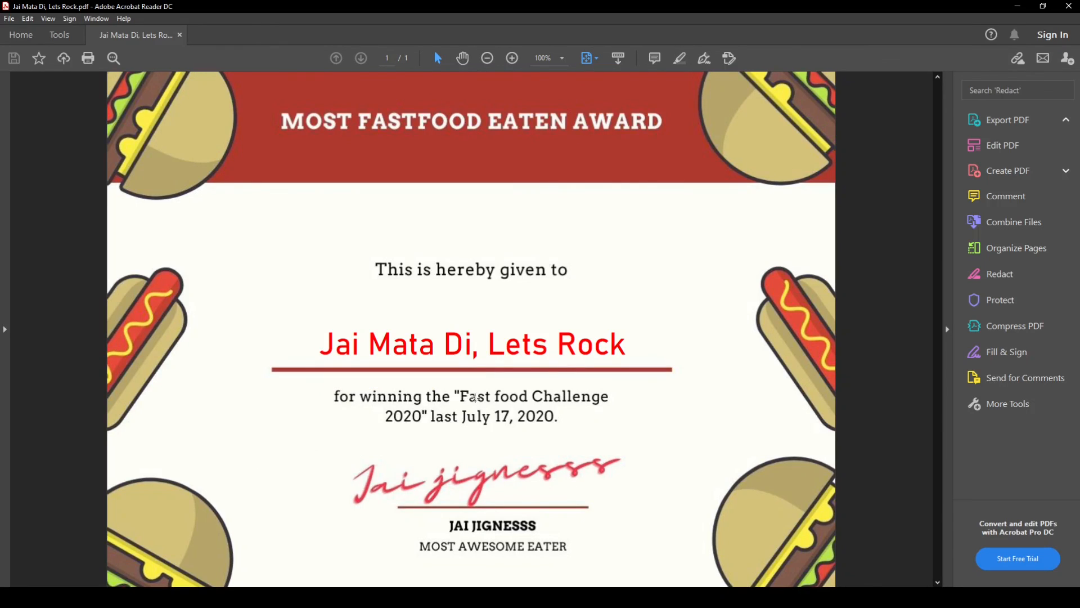
click(1074, 6)
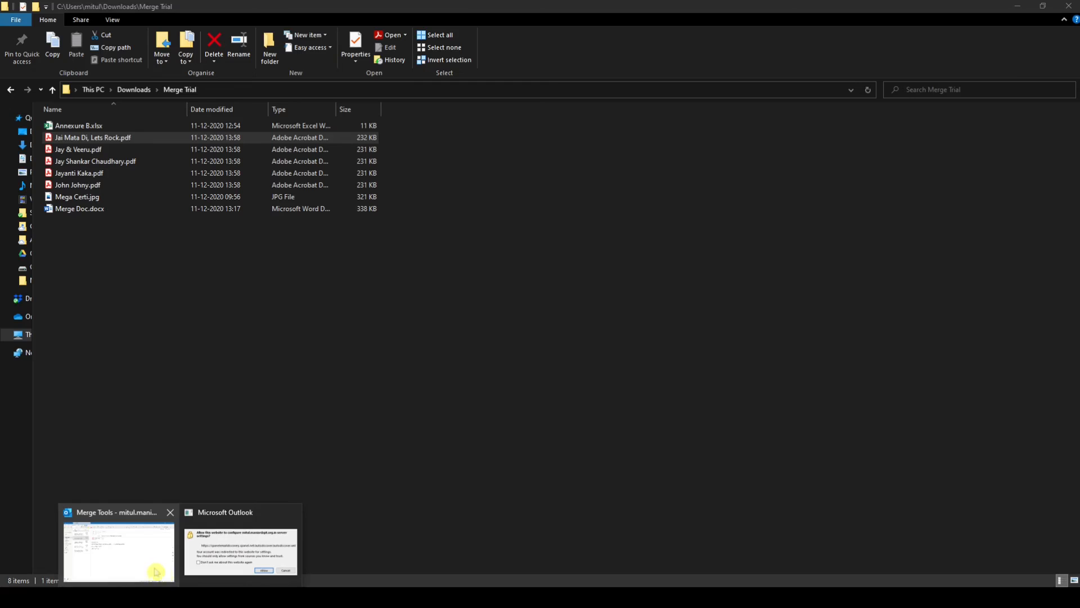
Allow the website to configure the server settings and accept the security alert in Outlook.
click(225, 549)
click(591, 339)
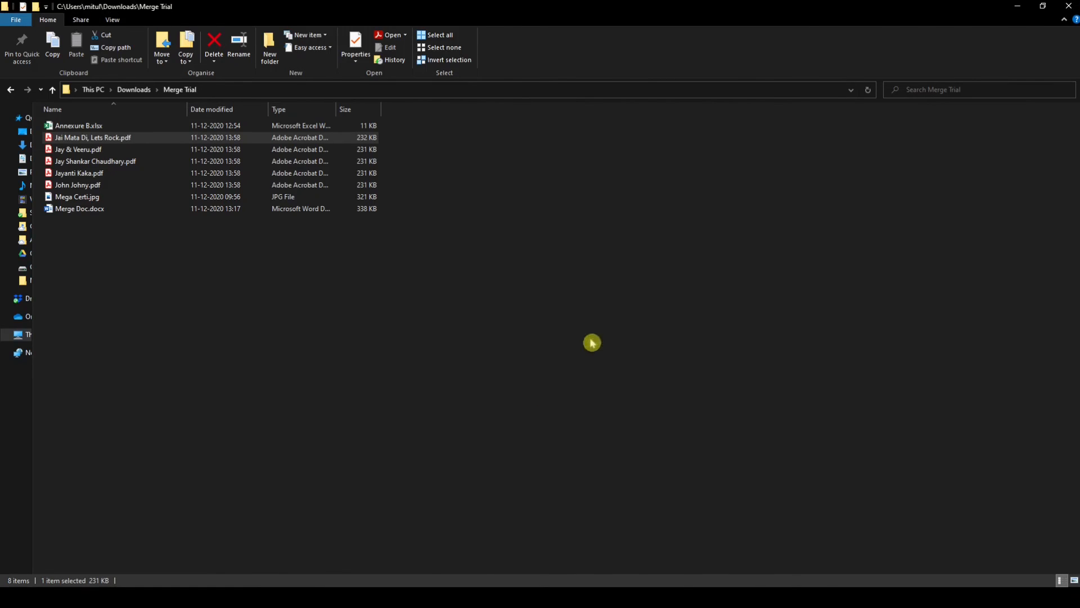
mouse_move(180, 596)
click(125, 529)
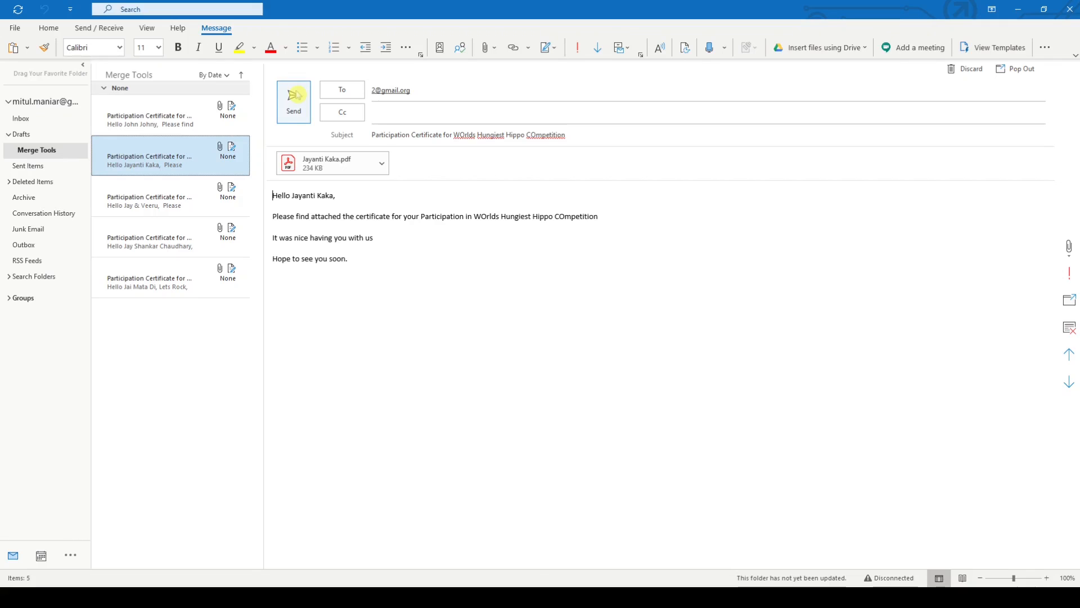
click(437, 88)
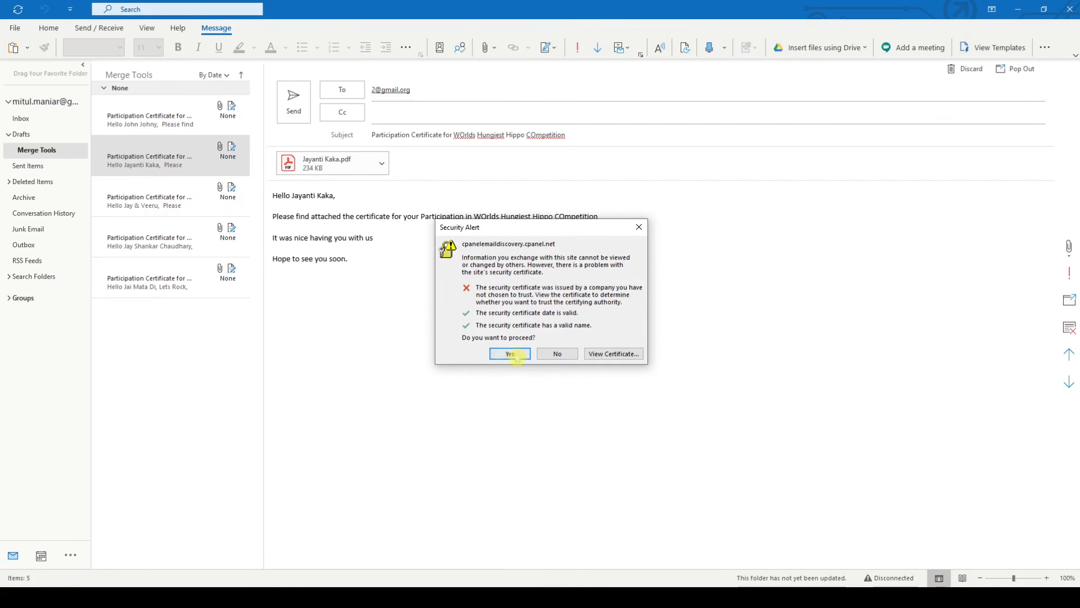
click(510, 354)
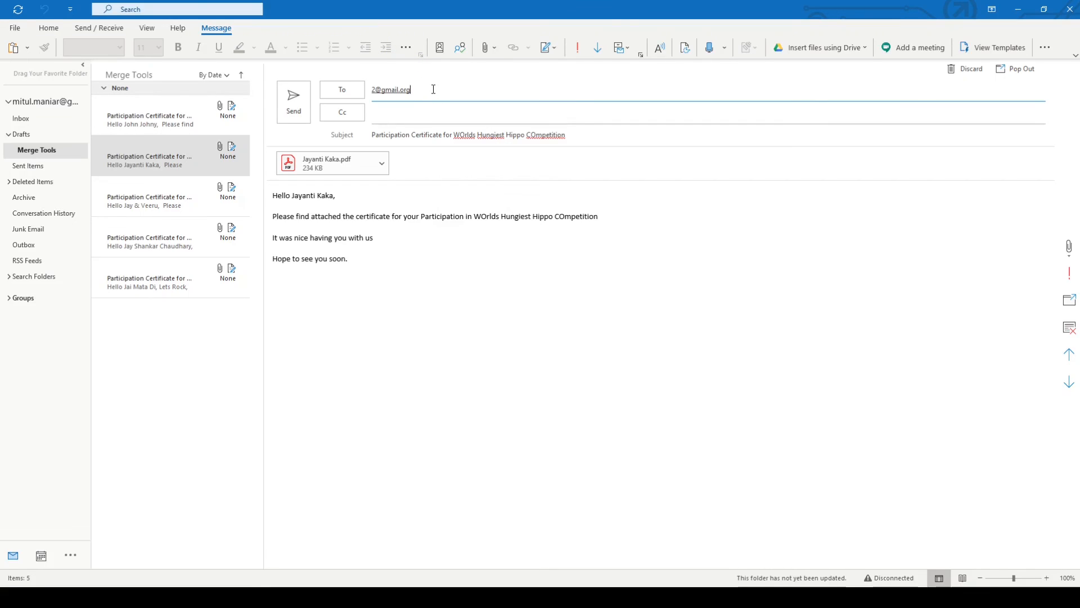
click(515, 368)
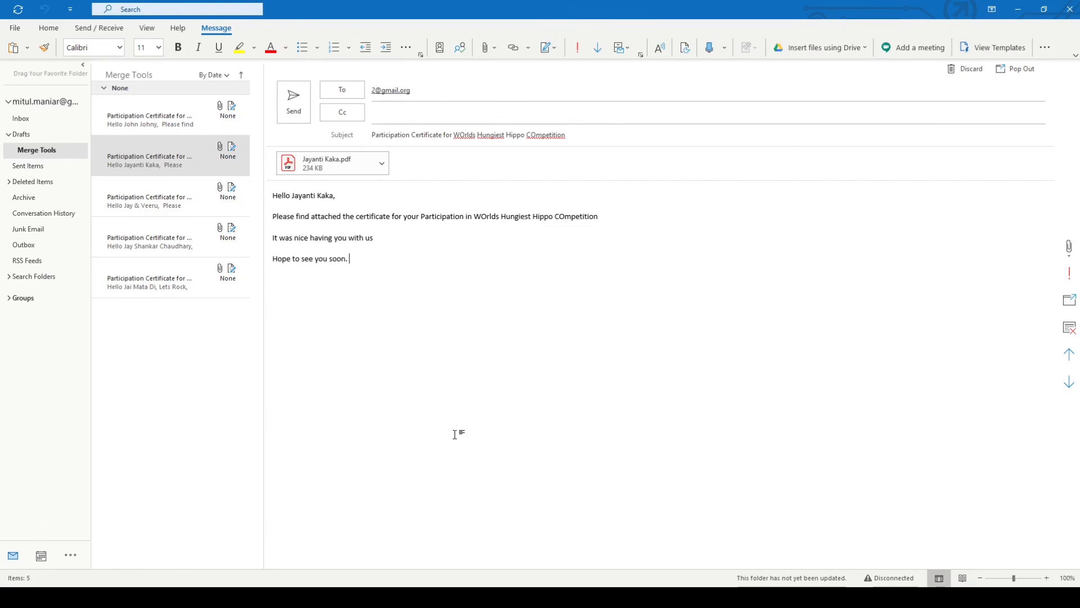
Send every certificate draft in the Merge Tools folder, removing the suggested recent contact from the recipient field.
click(290, 101)
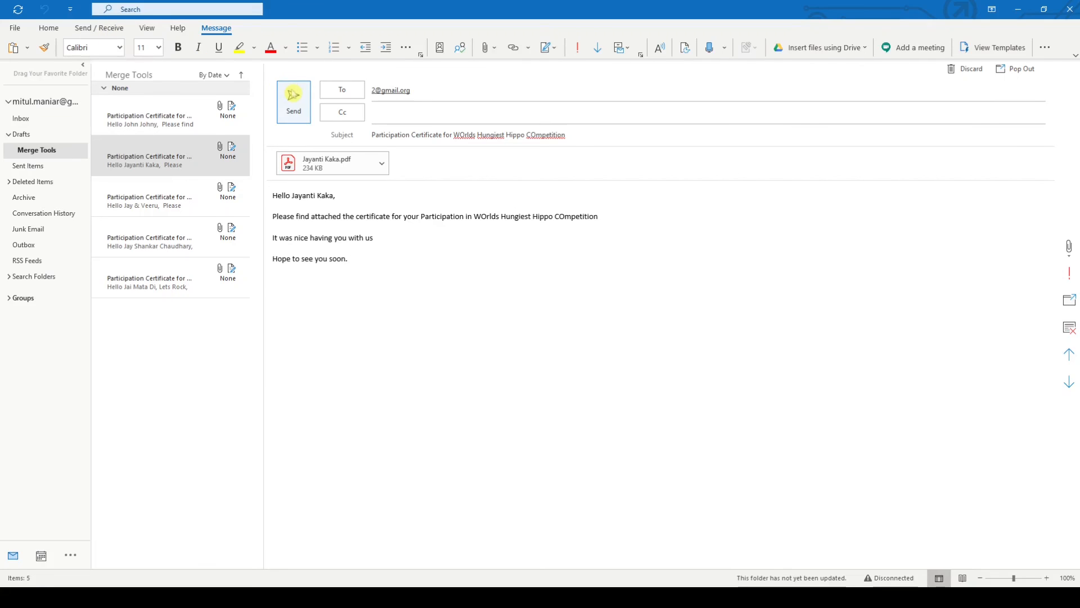
click(475, 92)
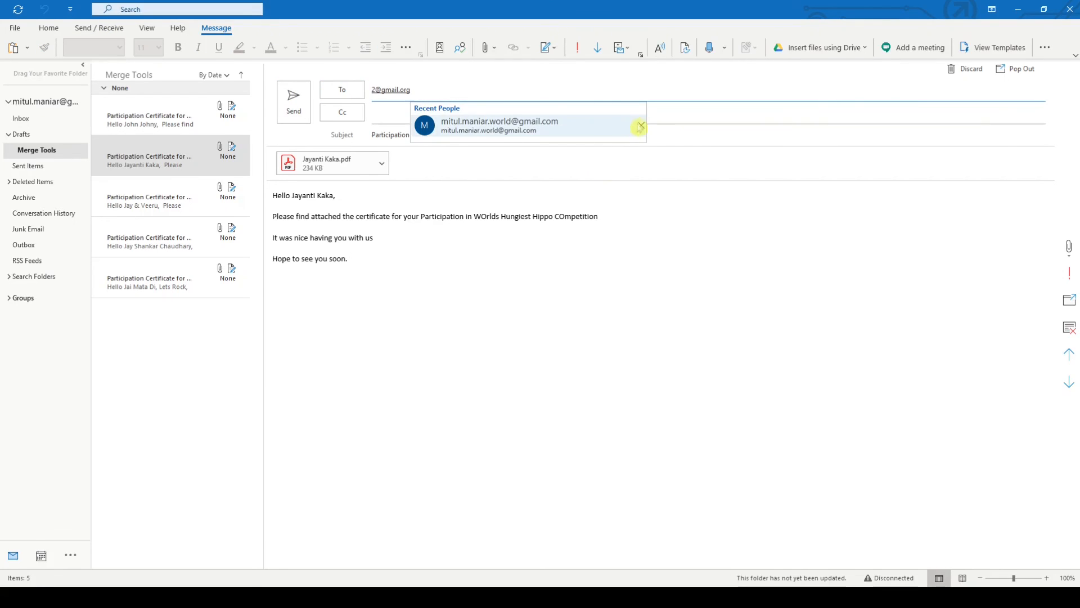
click(640, 125)
click(293, 102)
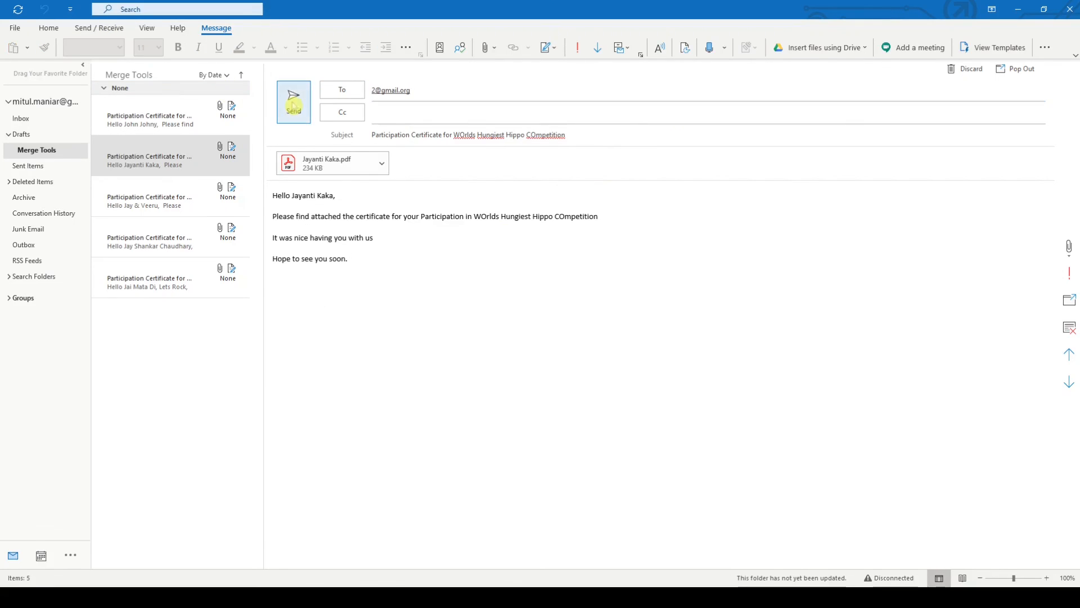
click(293, 103)
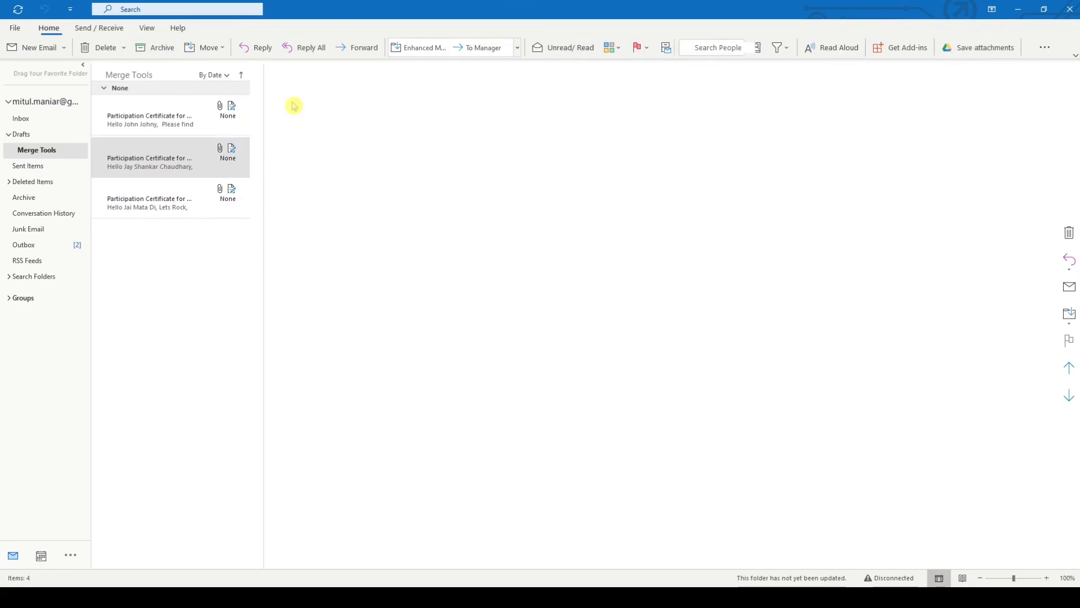
click(293, 106)
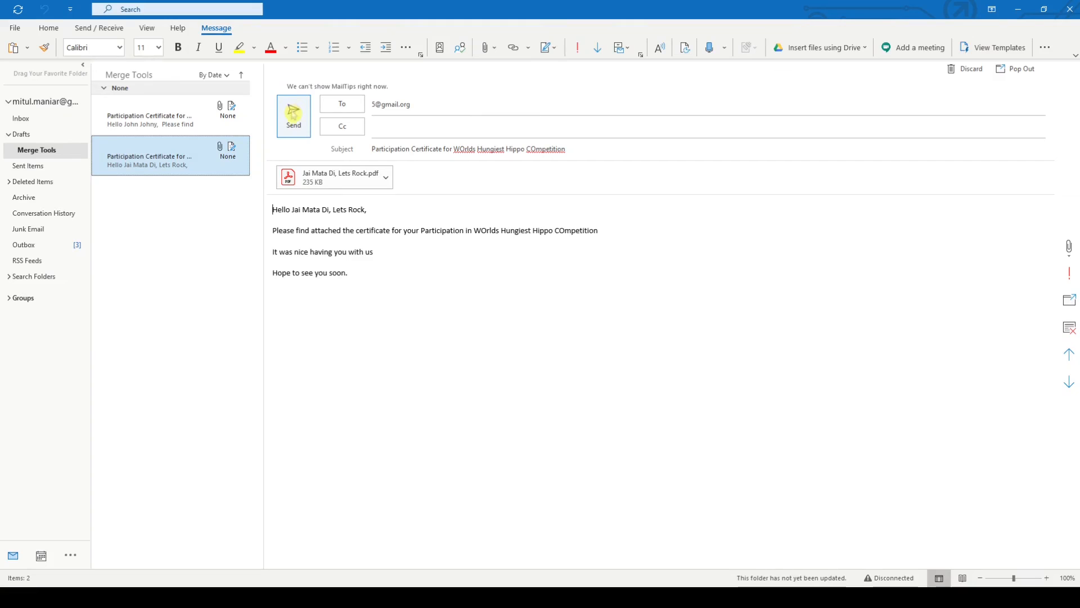
click(294, 113)
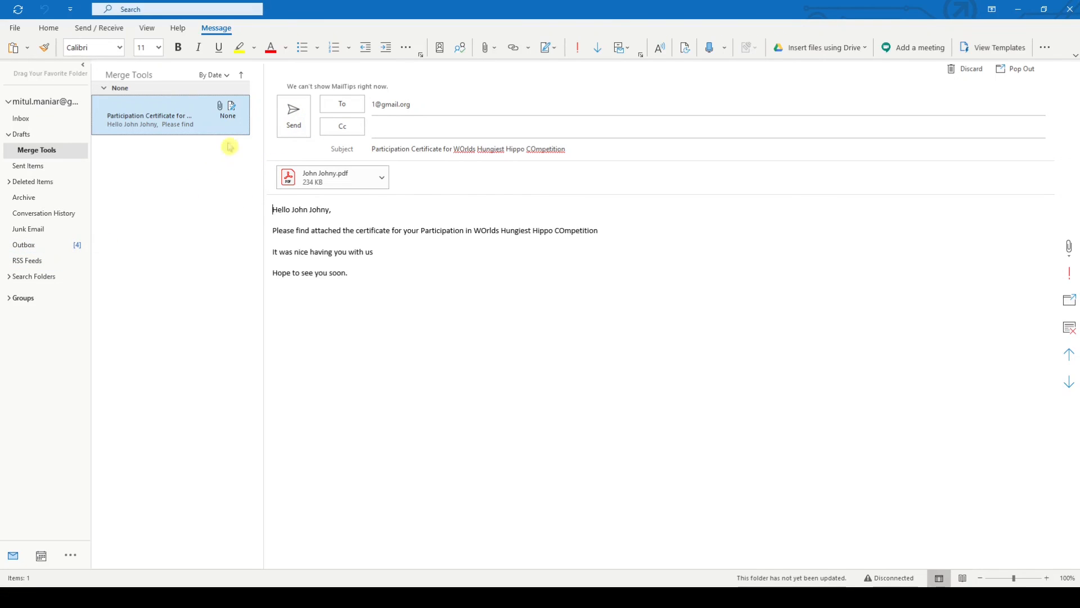
click(290, 116)
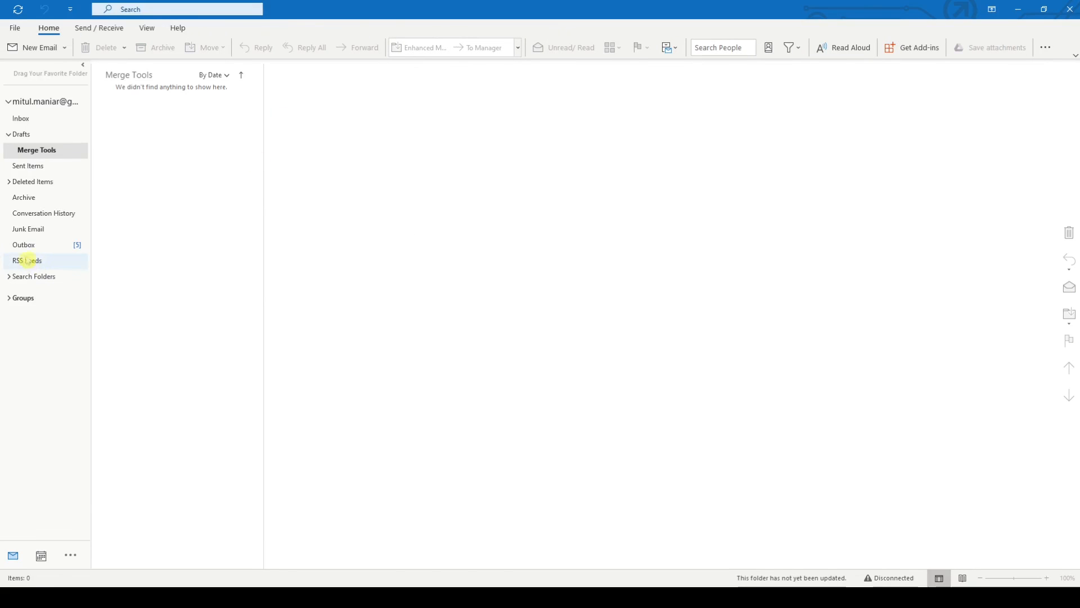
Open the Outbox and run a send/receive for all folders, closing the progress window and dismissing the security alert.
click(28, 245)
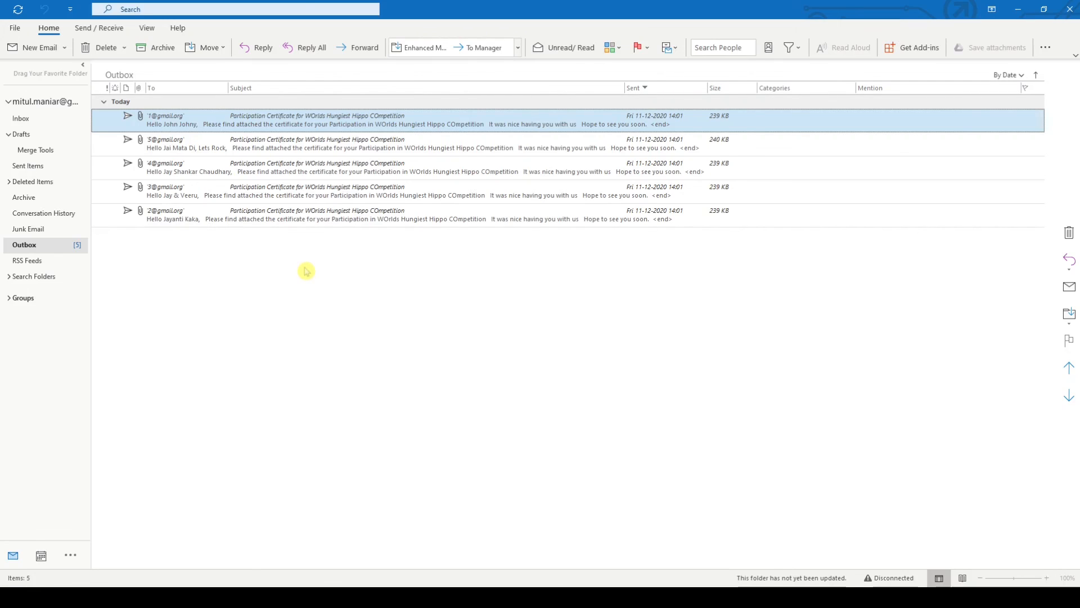
click(107, 29)
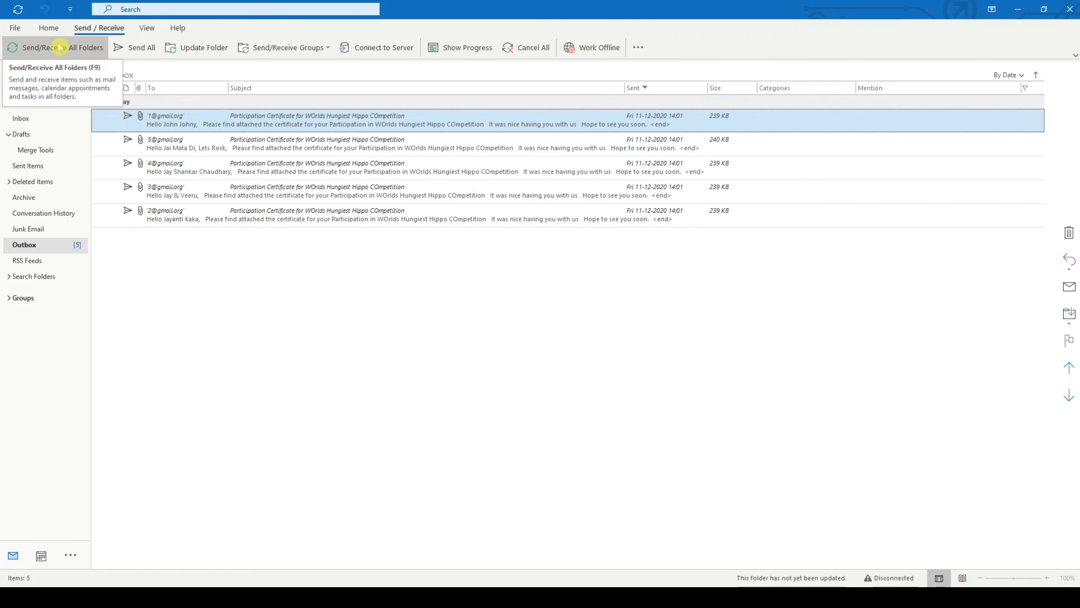
click(60, 48)
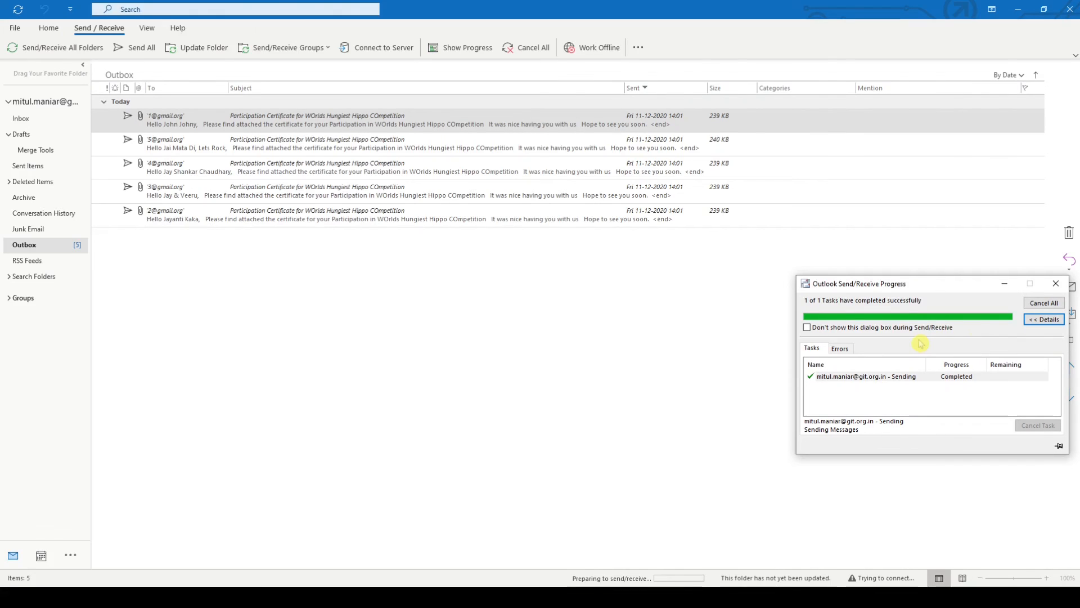
click(1056, 283)
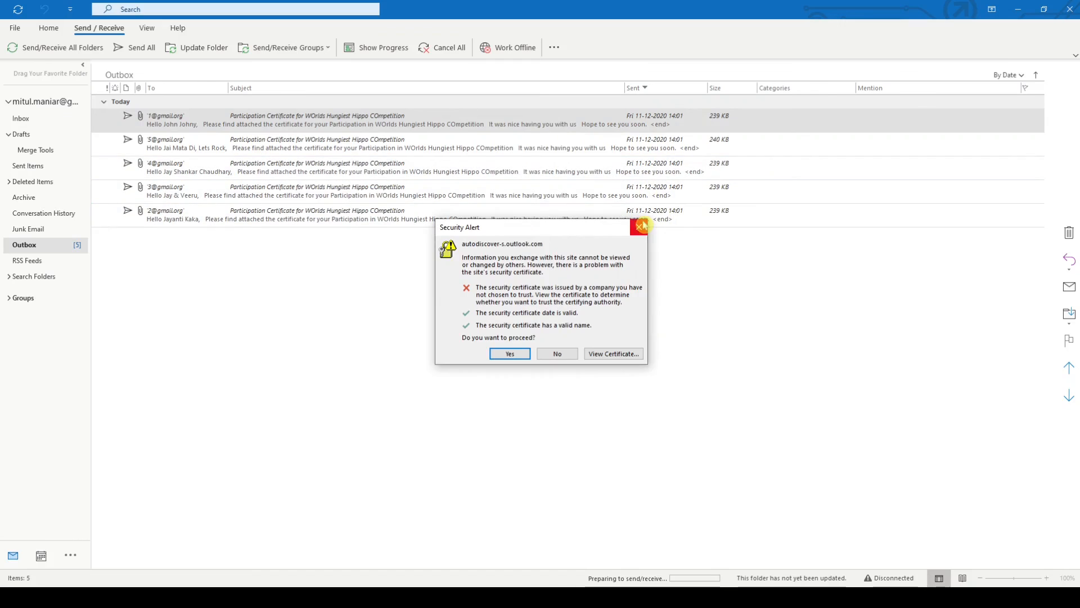
click(642, 226)
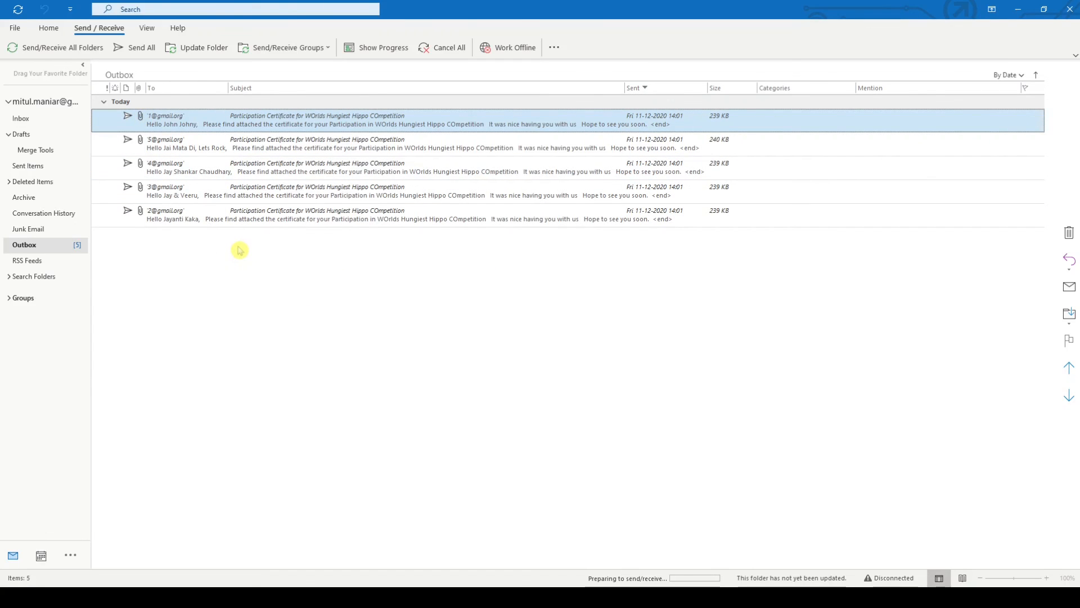
click(241, 141)
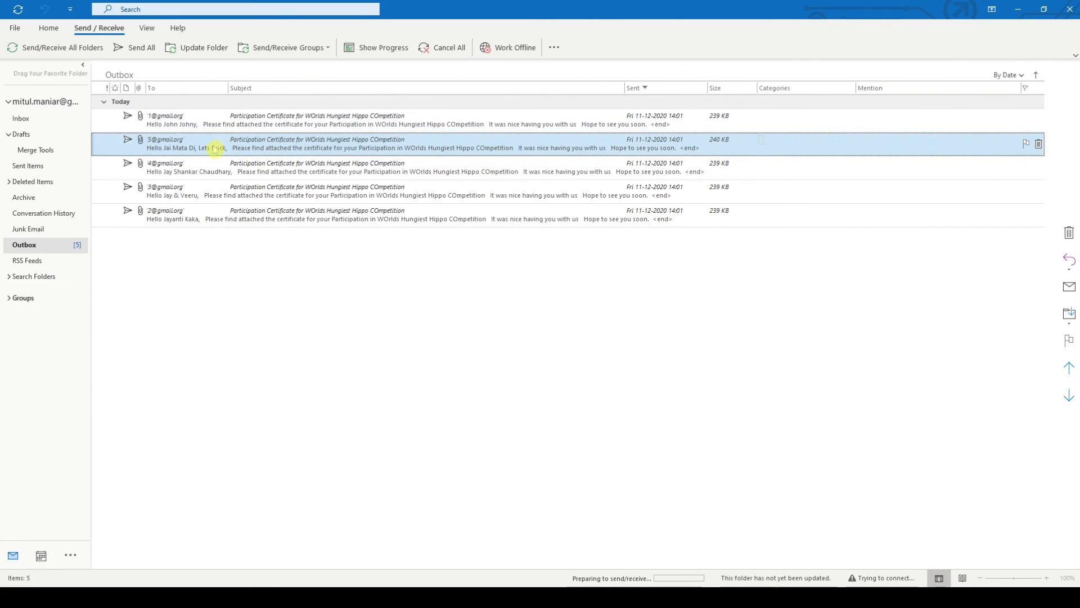
right_click(214, 145)
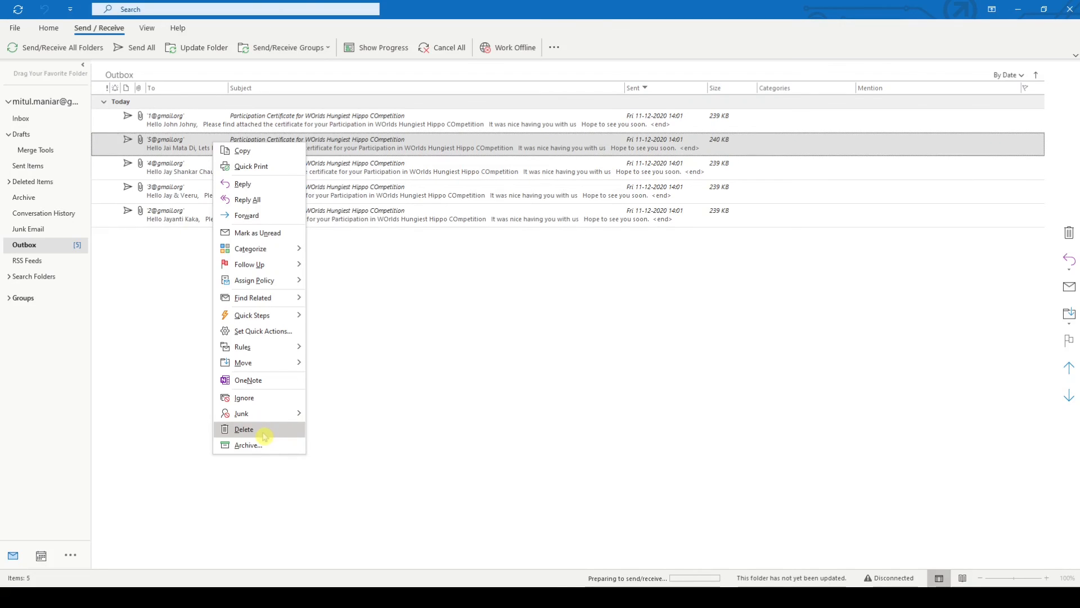
click(395, 359)
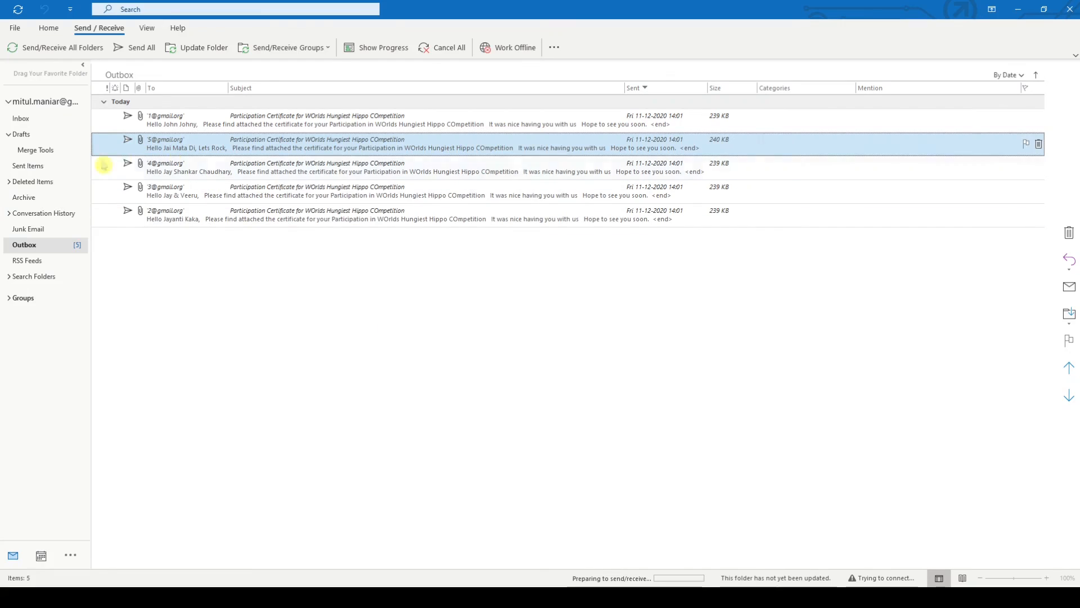
Run send/receive for all folders again from the Outbox and accept the security alert for autodiscover-s.outlook.com.
click(27, 246)
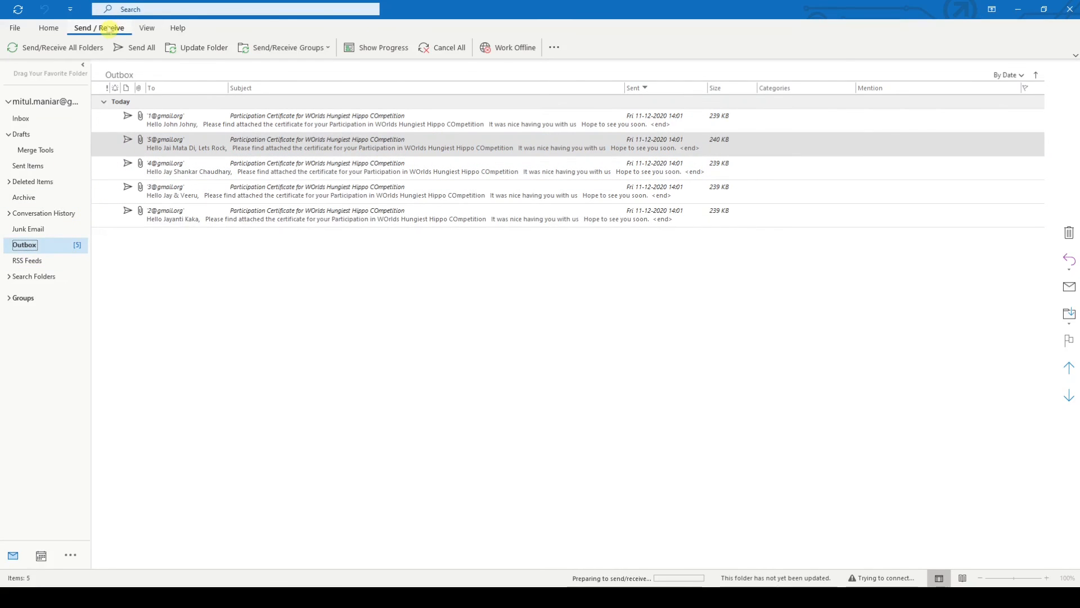
click(41, 48)
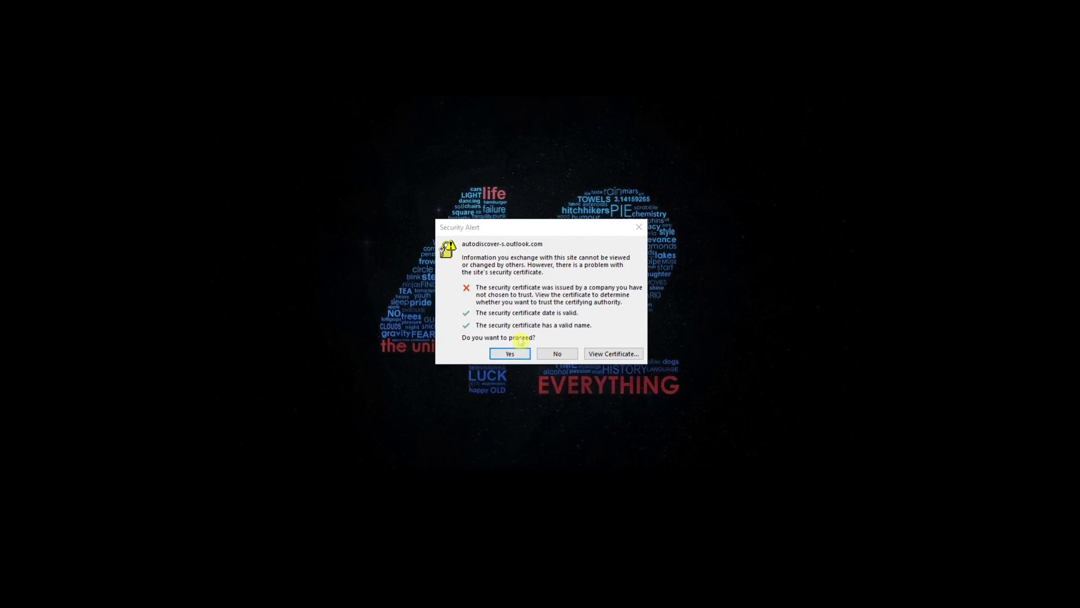
click(516, 353)
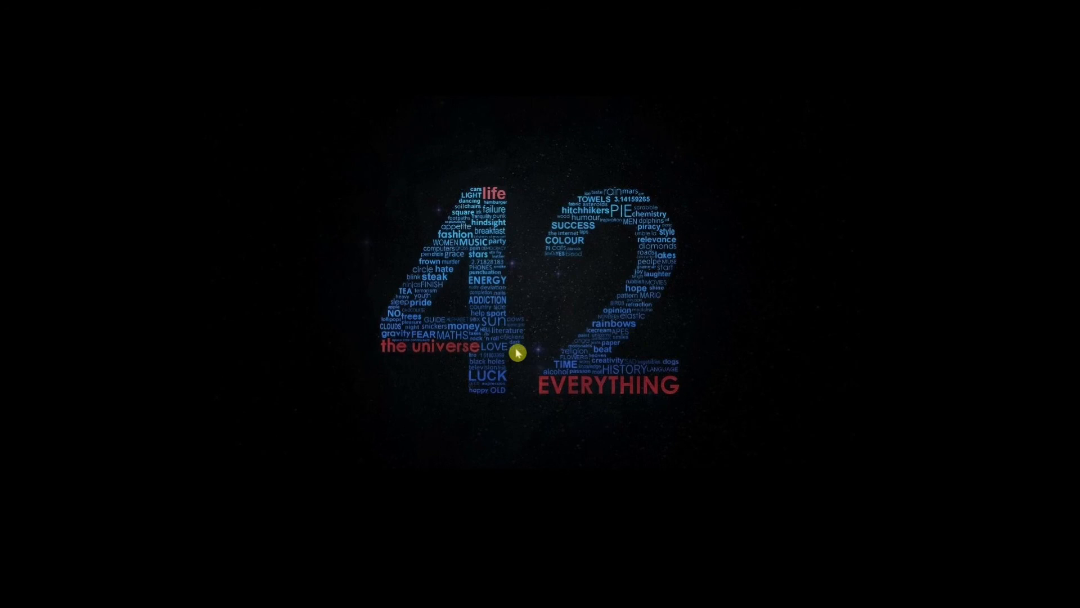